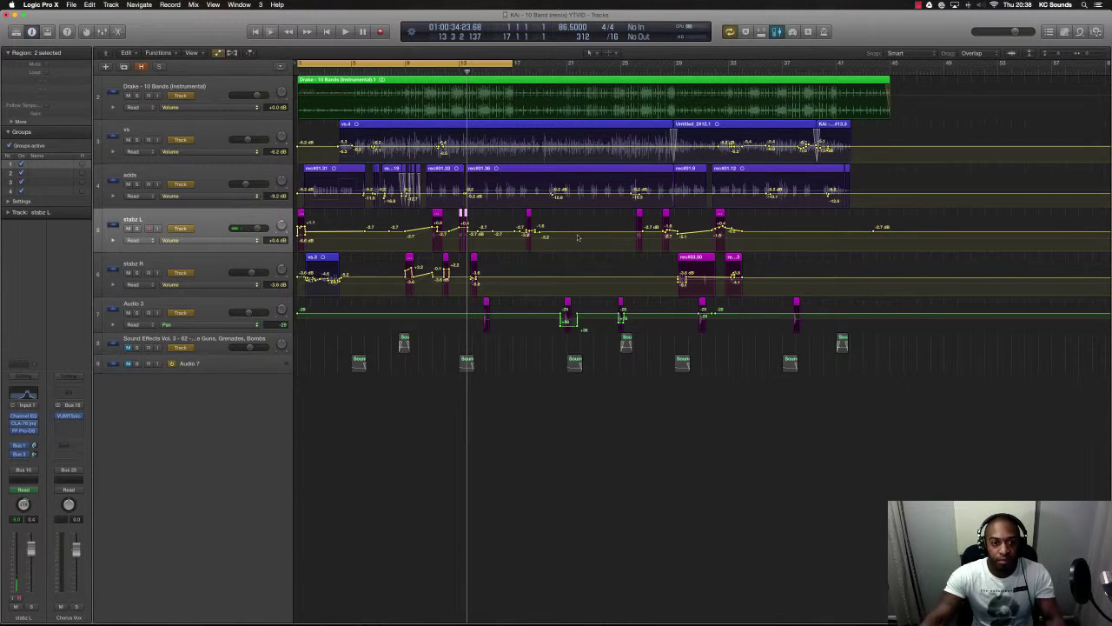
Set the cycle range from bar 4 to bar 13 and play that section of the mix
key("super+Right")
key("super+Right")
key("super+Right")
key("super+Right")
key("super+Down")
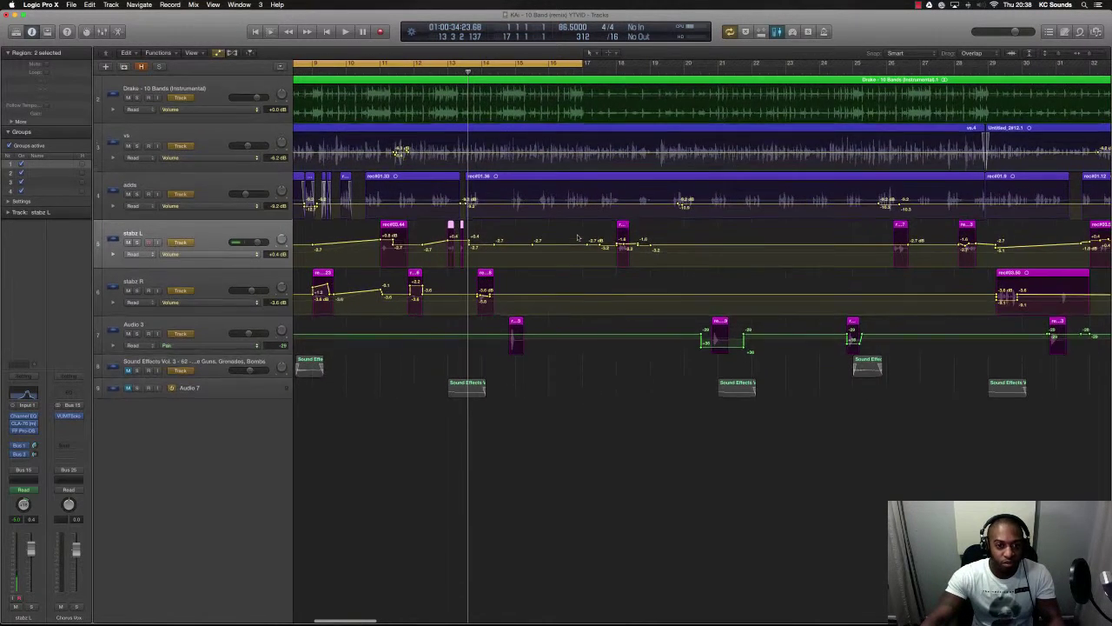
key("super+Down")
key("super+Down")
scroll(578, 238, "left", 8)
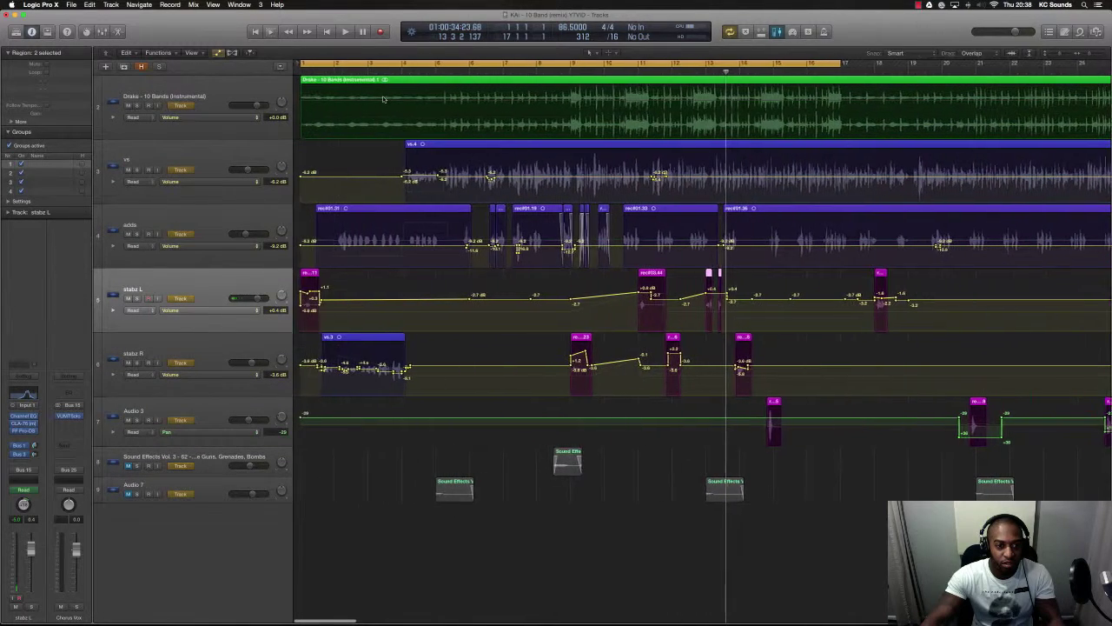
left_click(419, 64)
left_click_drag(401, 65, 715, 84)
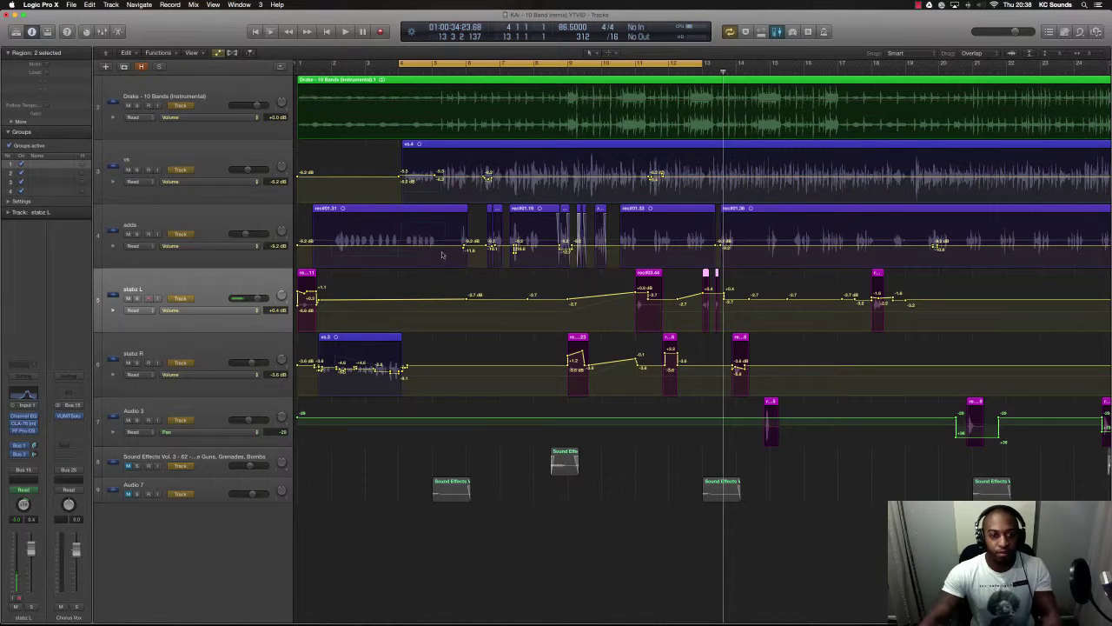
key("space")
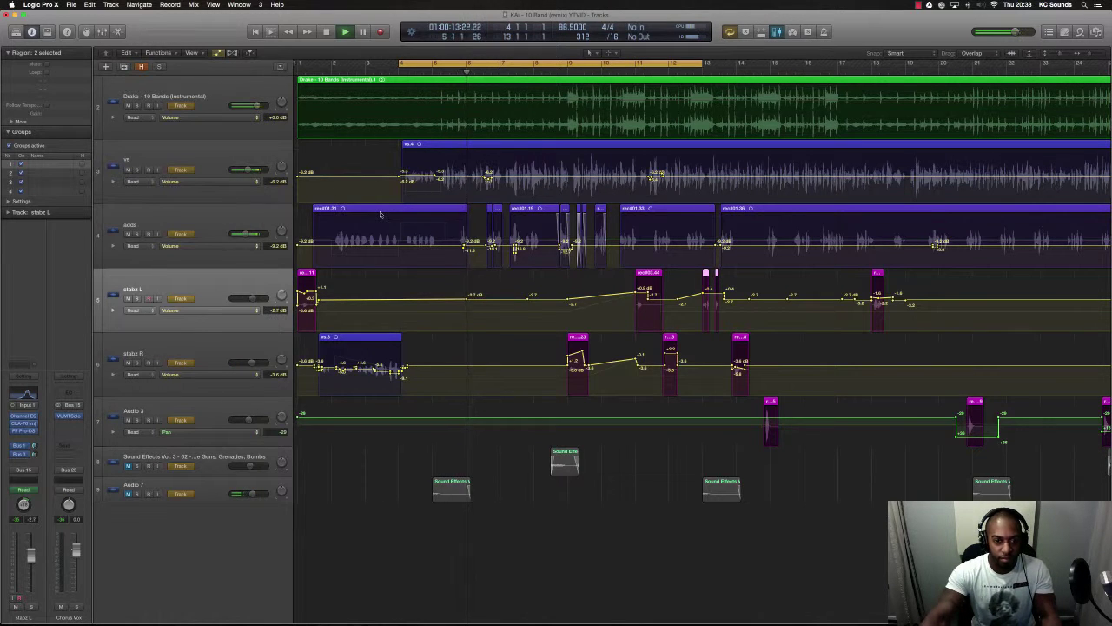
Select and solo the adds track, and enlarge its regions
left_click(224, 226)
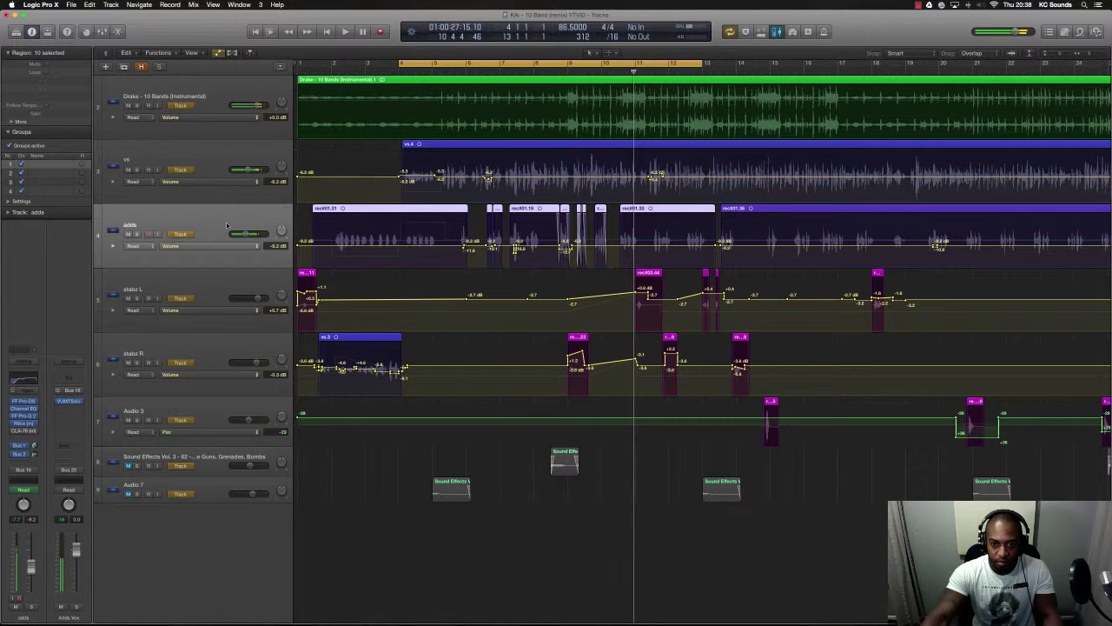
left_click(136, 235)
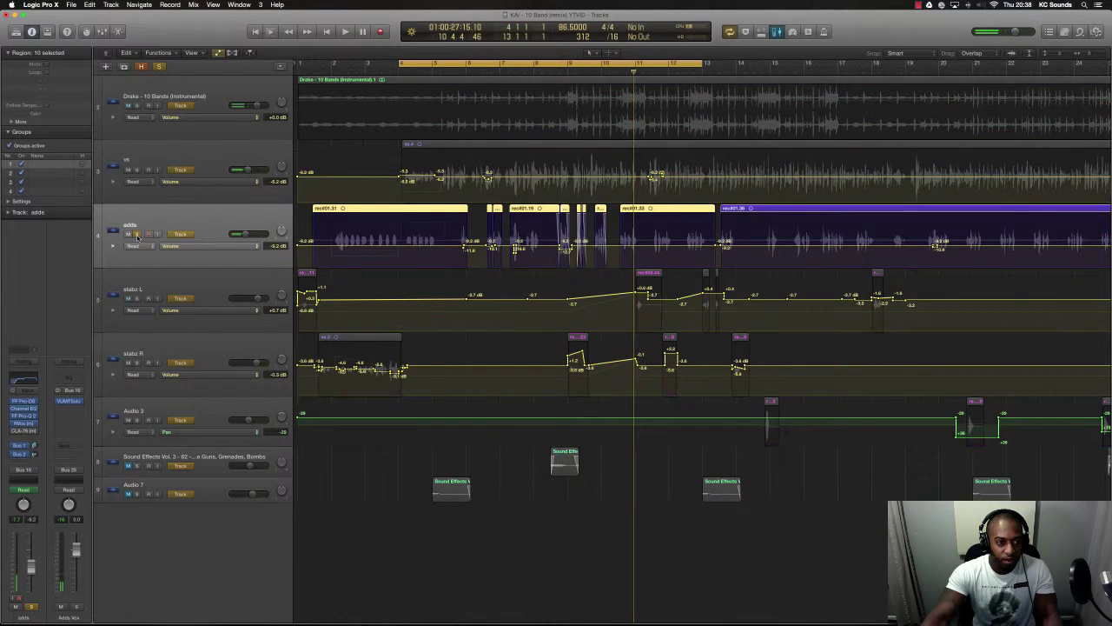
scroll(442, 266, "up", 5)
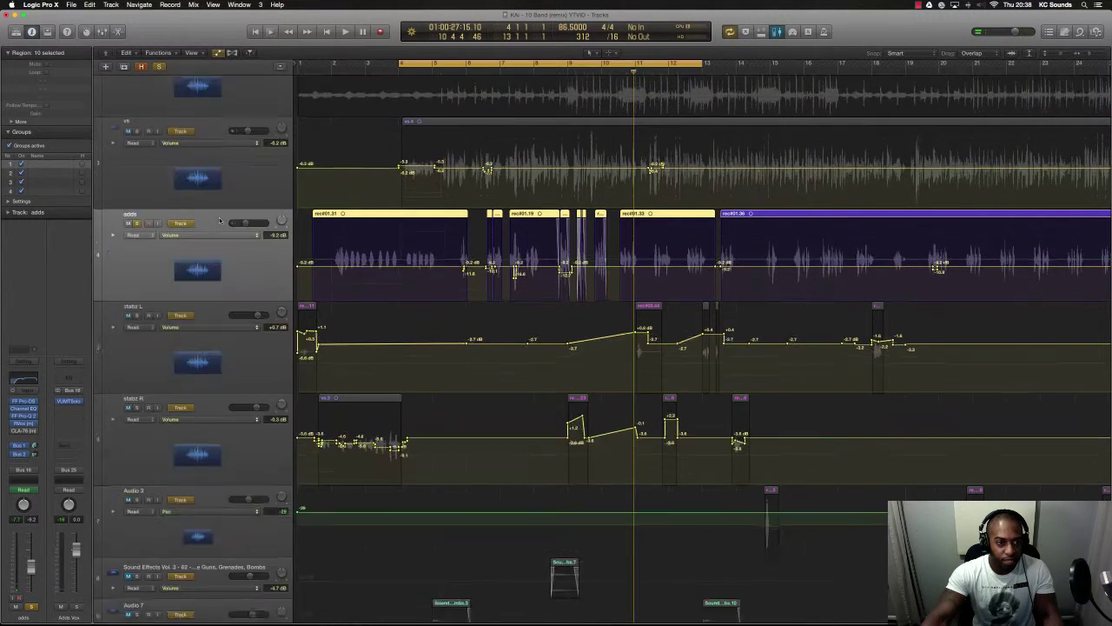
scroll(442, 265, "right", 3)
scroll(441, 266, "right", 1)
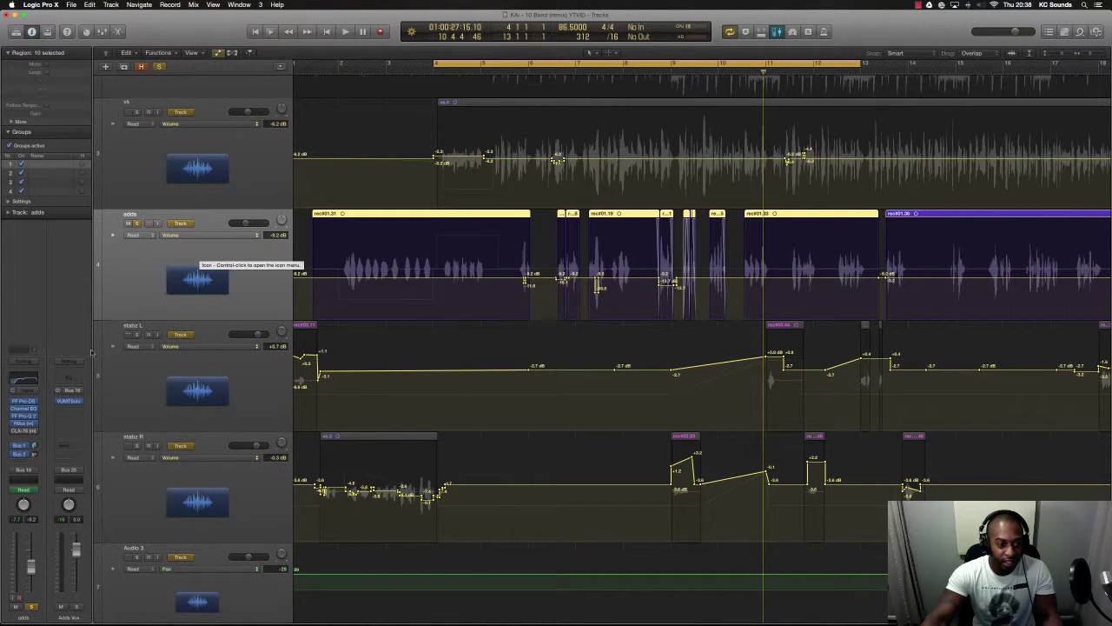
Examine the FF Pro-DS de-esser on the adds track while playing from around bar 6, and close it
left_click(24, 402)
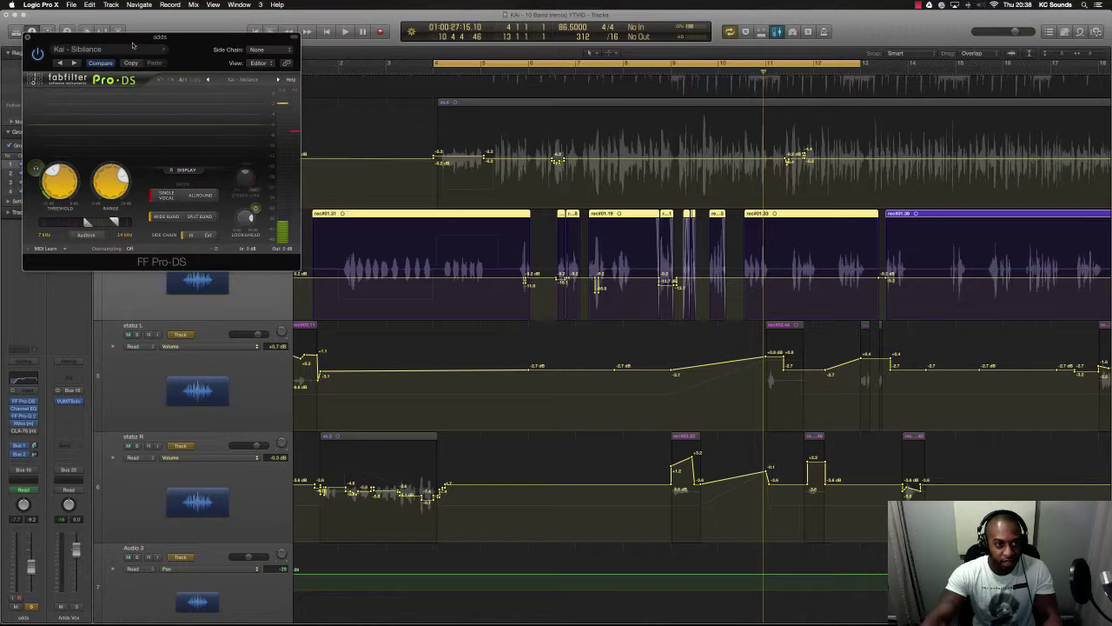
left_click_drag(130, 35, 581, 258)
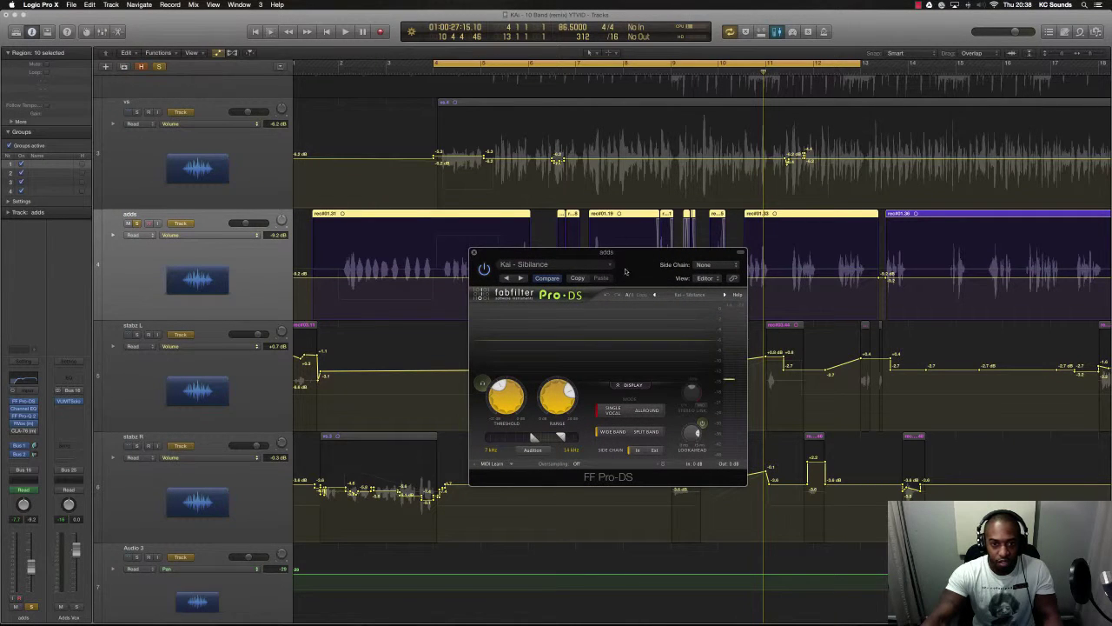
left_click(550, 73)
key("space")
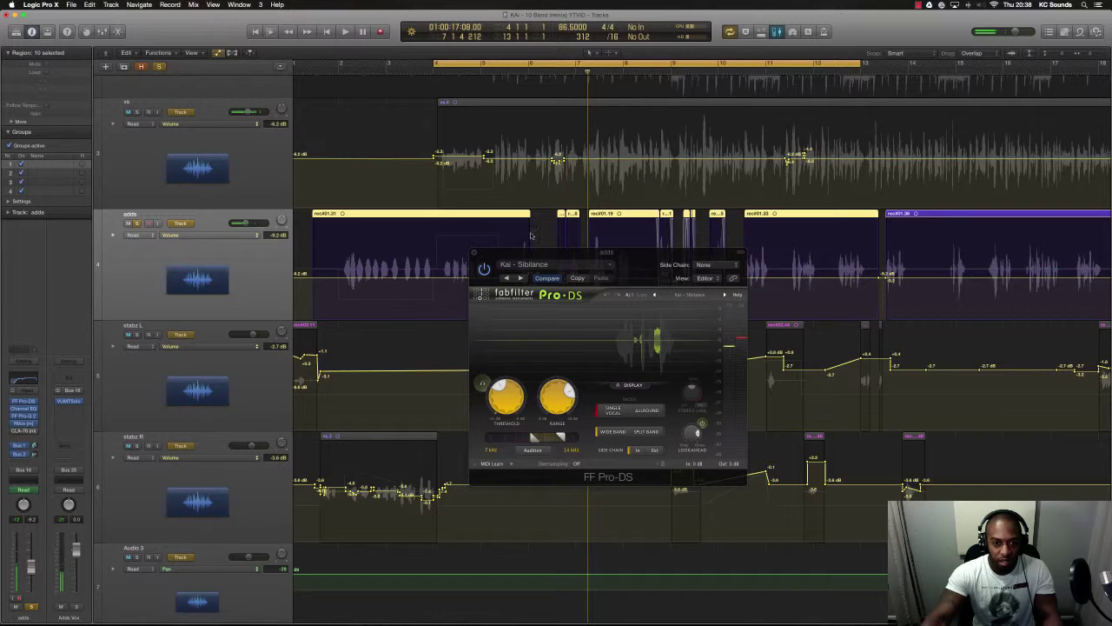
left_click(474, 256)
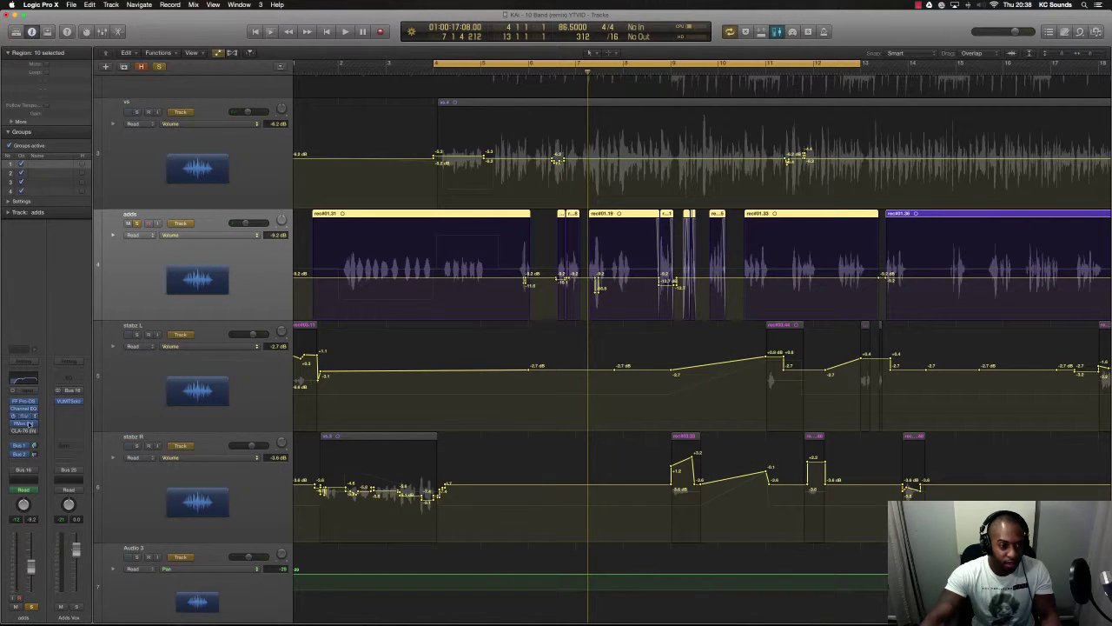
Examine the adds track's Channel EQ and FF Pro-Q 2 curves side by side, and close both plug-ins
left_click(24, 408)
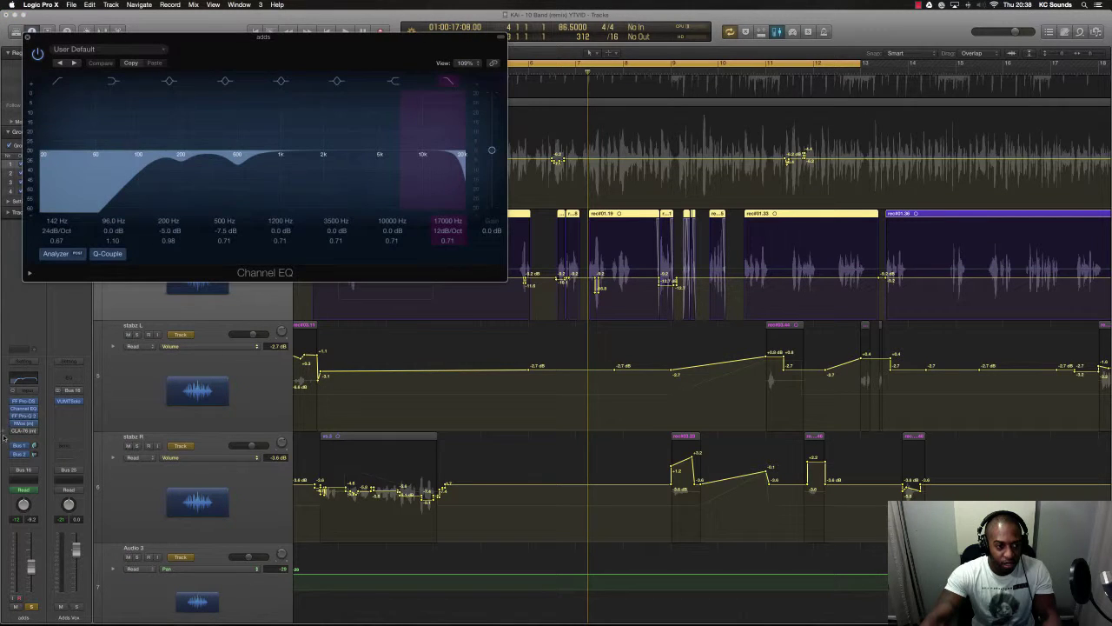
left_click(21, 417)
left_click_drag(141, 45, 705, 205)
left_click_drag(269, 46, 413, 170)
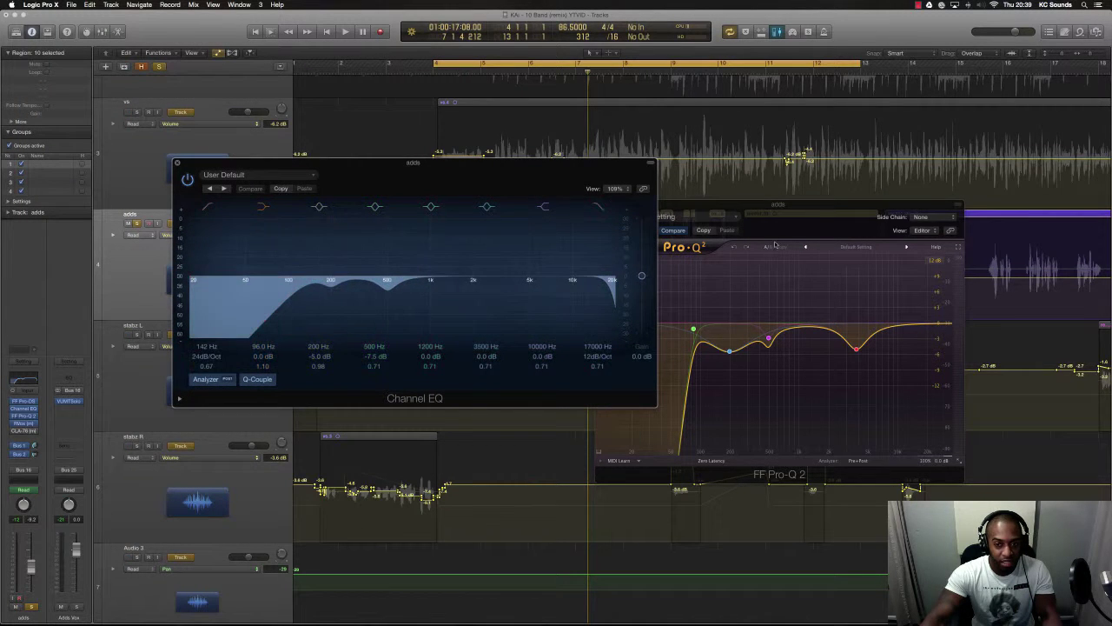
left_click_drag(716, 206, 784, 144)
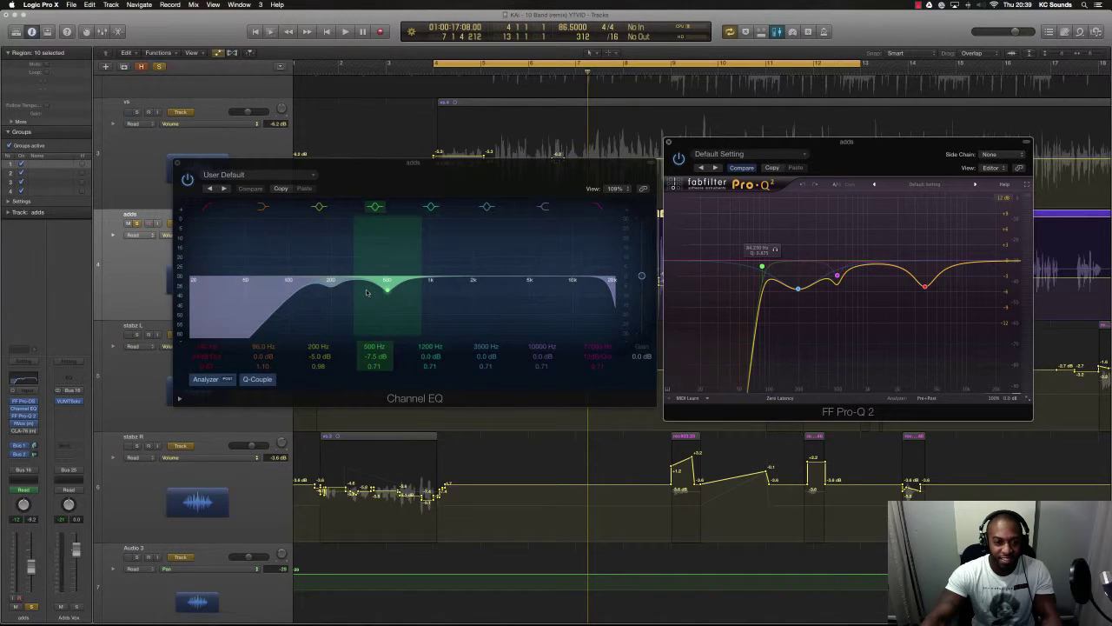
left_click(178, 164)
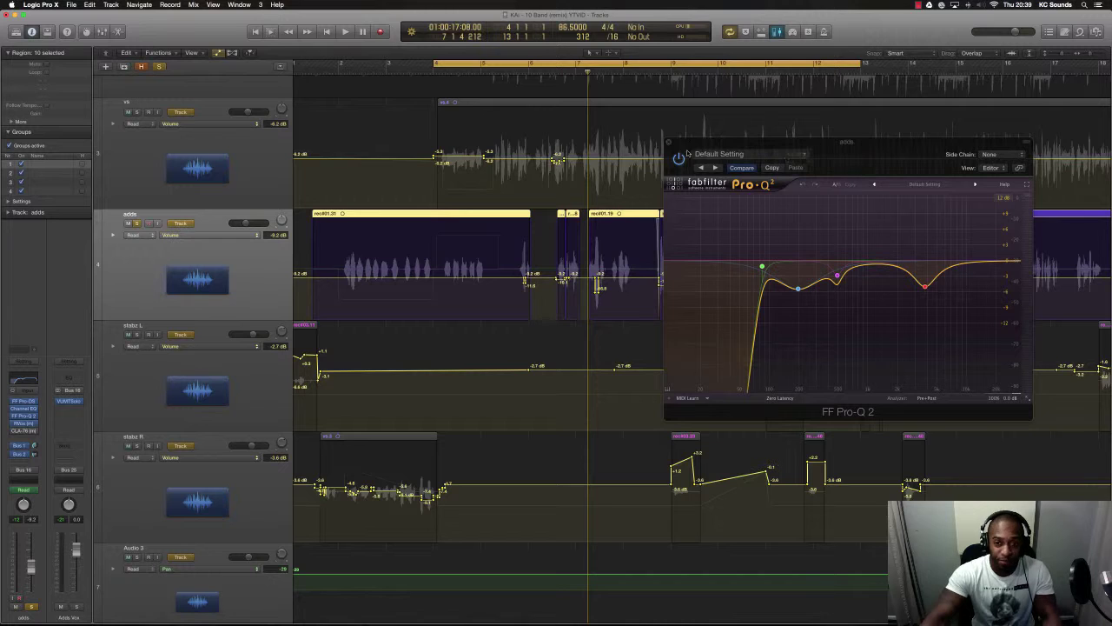
left_click(674, 144)
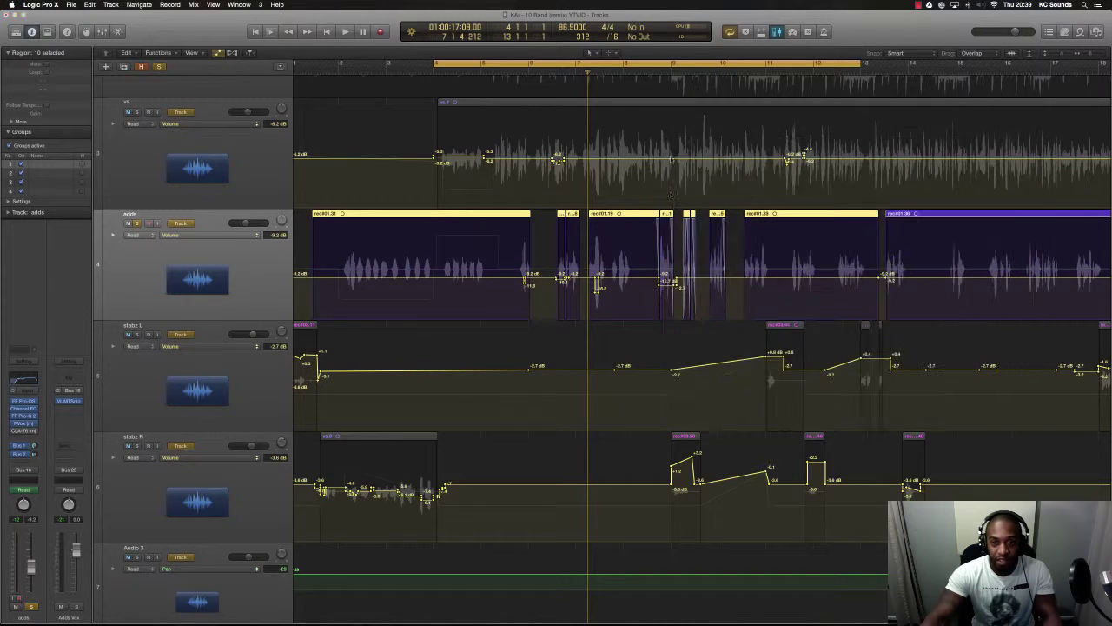
Open the RVox compressor on the adds track and watch its meters while playing a short passage
left_click(24, 423)
left_click_drag(72, 43, 597, 289)
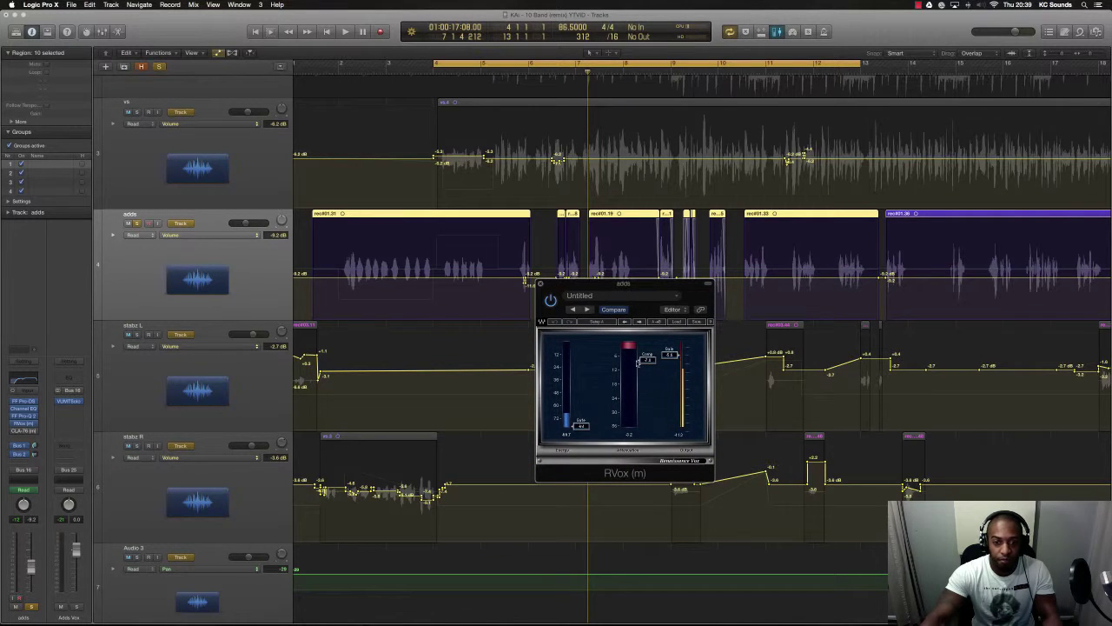
key("space")
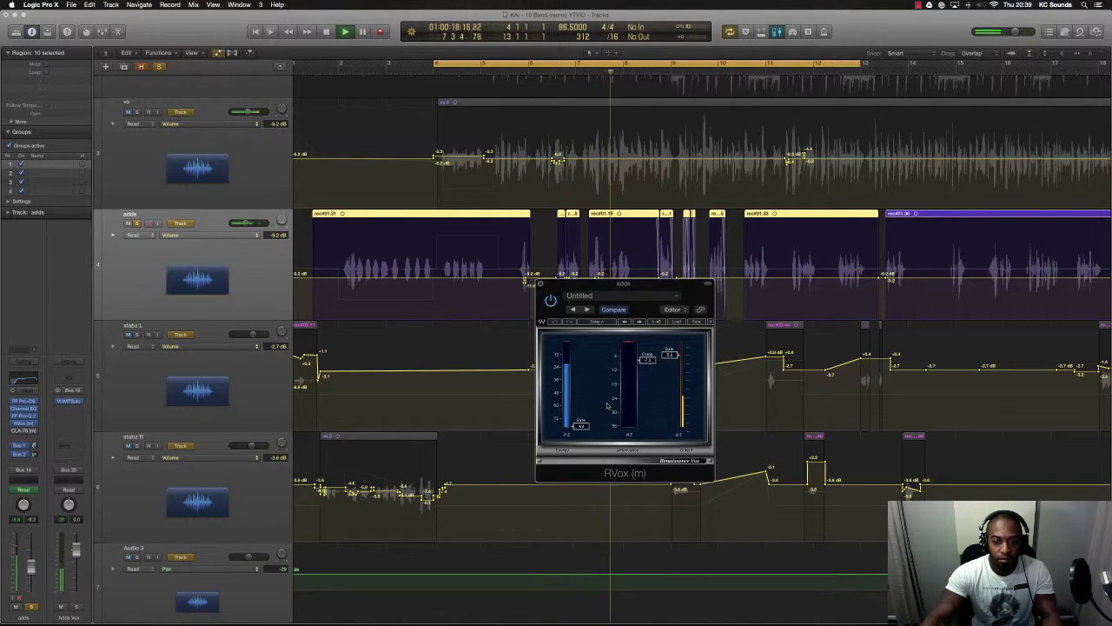
key("space")
left_click_drag(585, 288, 601, 369)
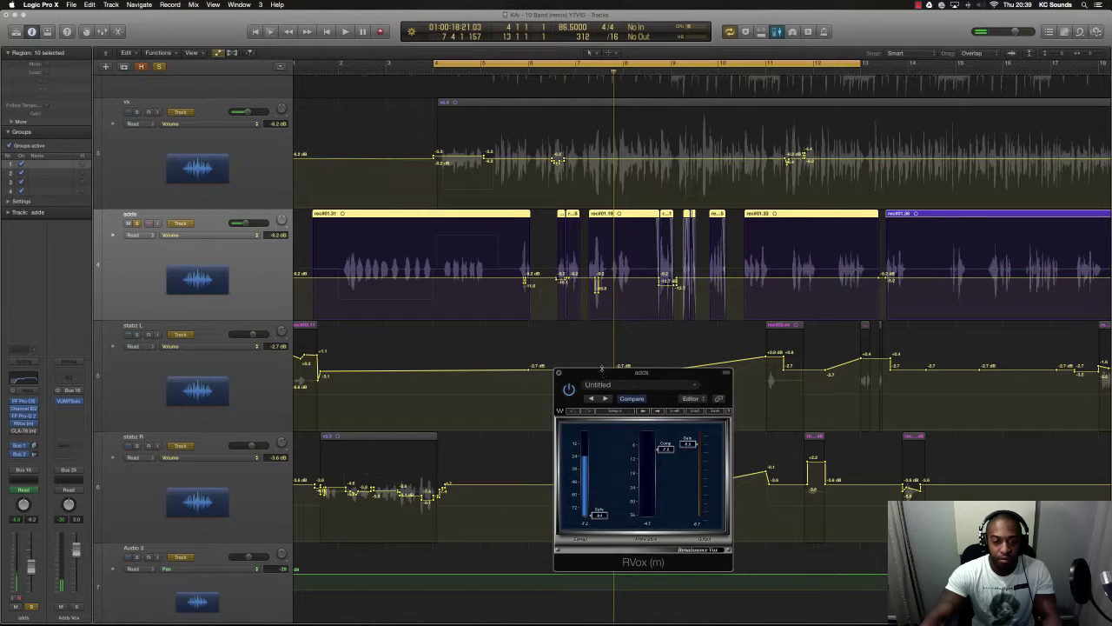
Hide the track automation to examine the adds waveforms, and show it again
left_click(196, 255)
key("a")
key("super+Up")
key("super+Up")
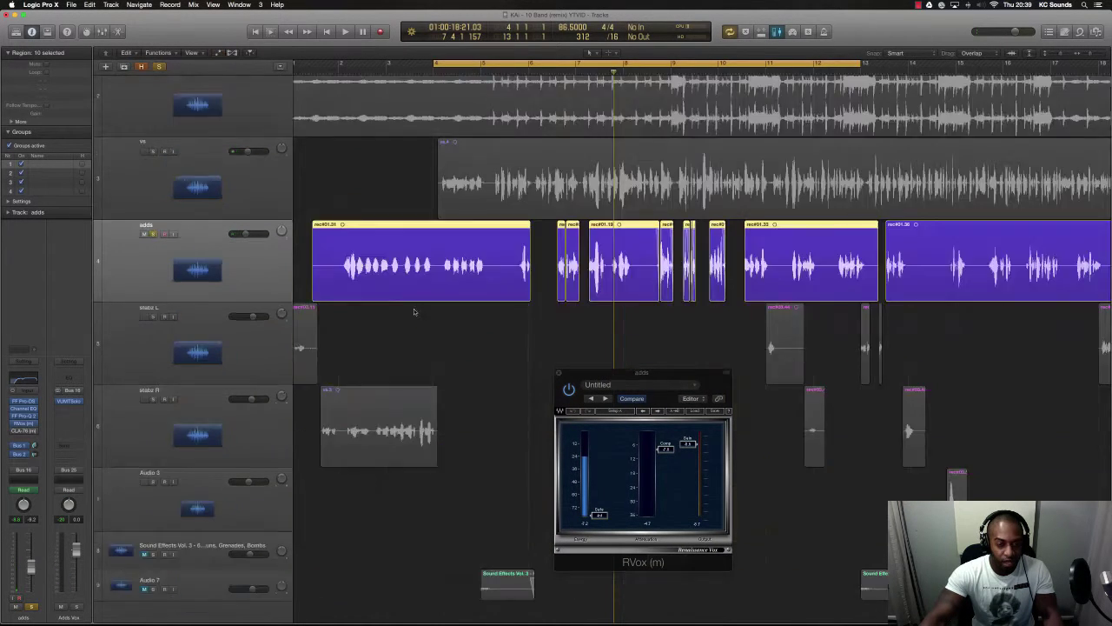
key("a")
key("super+Down")
key("super+Down")
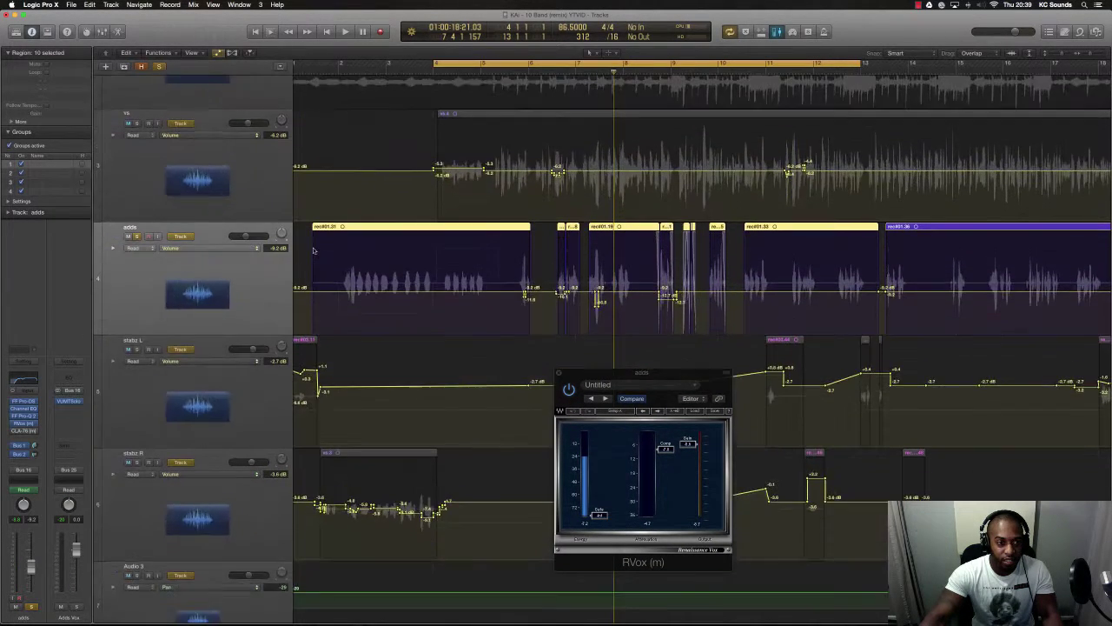
Display the Pan automation on the adds track and play from the early panned section
left_click(235, 248)
left_click(246, 258)
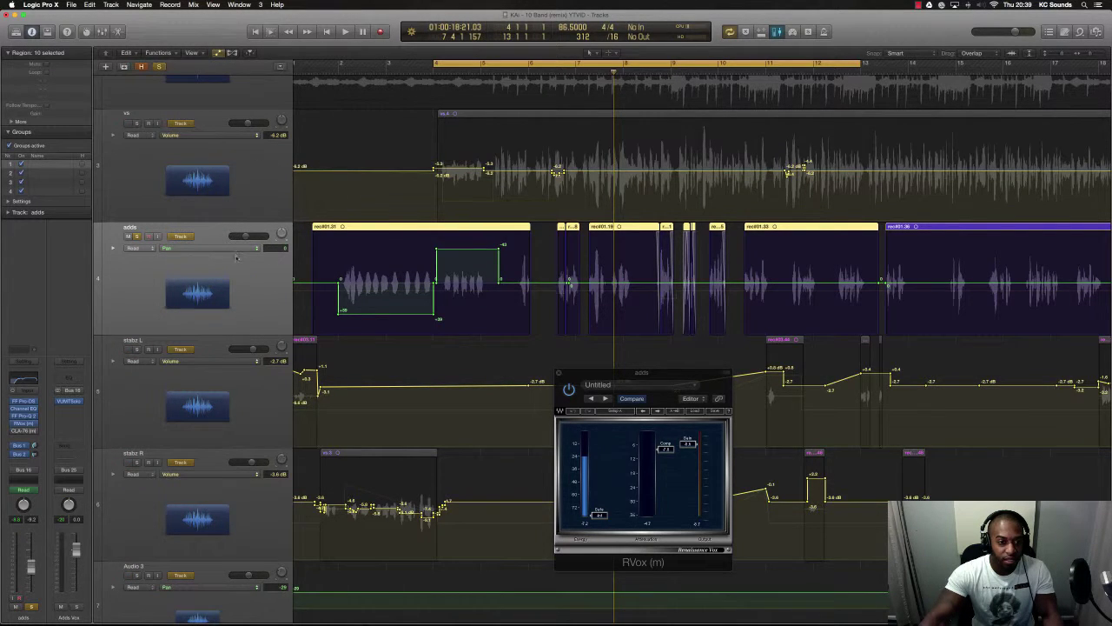
left_click(339, 68)
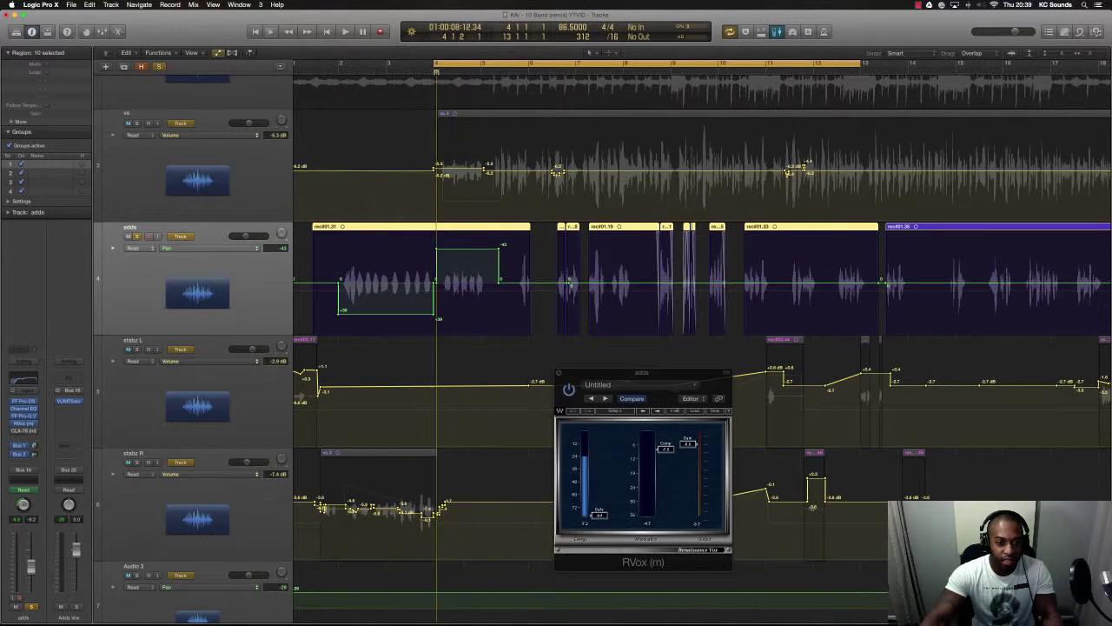
key("space")
Set the cycle range from about 1 3 4 1 to bar 8 to cover the panned ad-libs
key("super+Up")
key("super+Up")
key("super+Up")
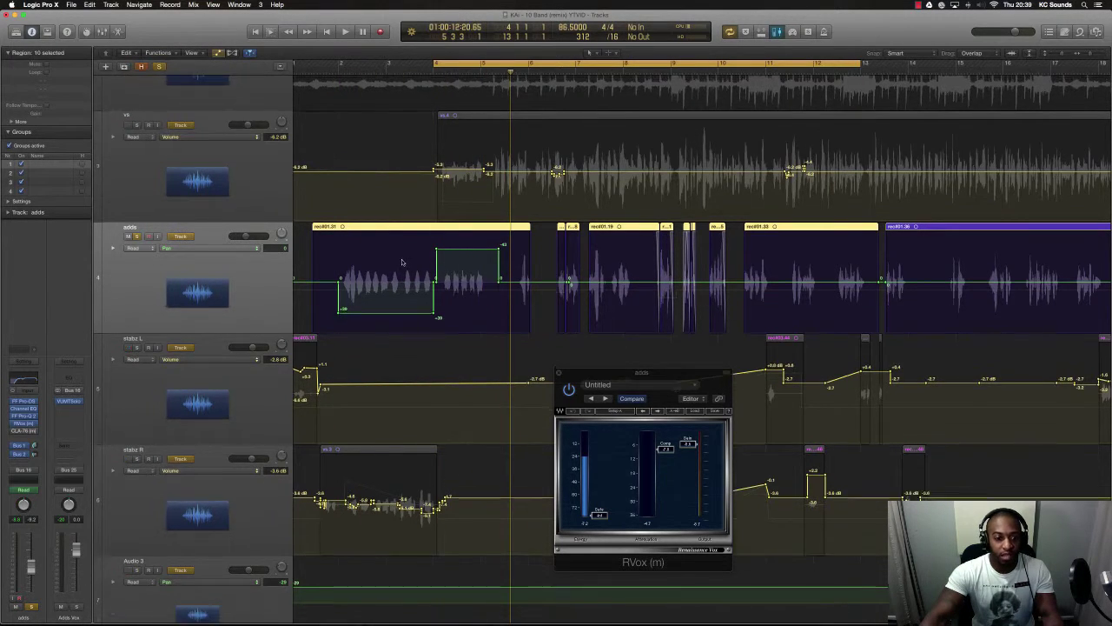
left_click(437, 63)
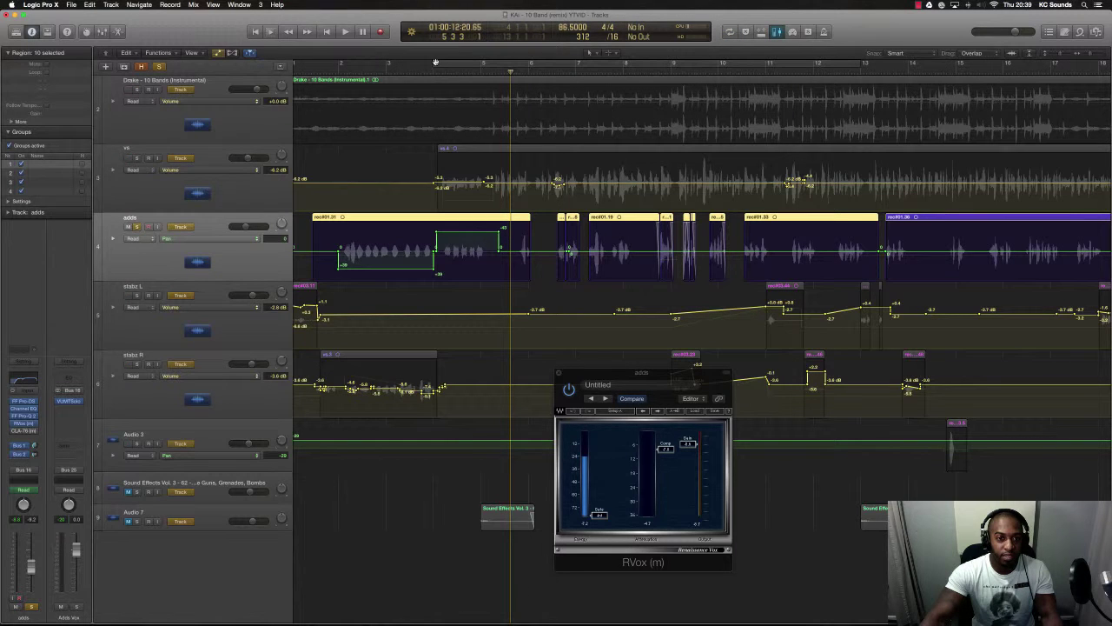
left_click_drag(324, 65, 641, 64)
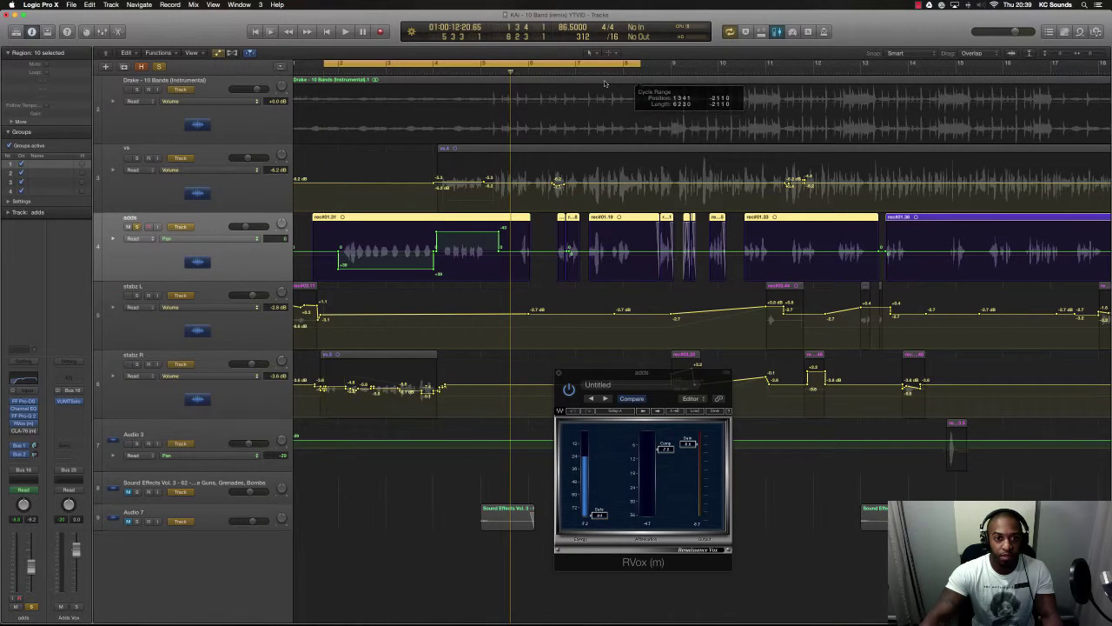
Unsolo the adds track and play the panned ad-libs within the full mix
left_click(137, 227)
key("space")
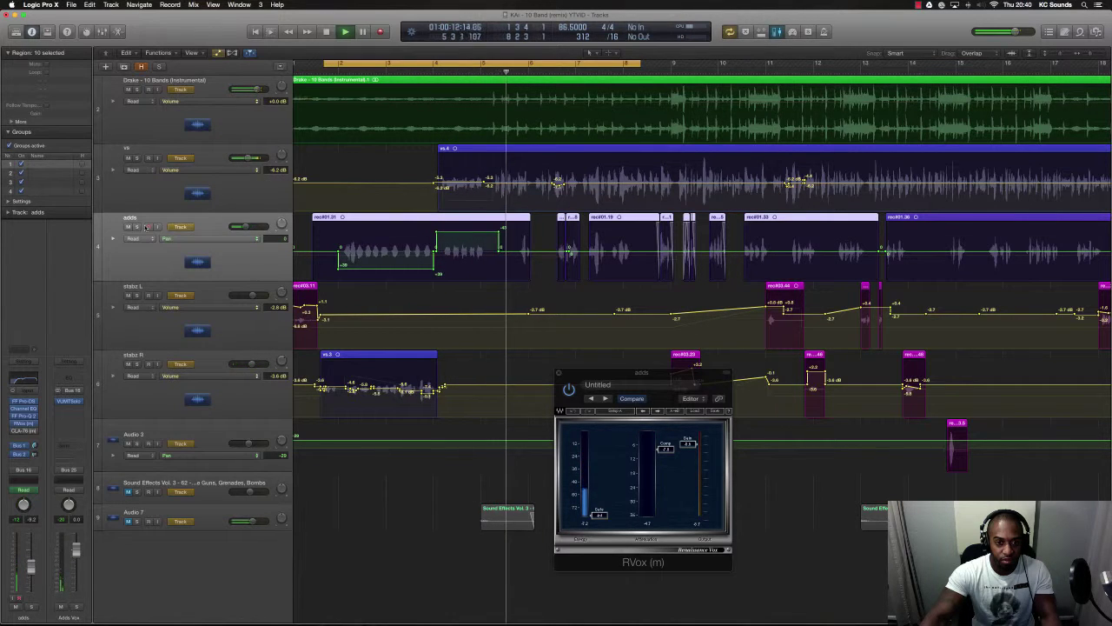
key("space")
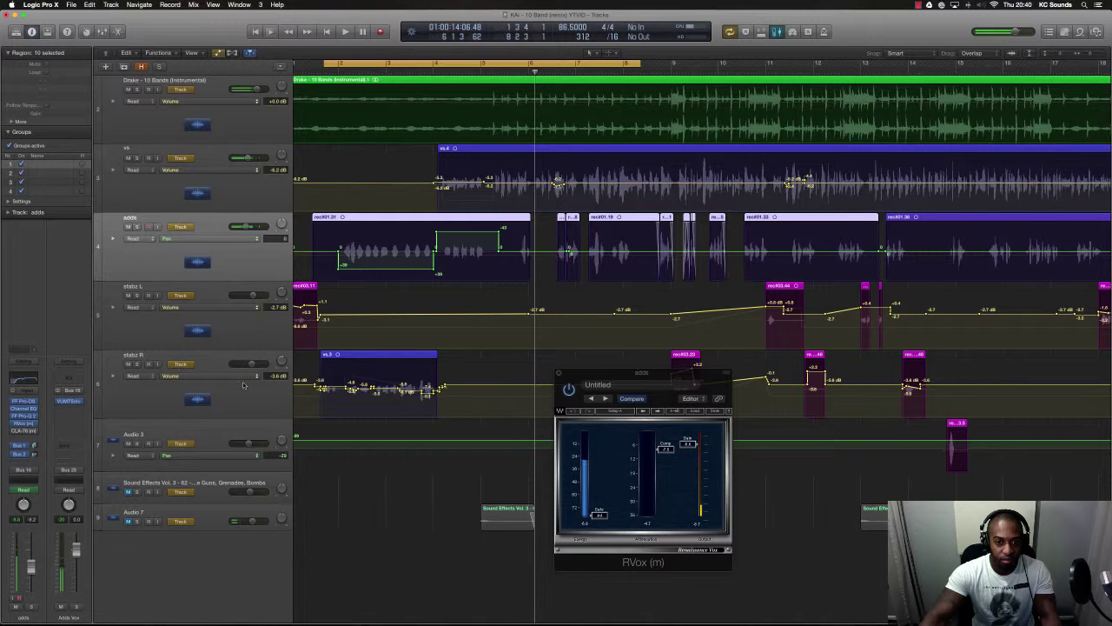
Hide the automation lanes and enlarge the tracks to compare waveform levels on the adds track
key("a")
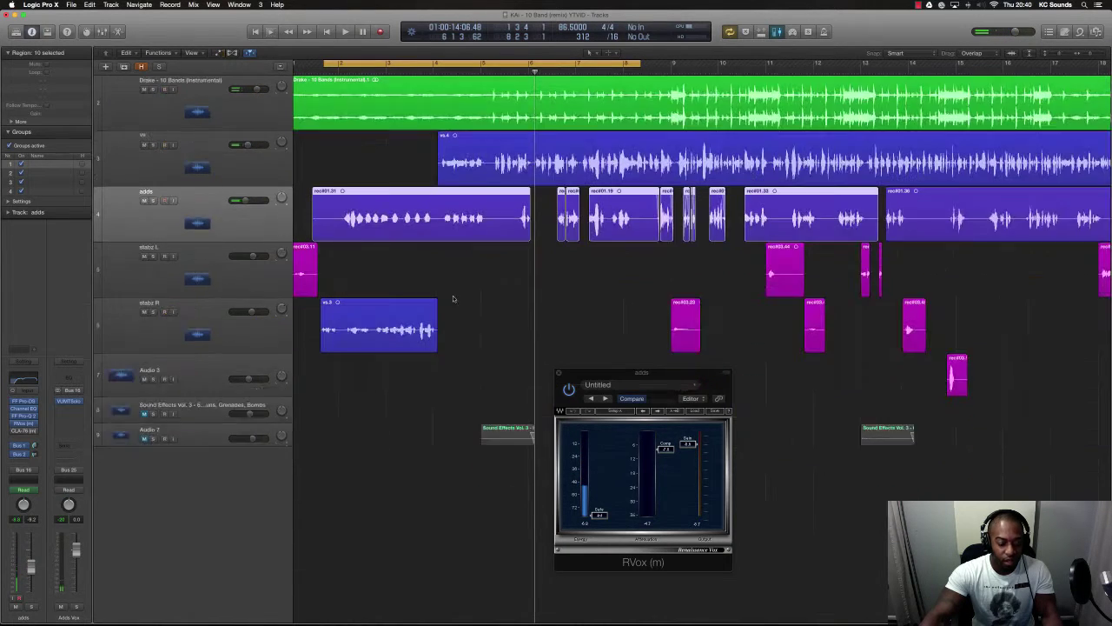
key("super+Down")
key("super+Down")
key("super+Down")
key("super+Left")
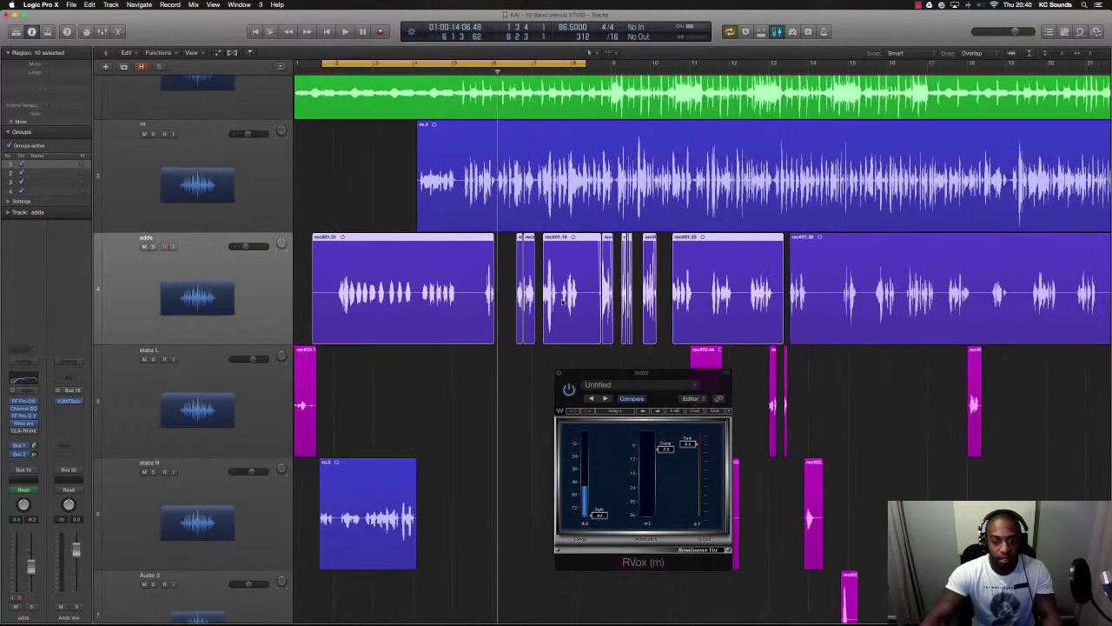
Show the automation lanes again and switch the adds track to its Volume automation
key("a")
left_click(201, 259)
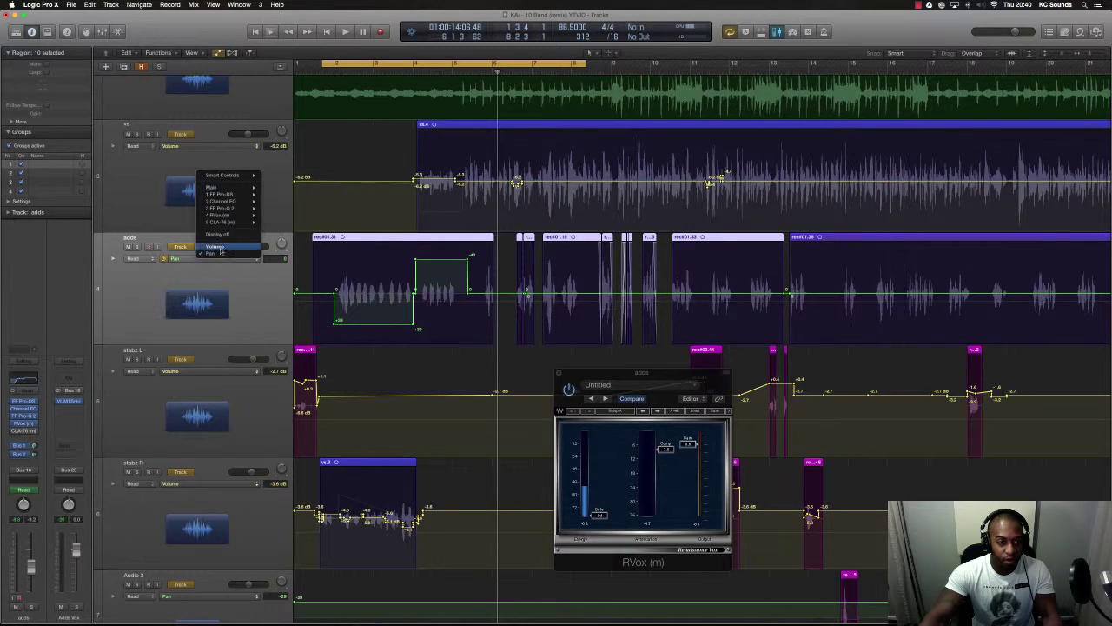
left_click(217, 249)
Marquee-select the loud peak with the volume dip in adds region rec#01.19, just after bar 7, and play it
key("super+Right")
key("super+Right")
key("super+Right")
key("super+Right")
key("super+Right")
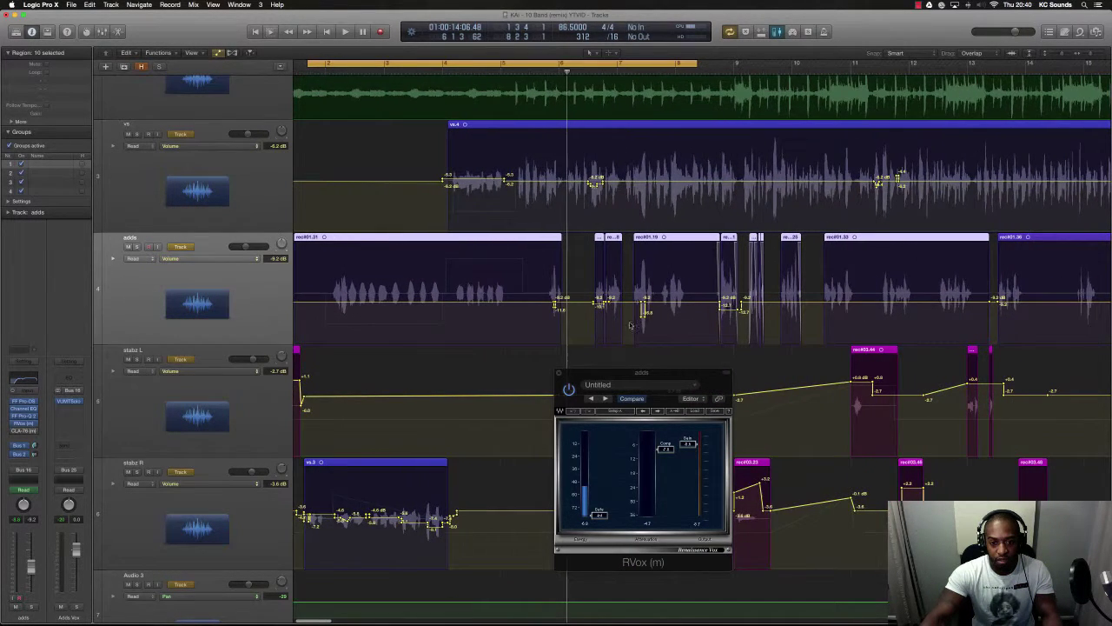
key("super+Right")
key("super+Right")
key("super+Right")
key("super+Right")
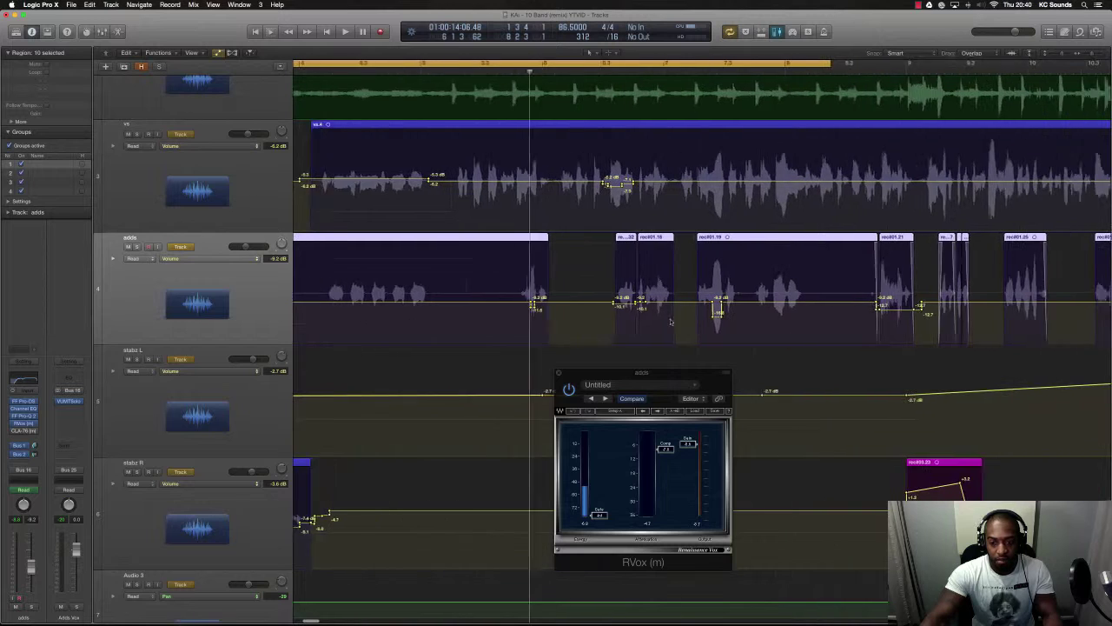
left_click_drag(619, 291, 636, 315)
key("space")
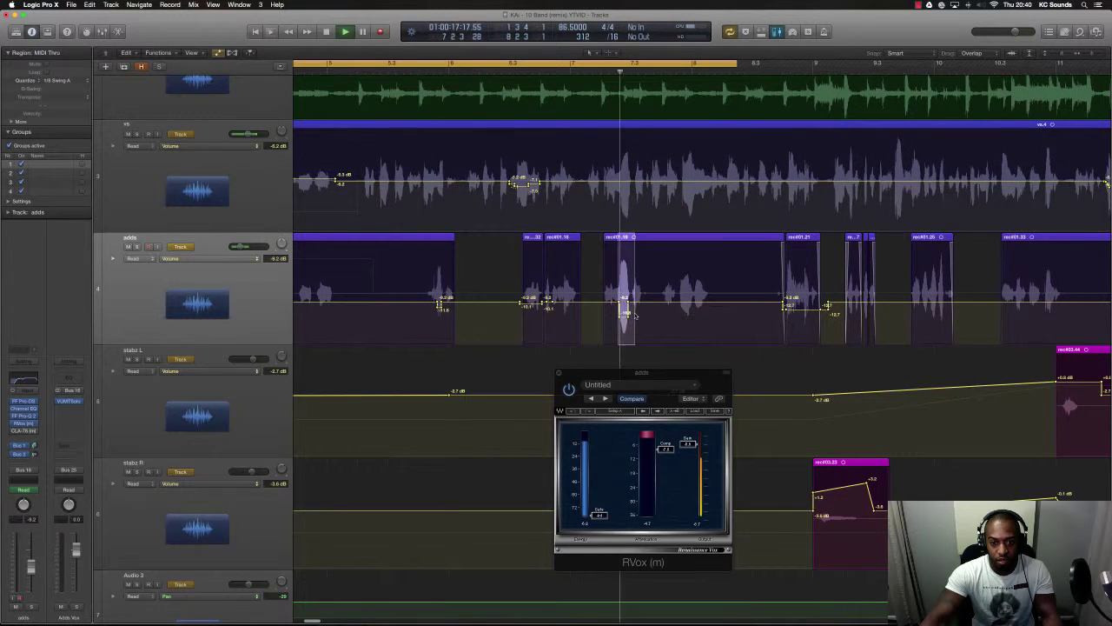
Stop playback and examine the volume dip on the loud peak in adds region rec#01.19, up close and against the neighbouring regions
key("super+Right")
key("super+Right")
key("super+Right")
key("super+Right")
key("super+Right")
key("super+Right")
key("space")
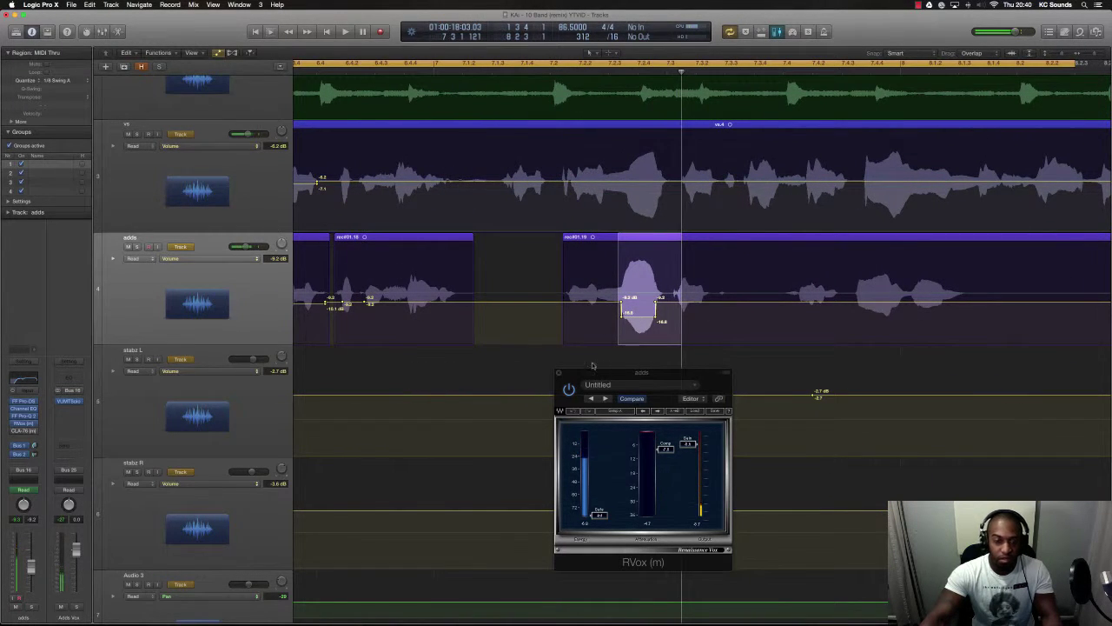
key("super+Left")
key("super+Left")
key("super+Left")
key("super+Left")
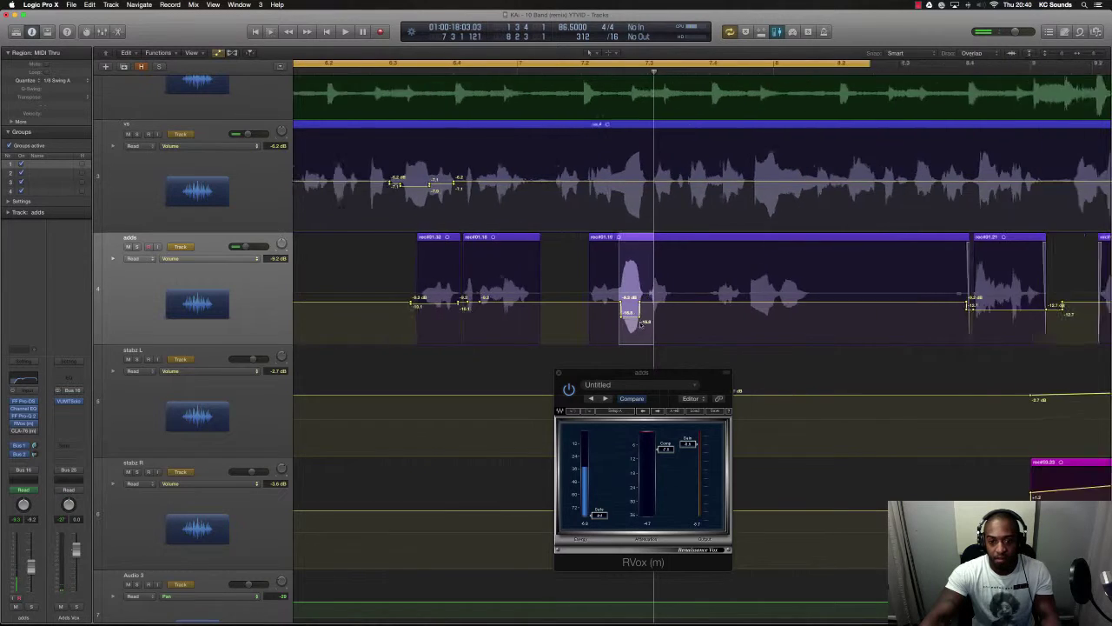
key("super+Left")
key("super+Left")
key("super+Left")
key("super+Left")
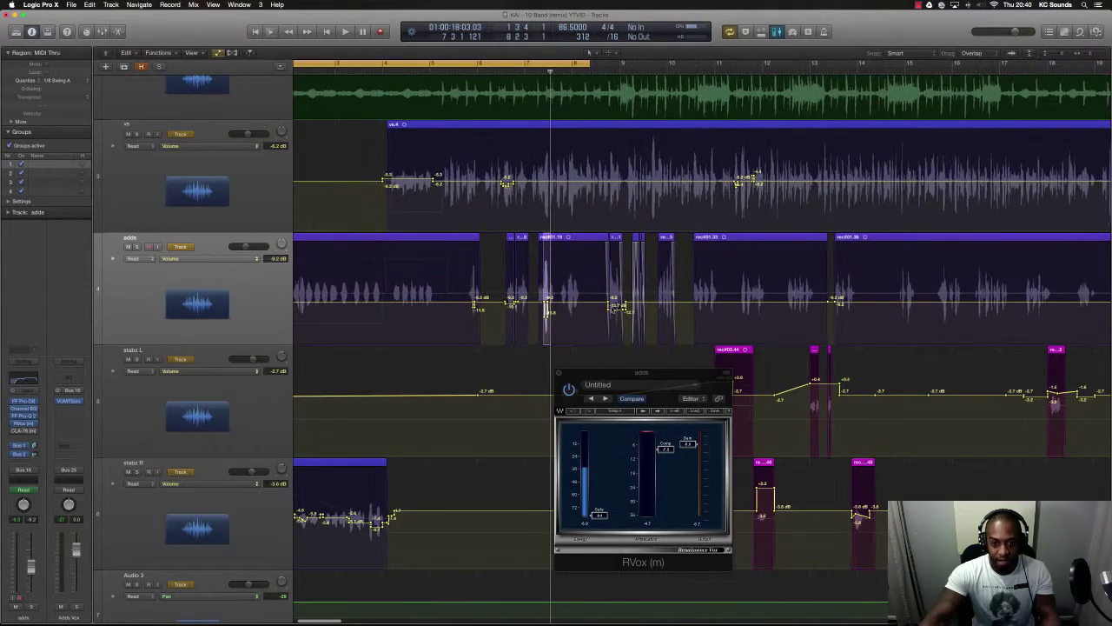
Try to lower the volume automation across the marquee-selected adds region rec#01.21, and undo the change
key("super+Right")
key("super+Right")
key("super+Right")
key("super+Right")
scroll(618, 312, "right", 5)
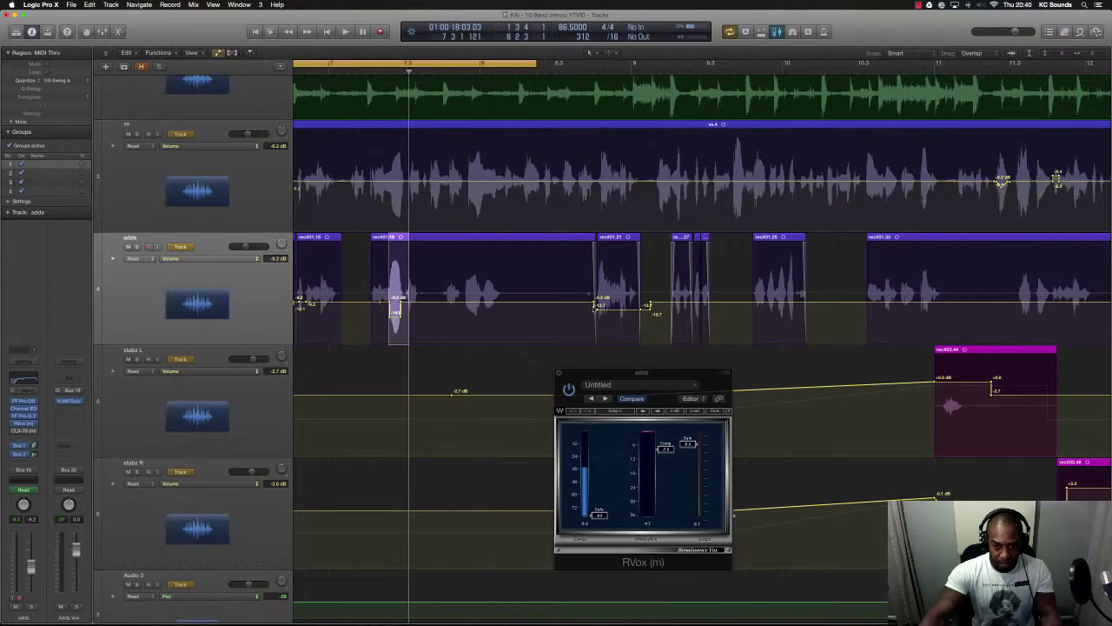
left_click(619, 314)
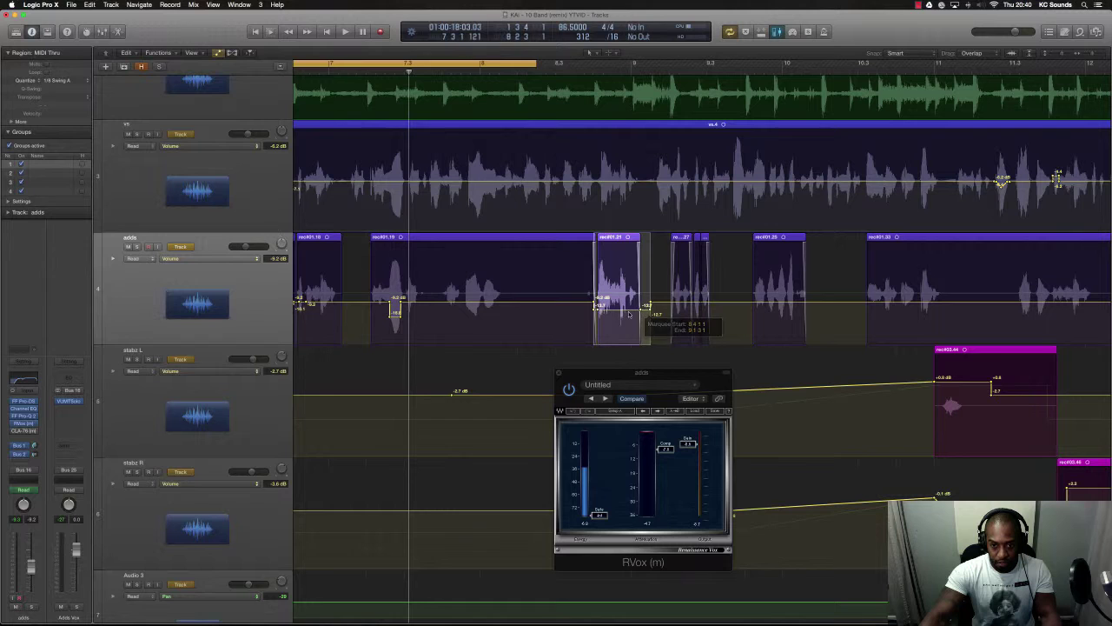
left_click_drag(627, 313, 627, 333)
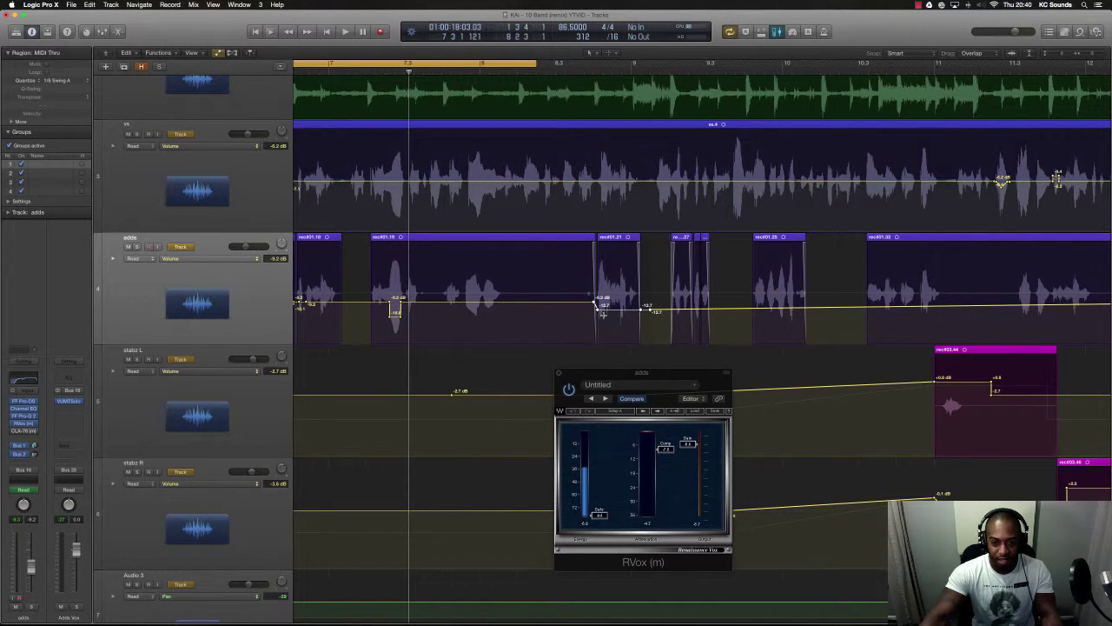
key("super+z")
Adjust the volume automation point at the start of adds region rec#01.21 to position 8 4 1 75 at -9.2 dB
mouse_move(595, 306)
left_mouse_down()
mouse_move(647, 313)
mouse_move(597, 310)
left_mouse_up()
left_click(622, 315)
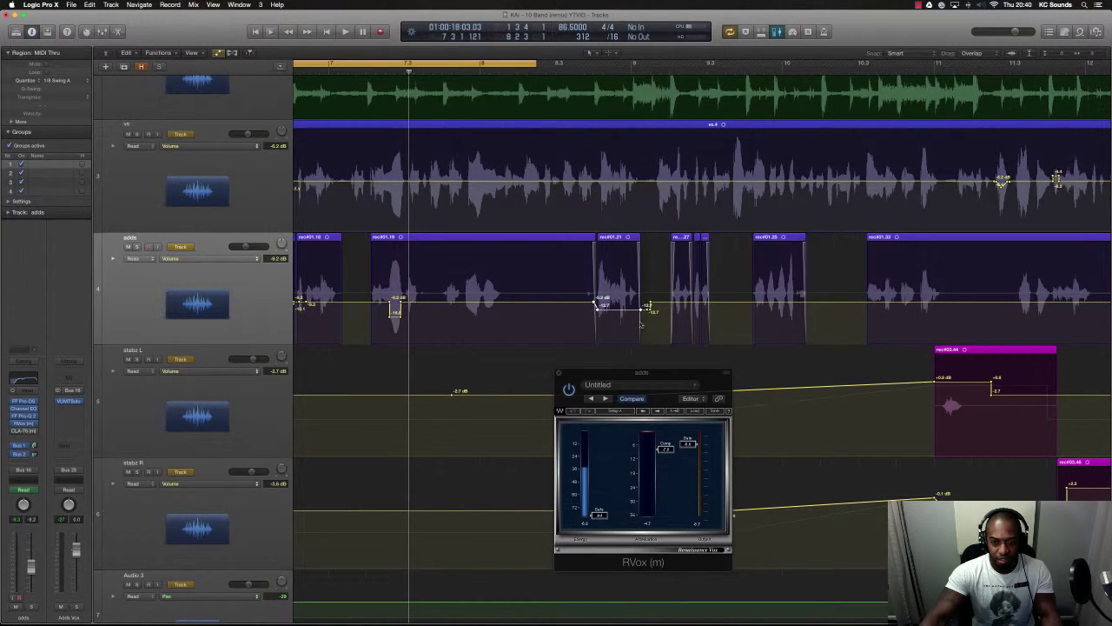
key("super+Right")
key("super+Right")
scroll(661, 325, "right", 2)
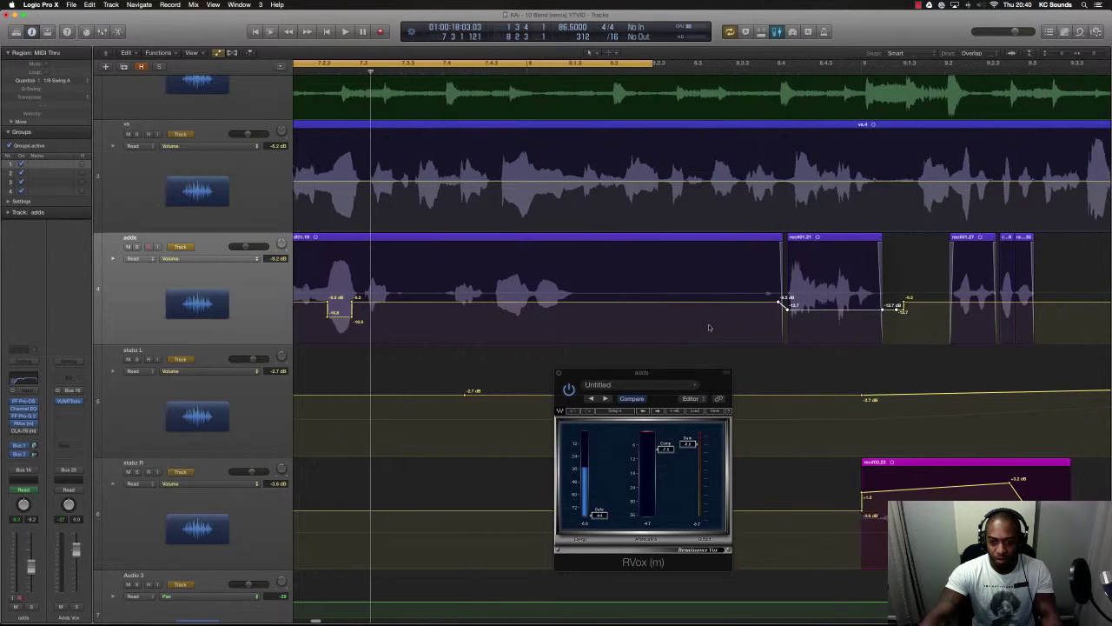
left_click(781, 303)
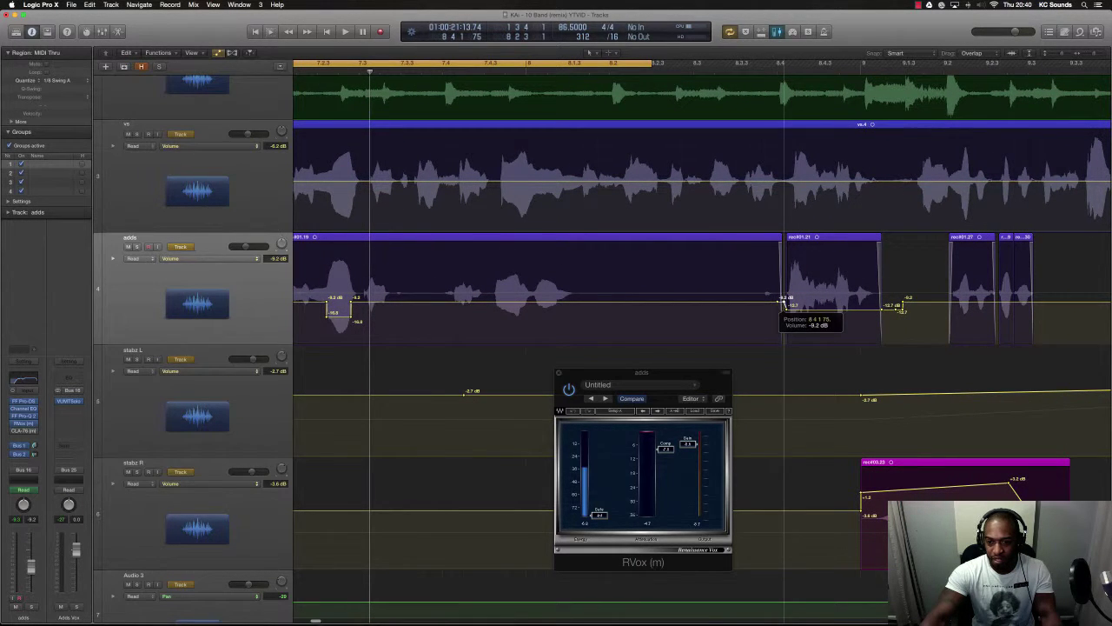
scroll(800, 312, "right", 3)
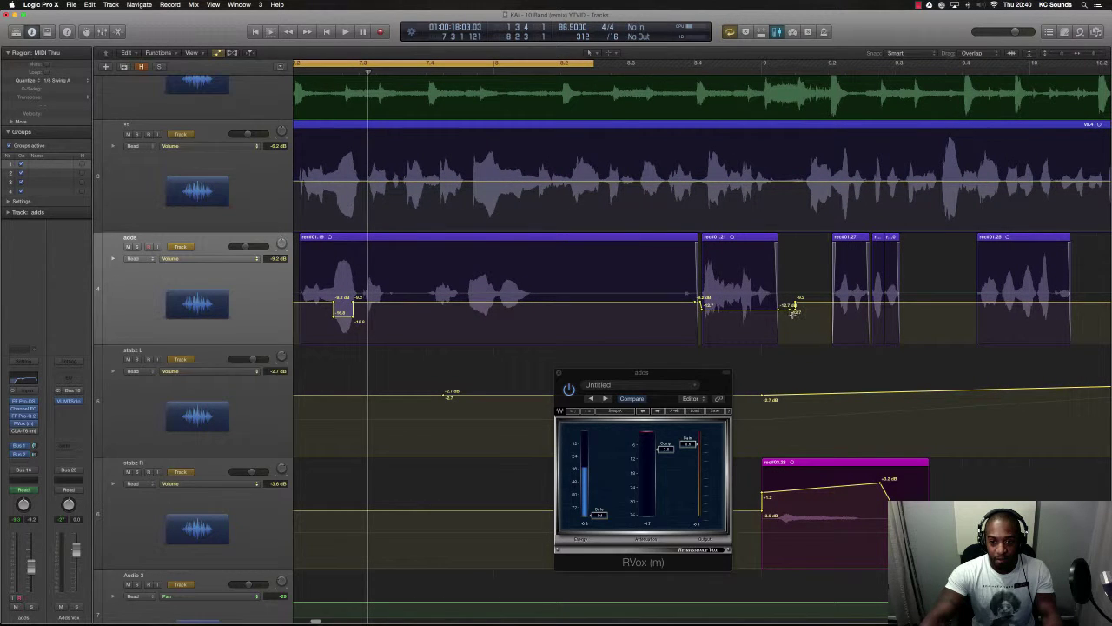
Look through the remaining volume automation dips along the adds track to the end of the song
key("super+Left")
key("super+Left")
key("super+Left")
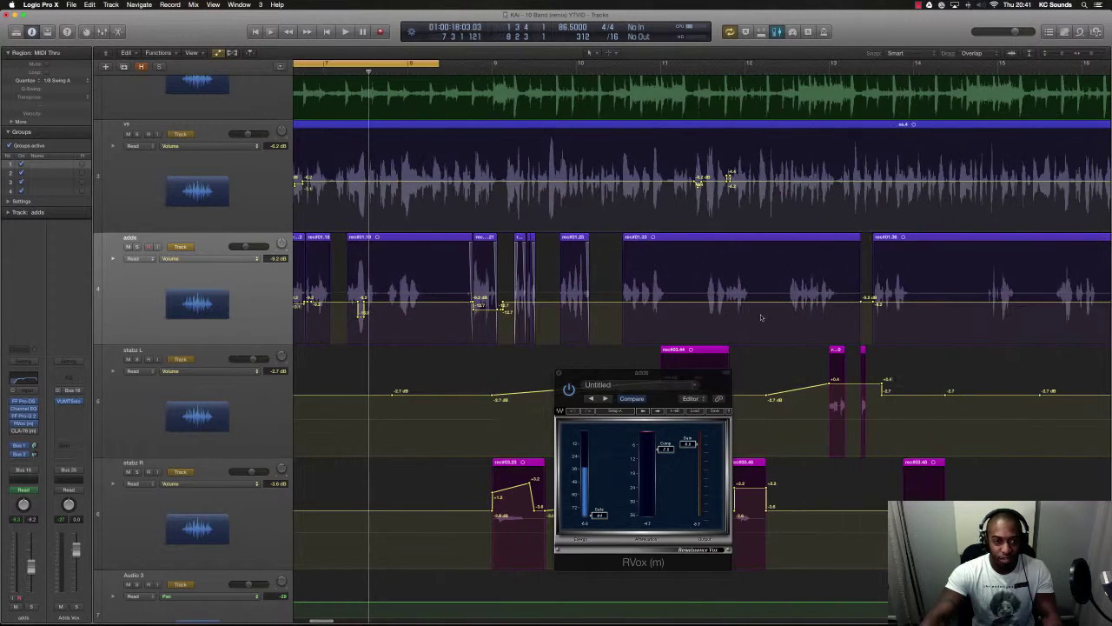
scroll(662, 298, "down", 3)
scroll(775, 301, "right", 6)
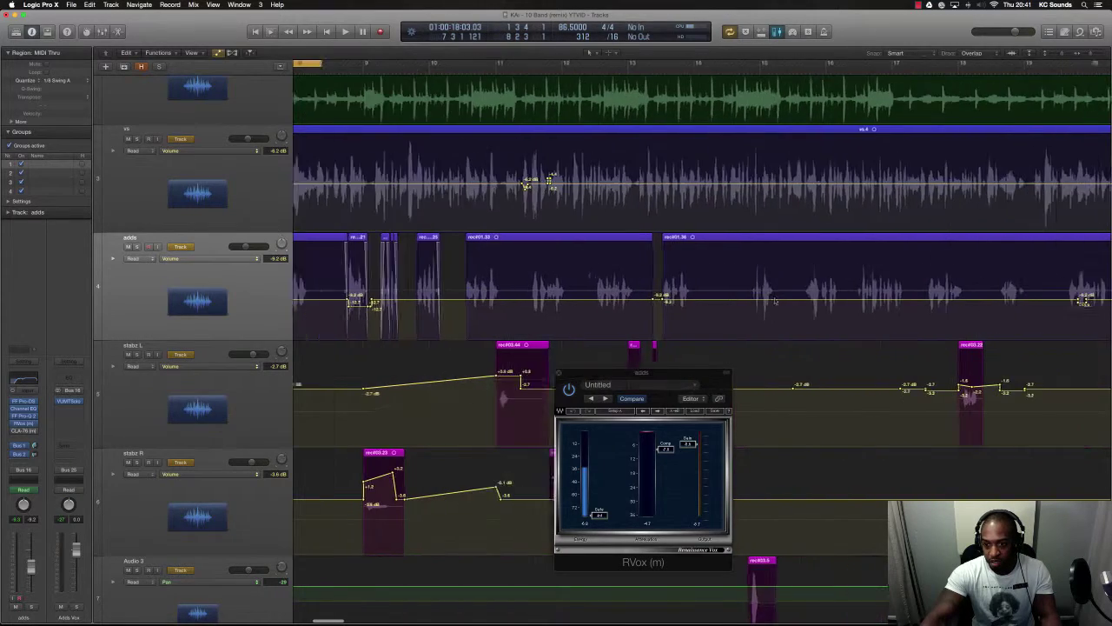
scroll(775, 302, "right", 2)
scroll(999, 304, "down", 10)
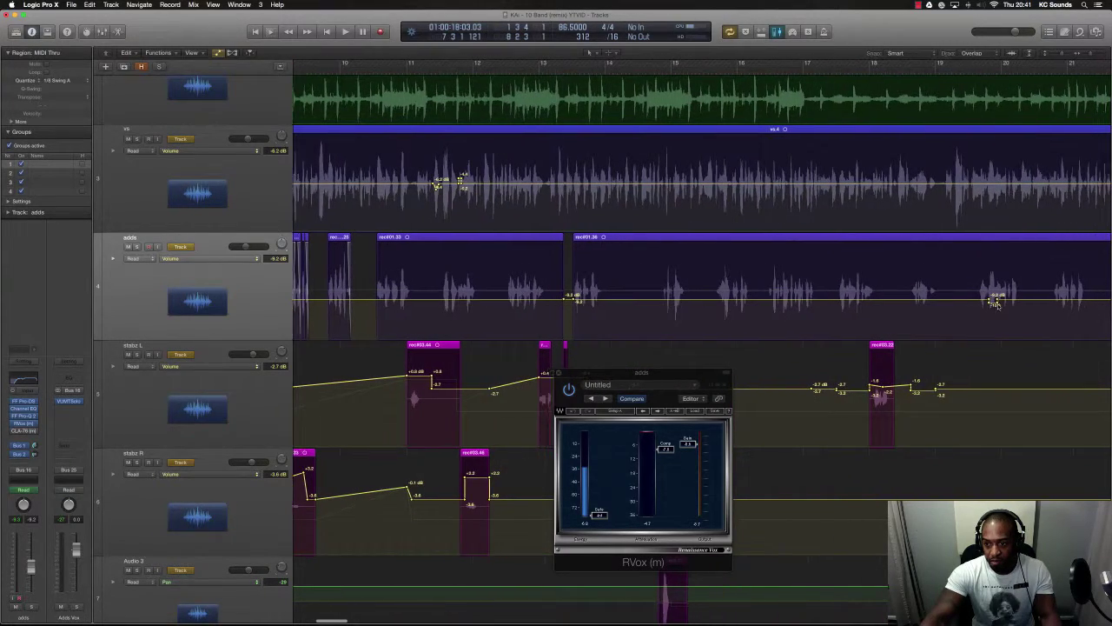
scroll(996, 306, "down", 8)
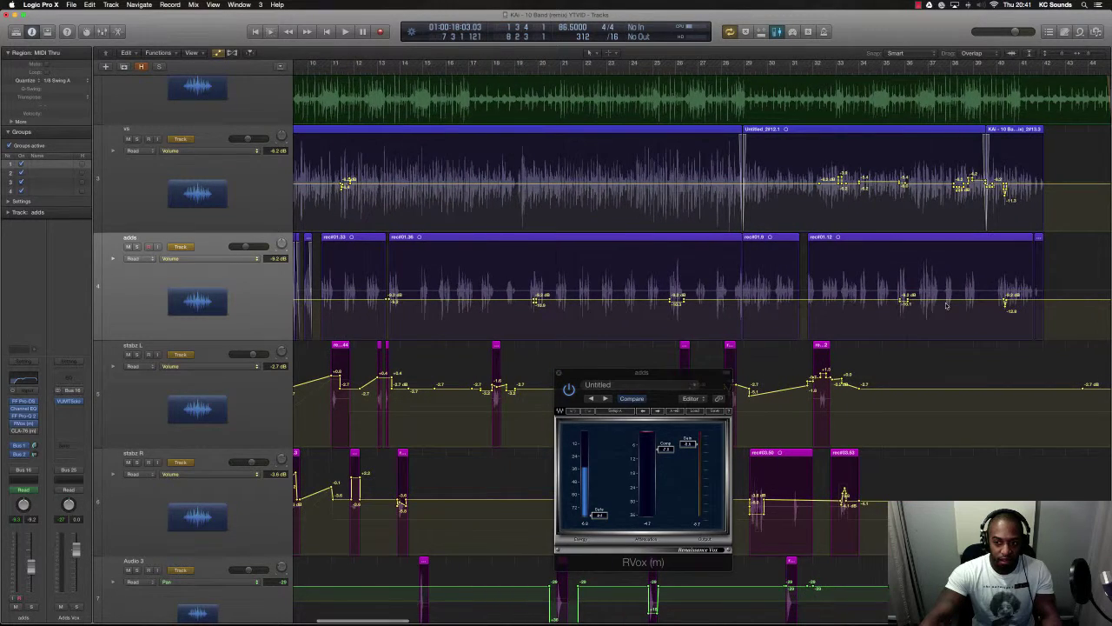
scroll(947, 305, "left", 3)
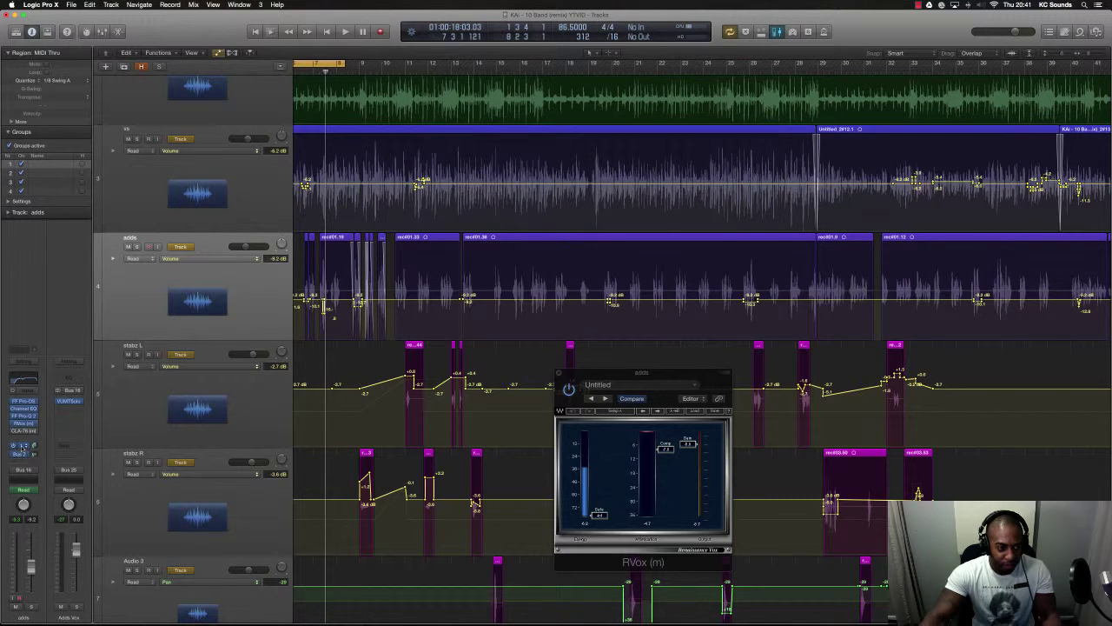
Solo the Bus 1 vocal reverb channel fed by the adds track and play it
left_click(25, 446)
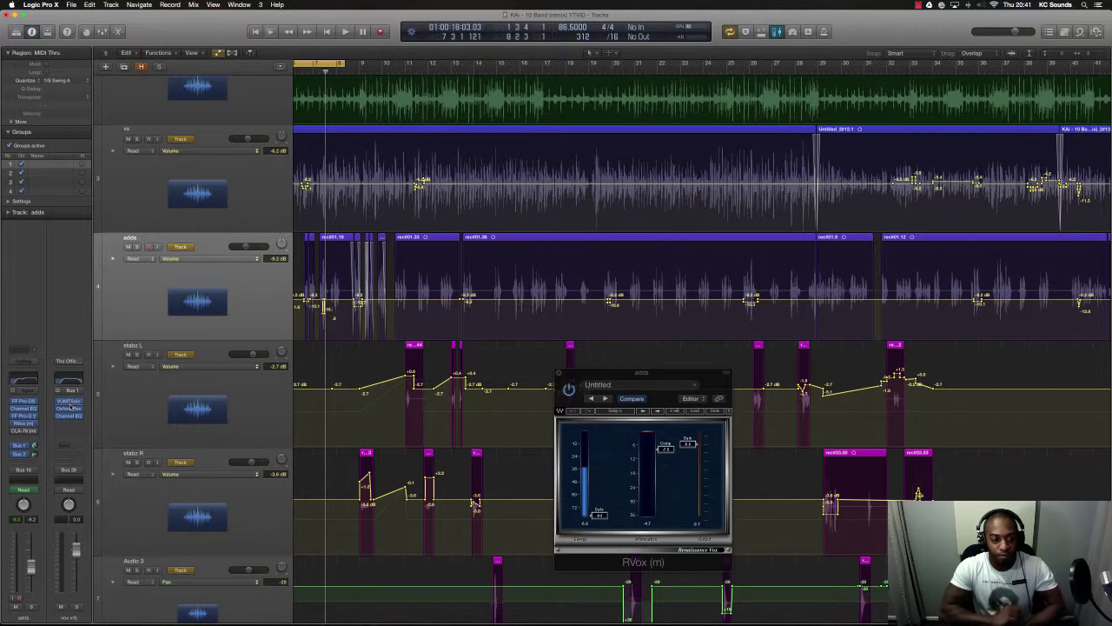
left_click(76, 606)
key("space")
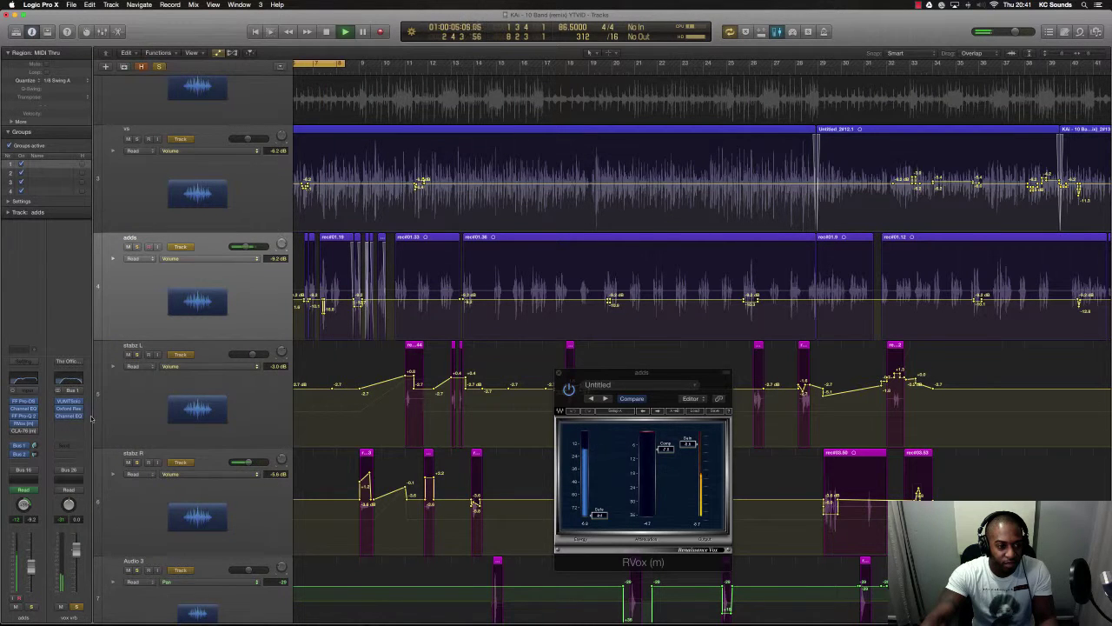
In the vocal reverb's Channel EQ, set the low shelf to 75 Hz and cut 6.5 dB at 270 Hz, and stop playback
left_click(71, 380)
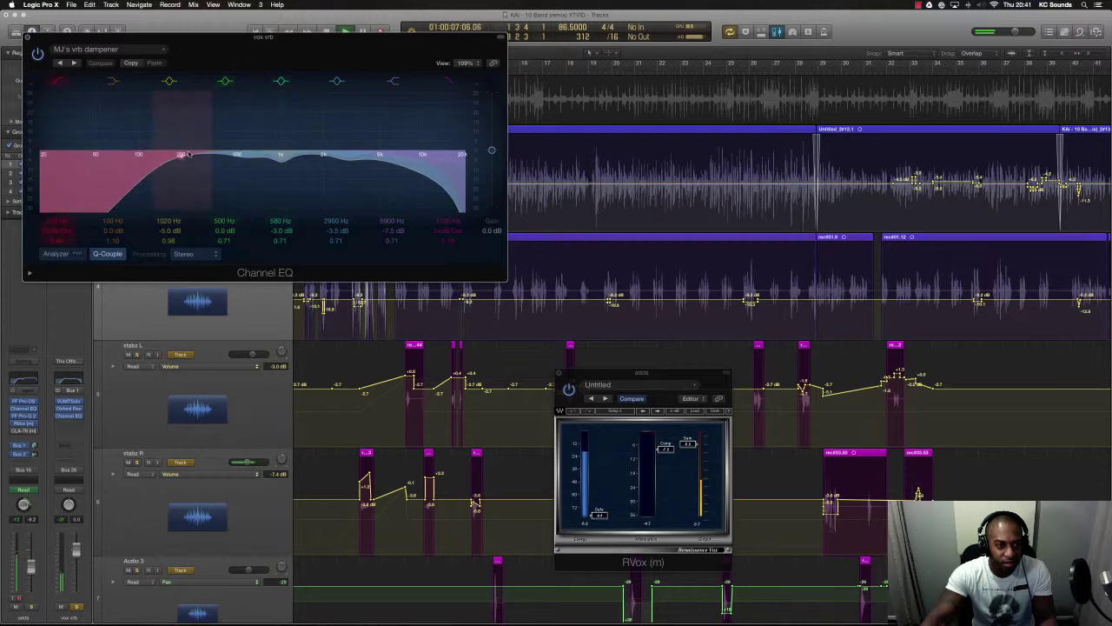
left_click_drag(131, 151, 223, 86)
left_click(224, 97, "alt")
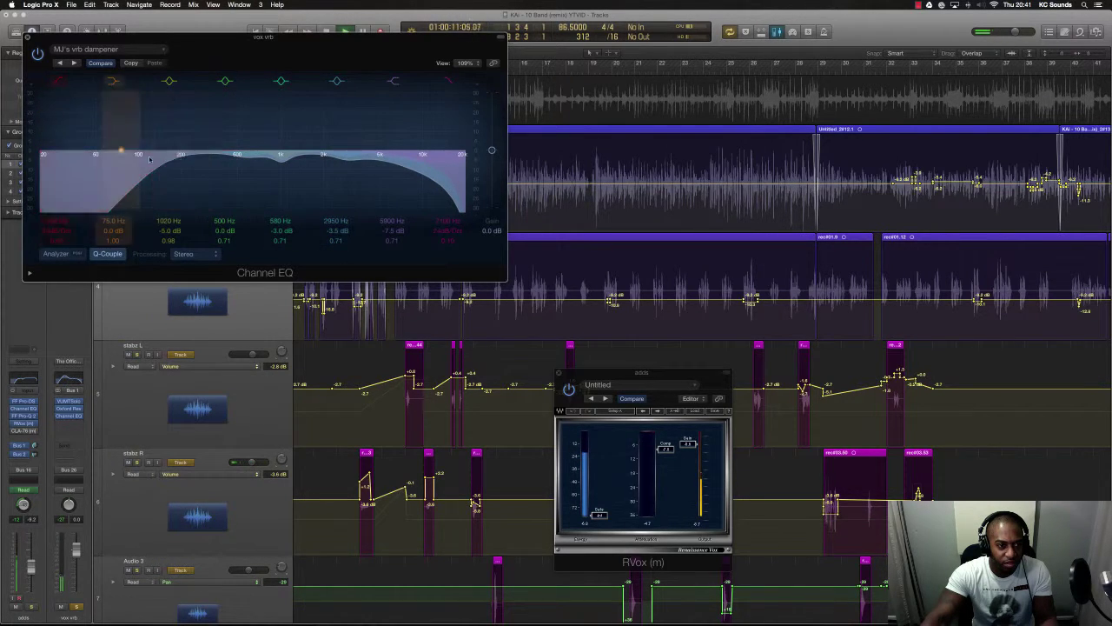
left_click_drag(236, 151, 192, 170)
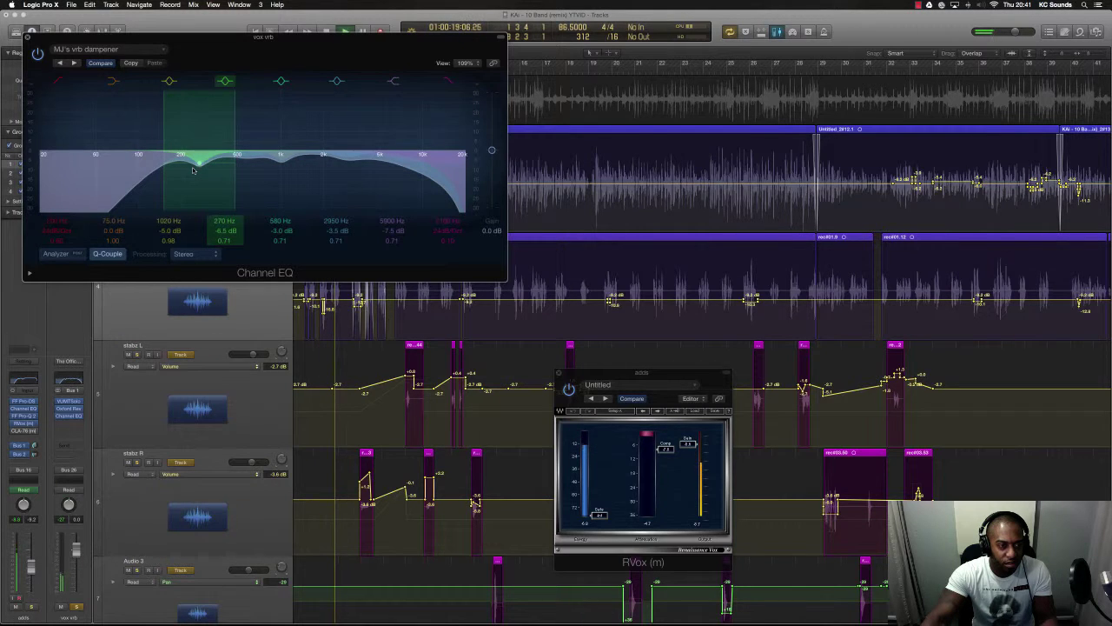
key("space")
left_click(28, 39)
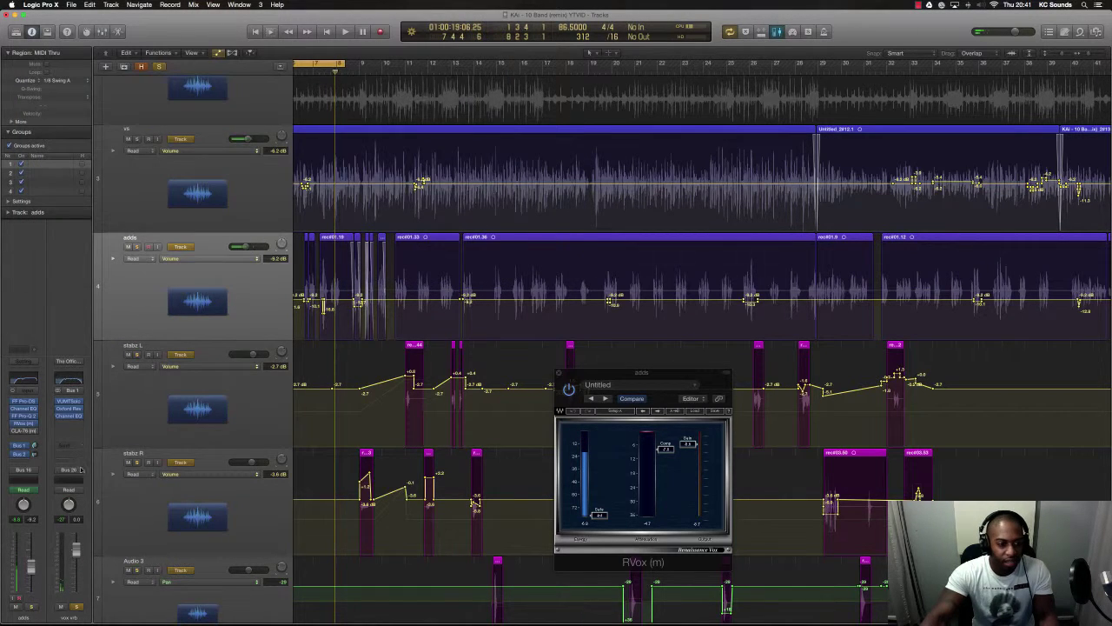
Show the Bus 2 reverb channel fed by the adds track and bring the start of the song into view
left_click(22, 455)
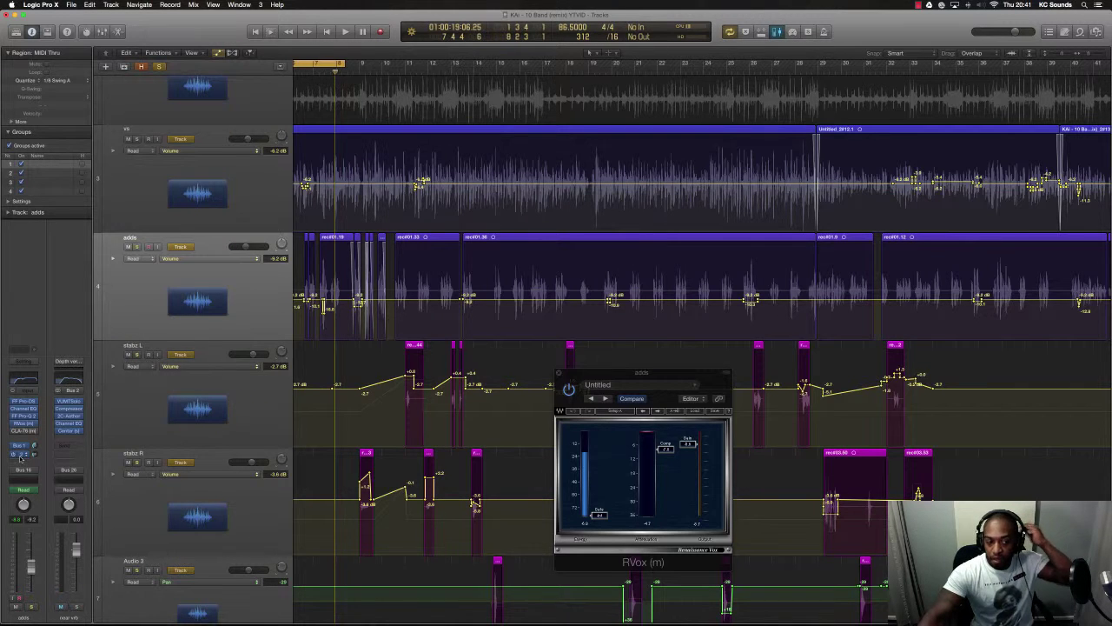
scroll(412, 344, "left", 3)
scroll(412, 342, "left", 5)
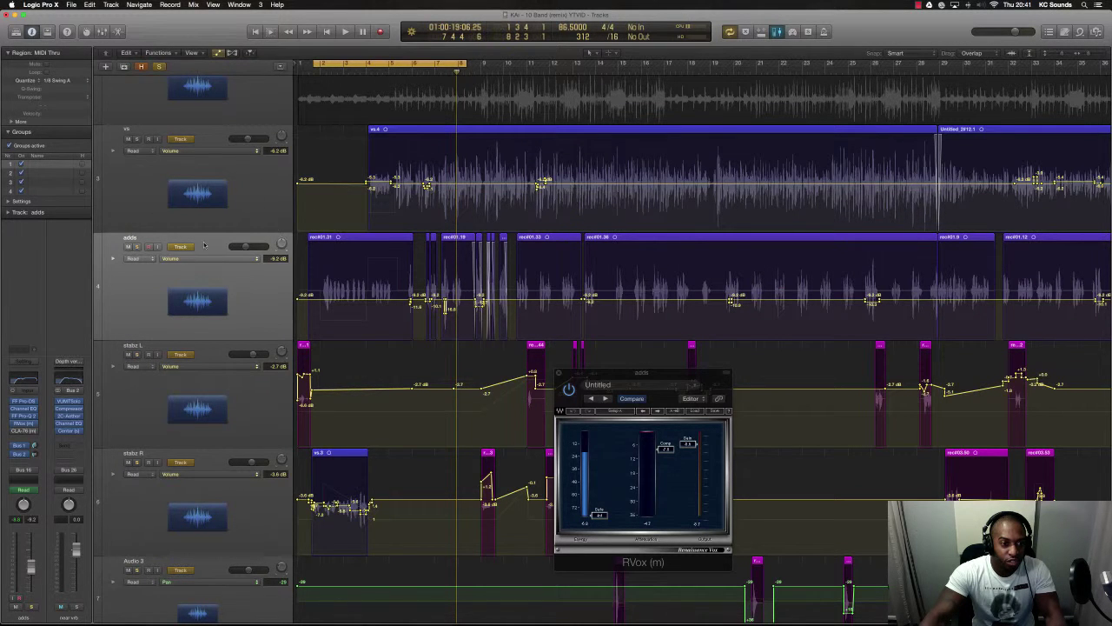
scroll(463, 295, "down", 3)
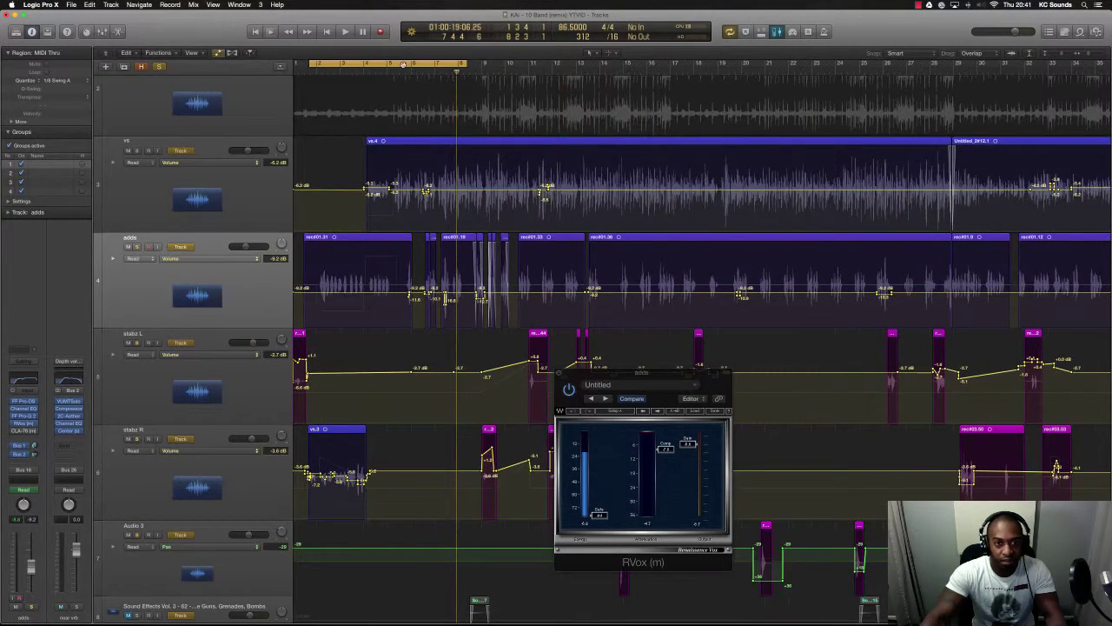
Move the cycle range to run from 4 1 2 to 10 4 1
left_click_drag(403, 64, 461, 66)
key("super+Right")
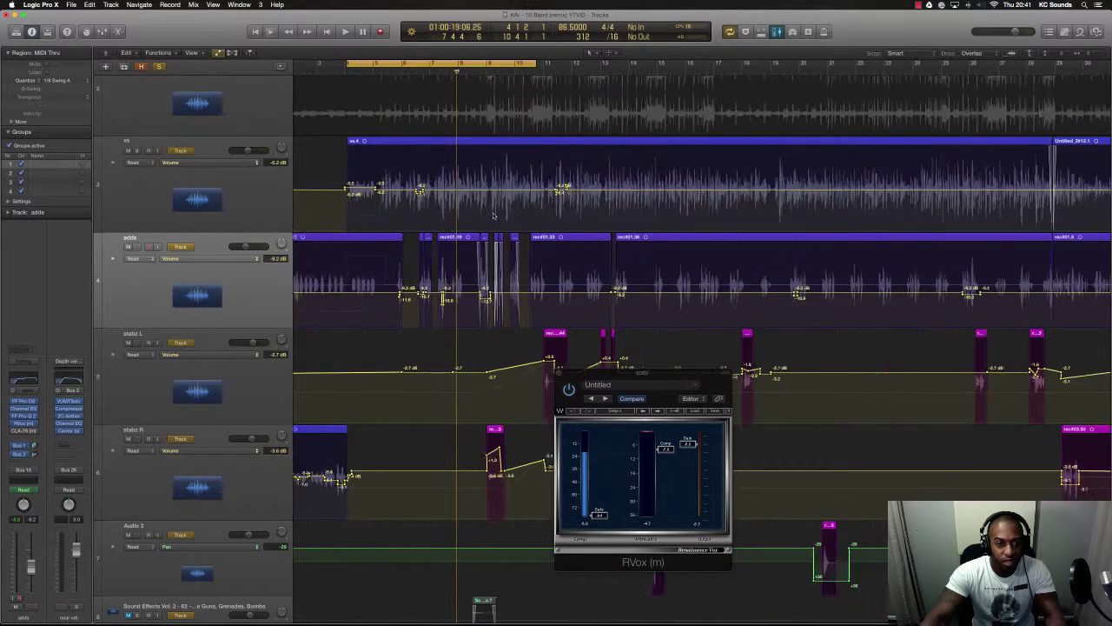
key("super+Right")
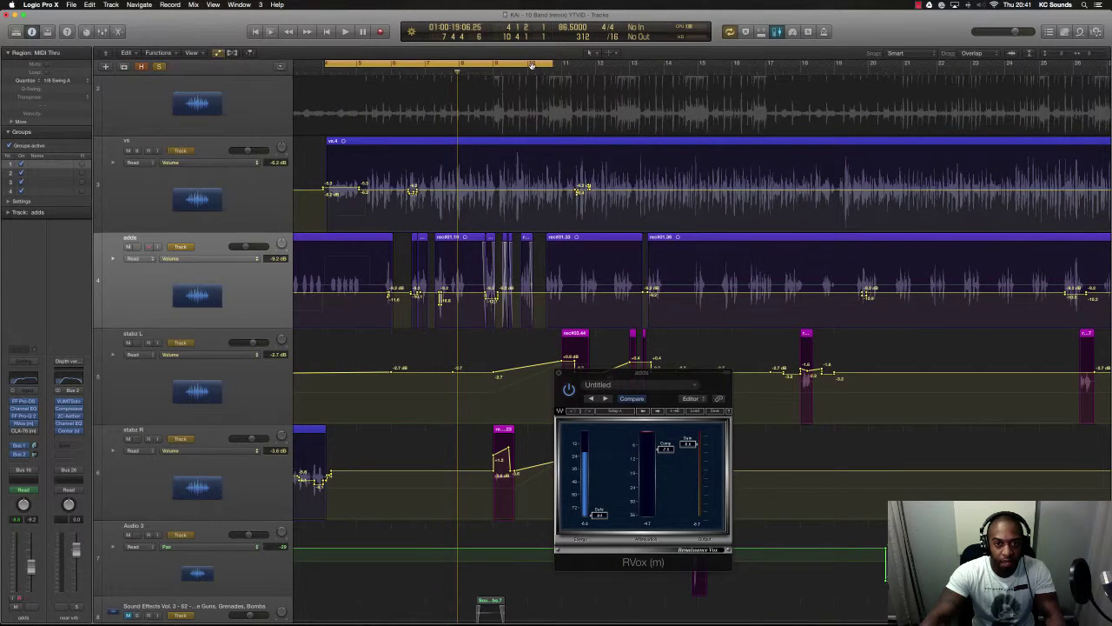
left_click_drag(538, 65, 553, 65)
key("super+Left")
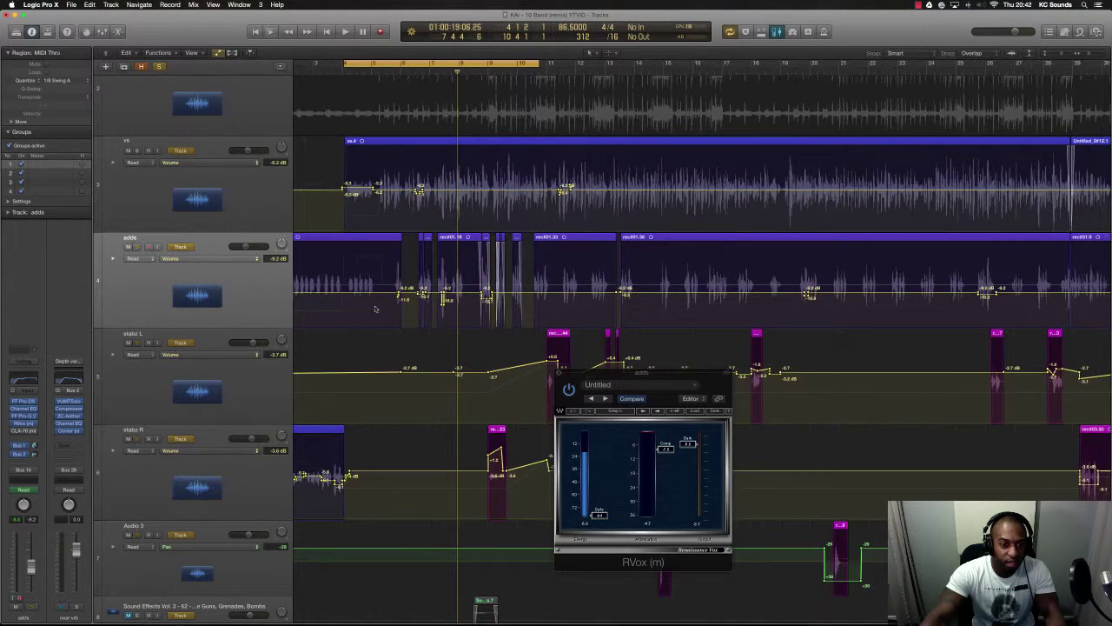
Move the cycle range to the start of the song, running from 1 1 2 to 7 4 1
key("super+Up")
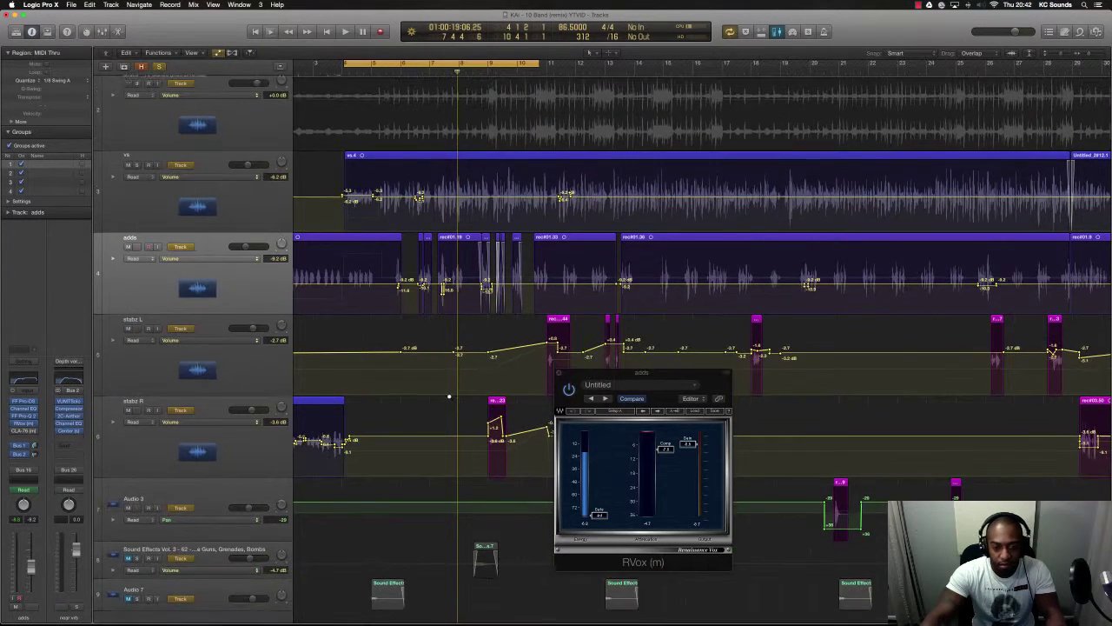
key("super+Left")
key("super+Left")
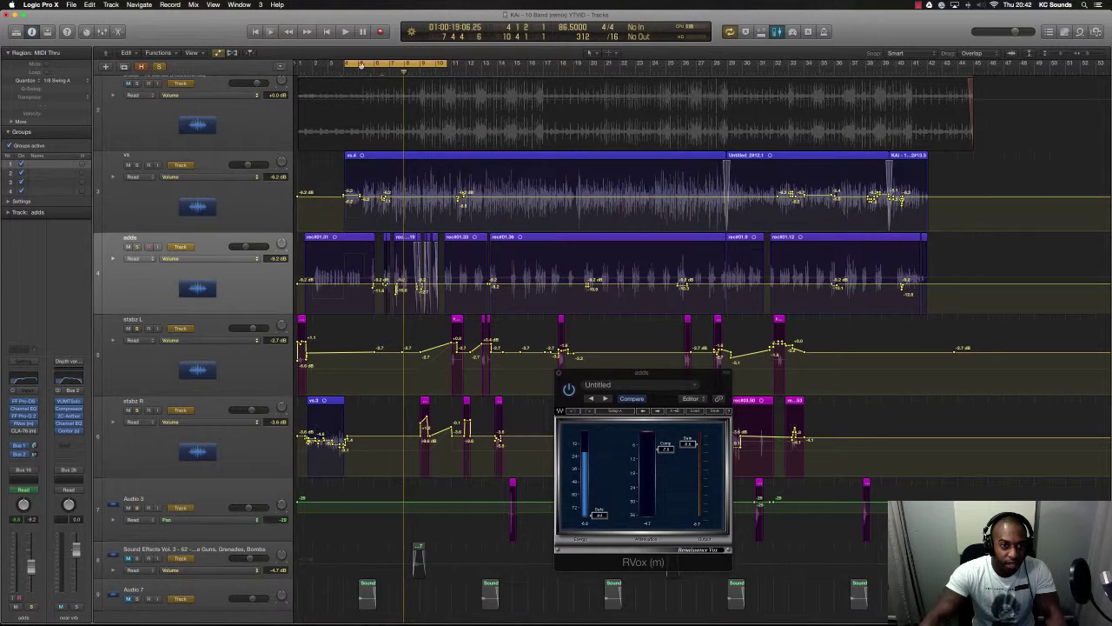
left_click_drag(361, 65, 300, 65)
Open the stabz L track's Channel EQ with the Phone Filter Notch preset and place its window clear of the opening regions
left_click(221, 367)
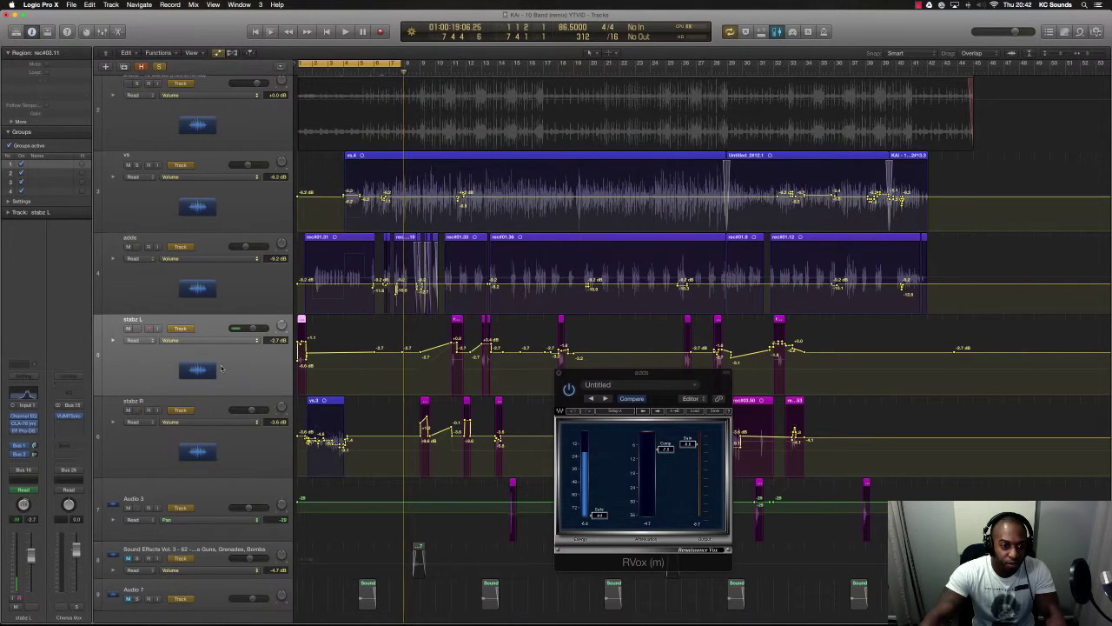
left_click(24, 417)
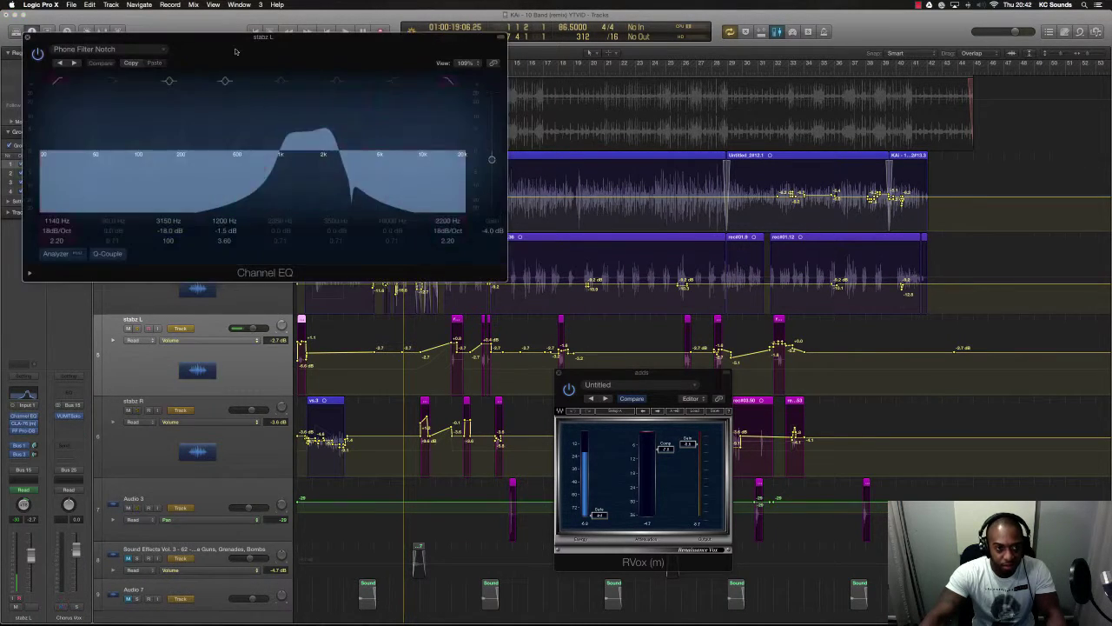
left_click_drag(235, 49, 645, 222)
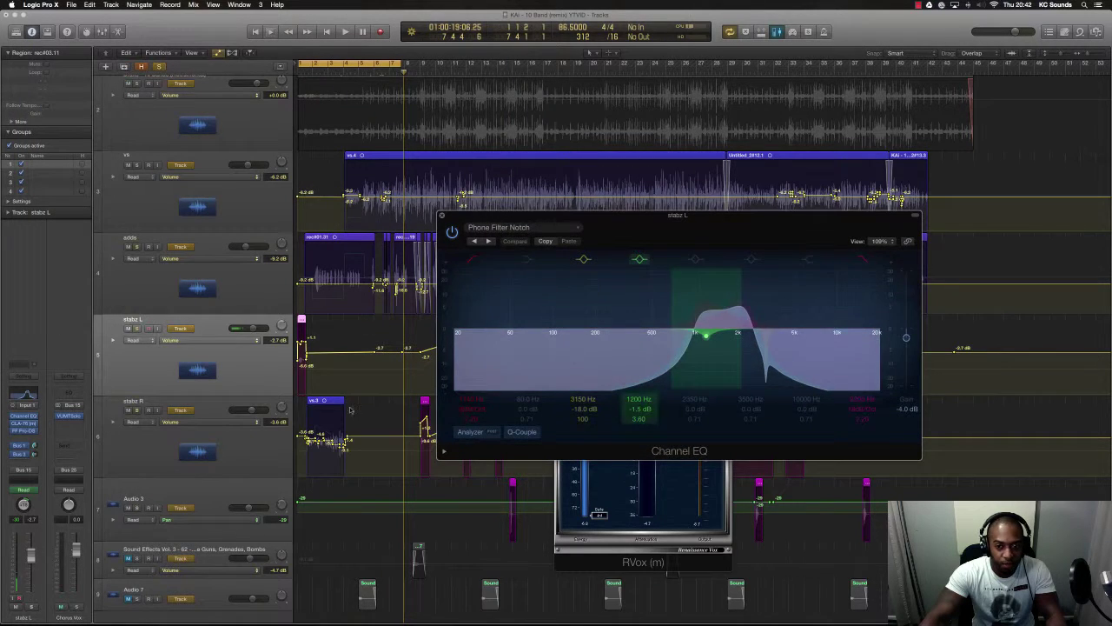
Play the opening stabz L region rec#03.11 and toggle its Channel EQ bypass to compare the filtered and unfiltered sound
key("super+Right")
key("super+Right")
key("super+Right")
key("super+Right")
key("super+Right")
key("super+Right")
key("super+Right")
key("super+Right")
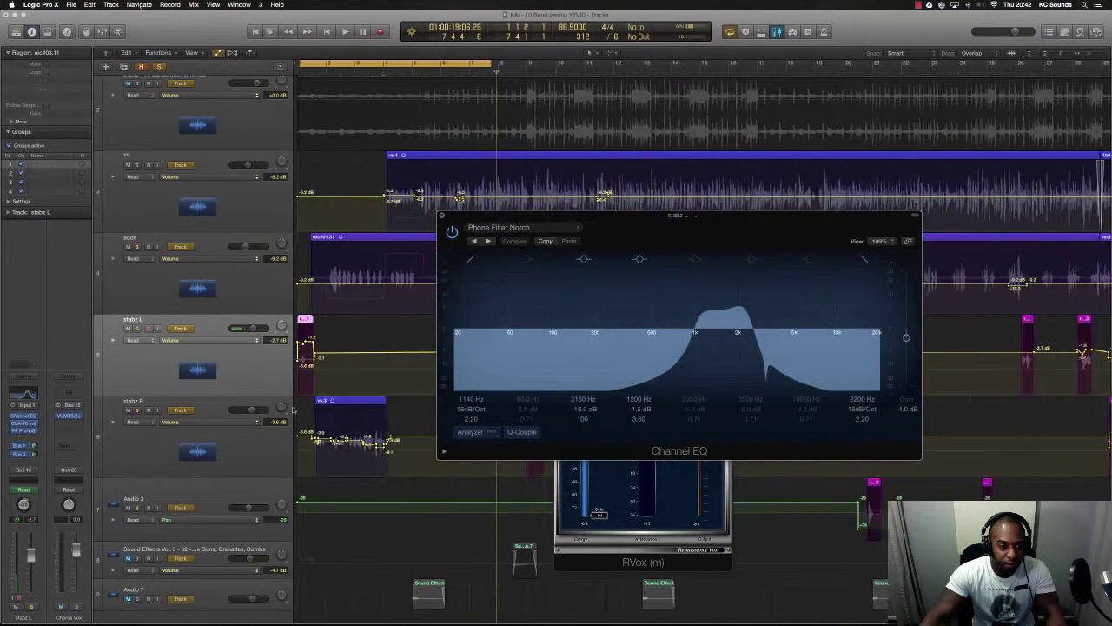
key("space")
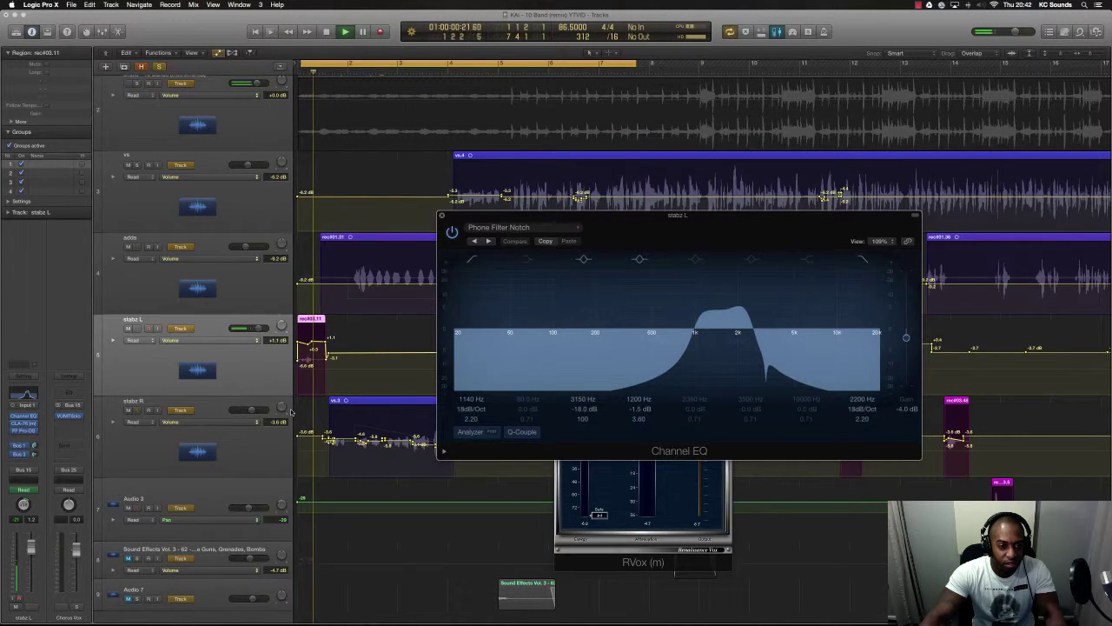
left_click(452, 232)
left_click(452, 232)
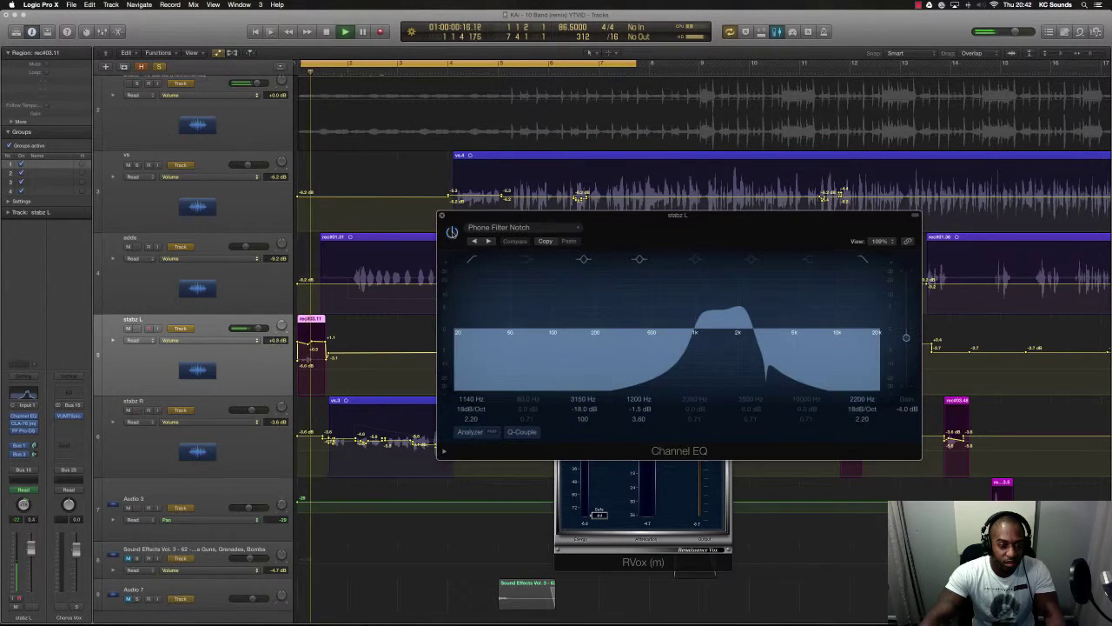
Turn off the stabz L track's automation and compare its opening phrase with the Channel EQ bypassed and engaged
left_click(452, 232)
left_click(452, 232)
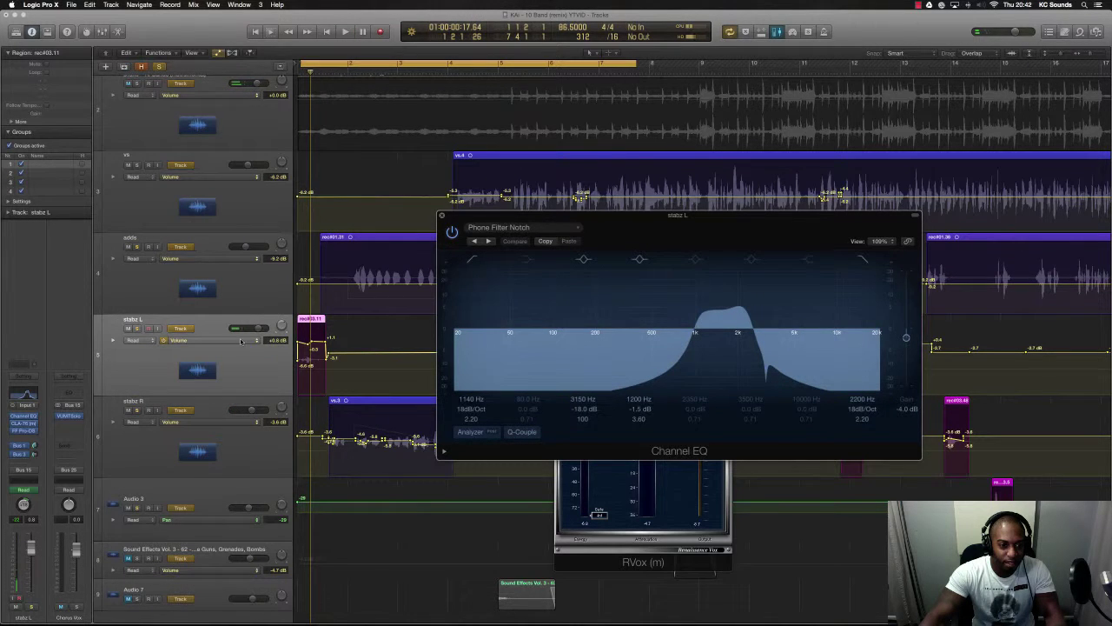
left_click(14, 491)
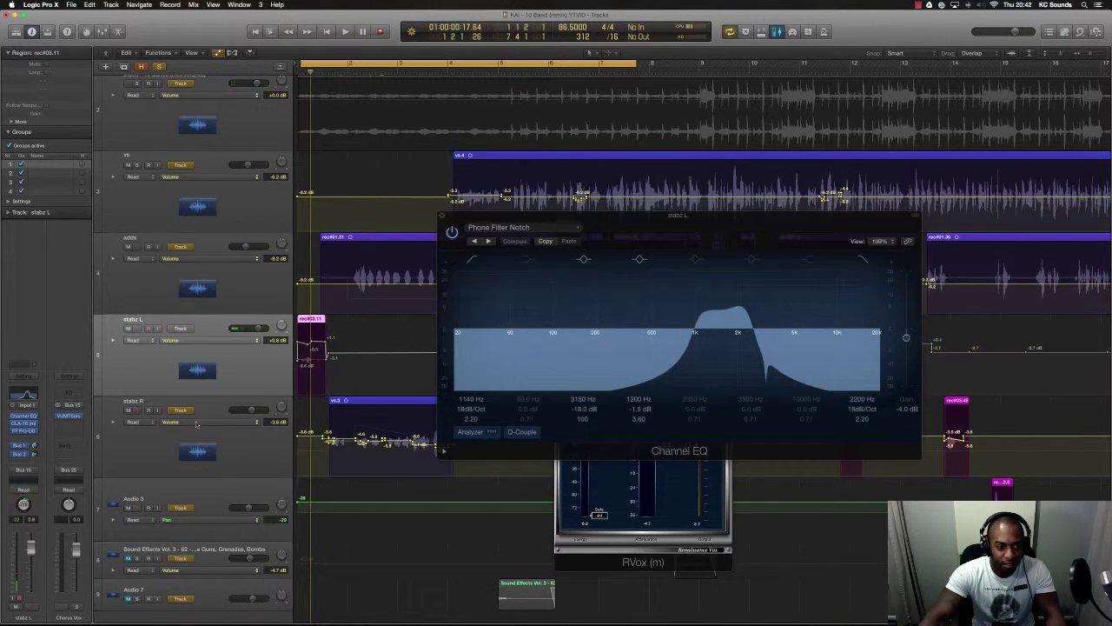
left_click(452, 232)
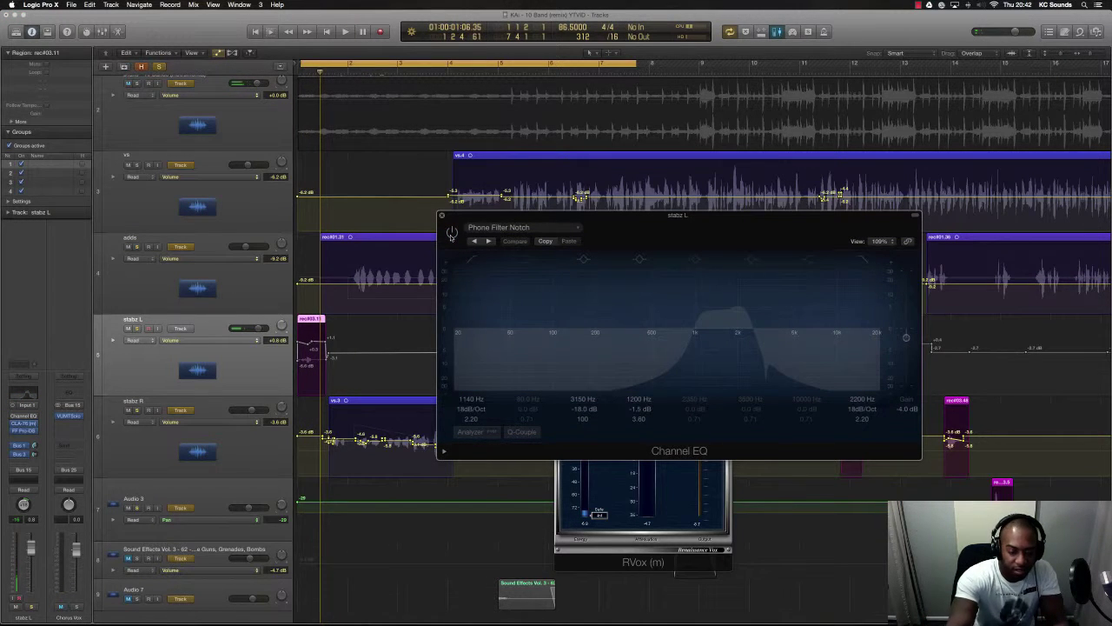
key("space")
key("space")
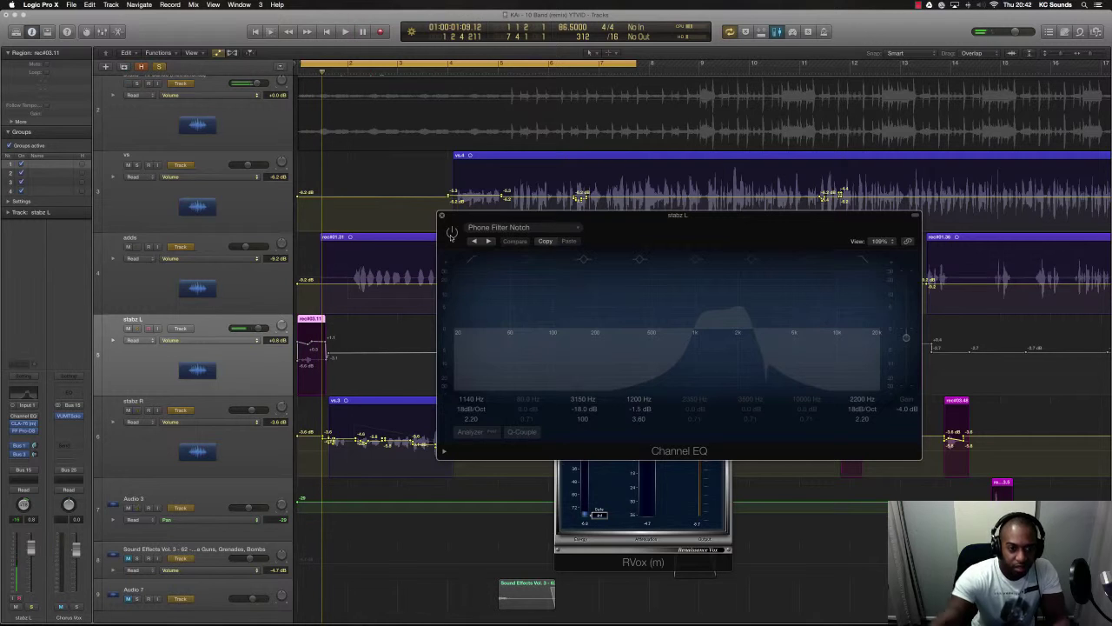
left_click(451, 232)
key("space")
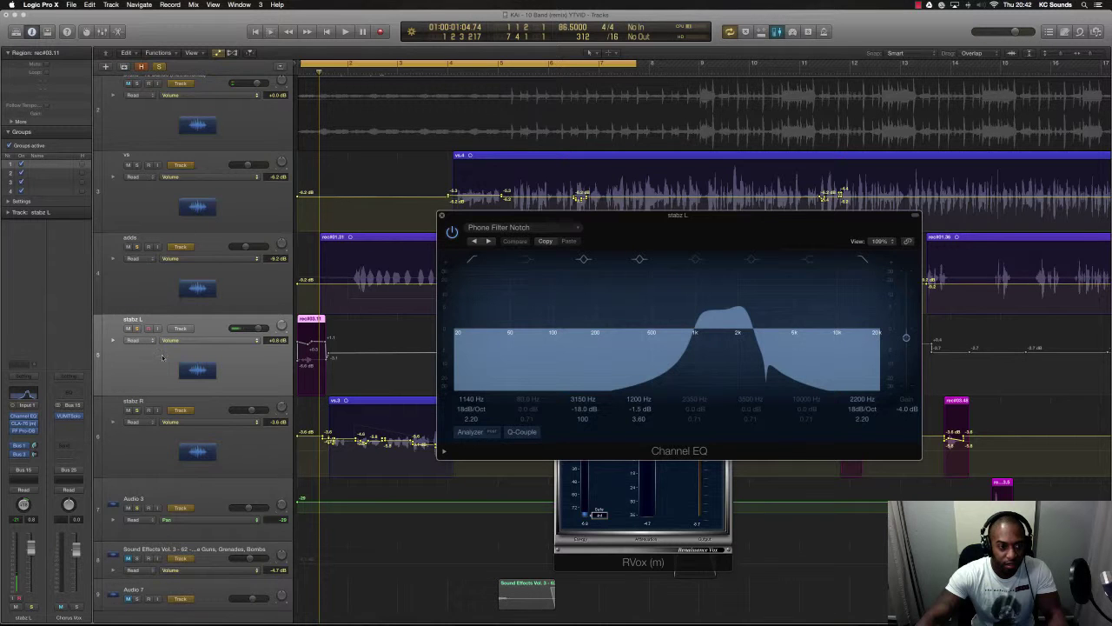
Unsolo the tracks, turn the stabz L automation back on and play the opening in the full mix
left_click(172, 77)
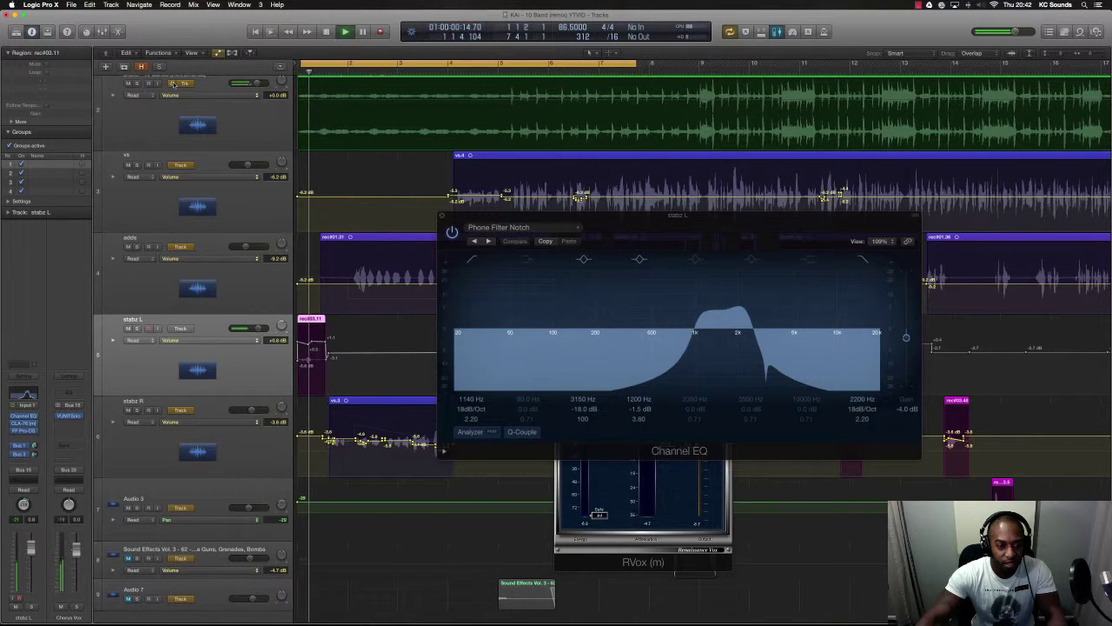
key("a")
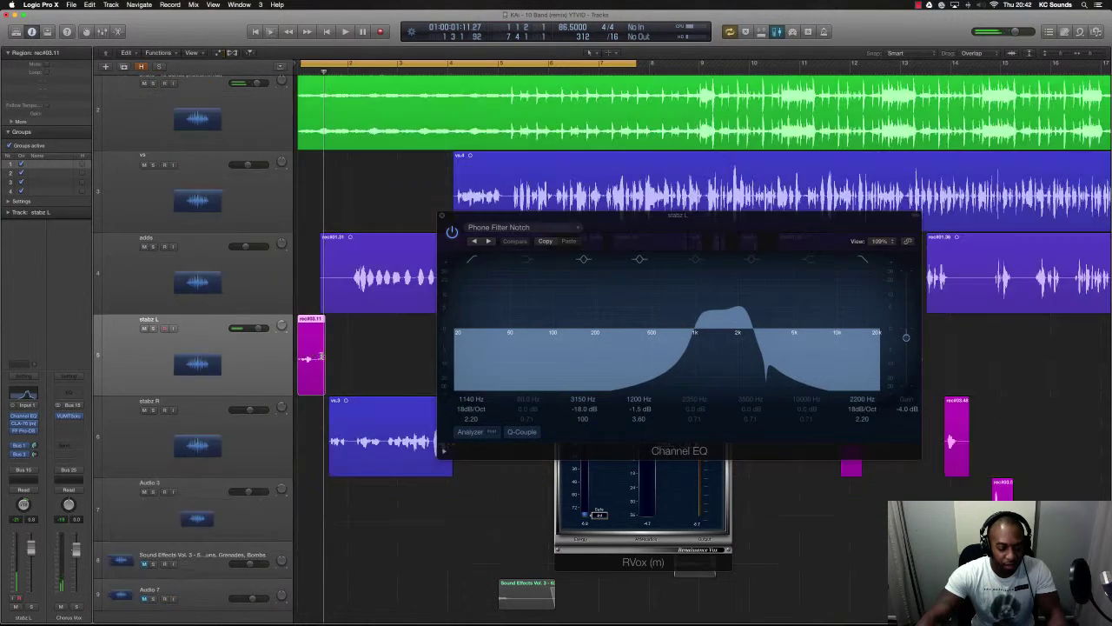
key("a")
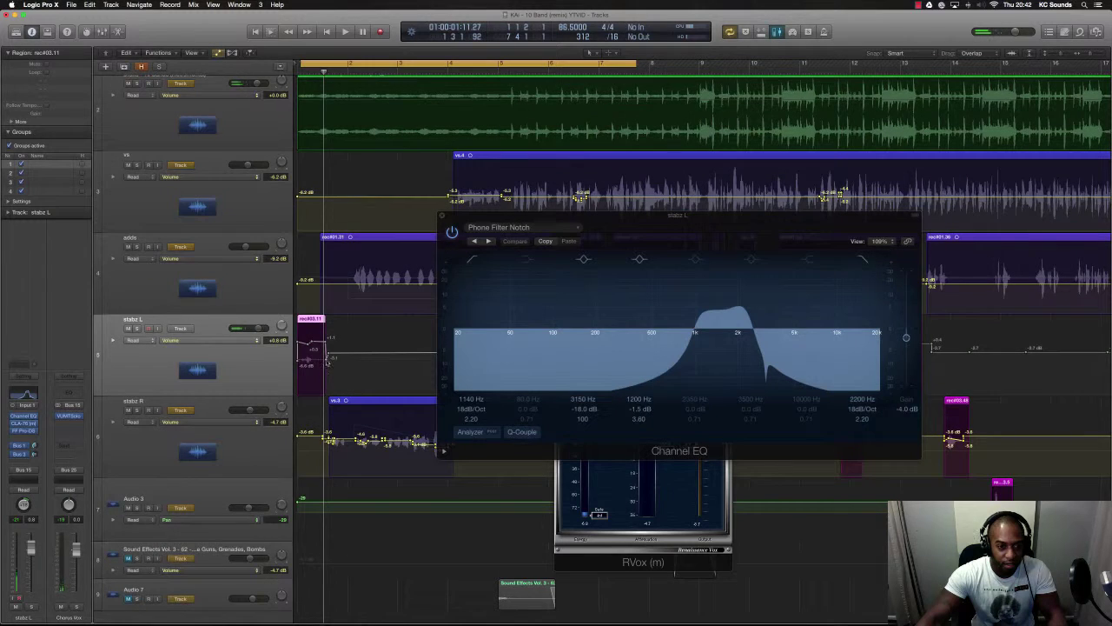
left_click(14, 492)
key("space")
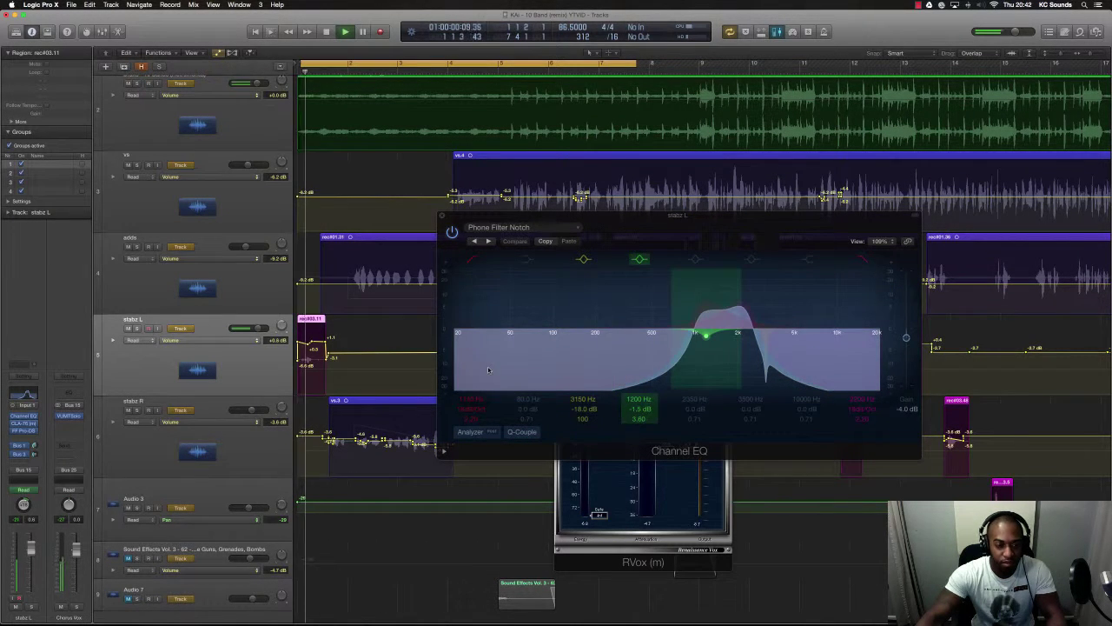
key("space")
key("space")
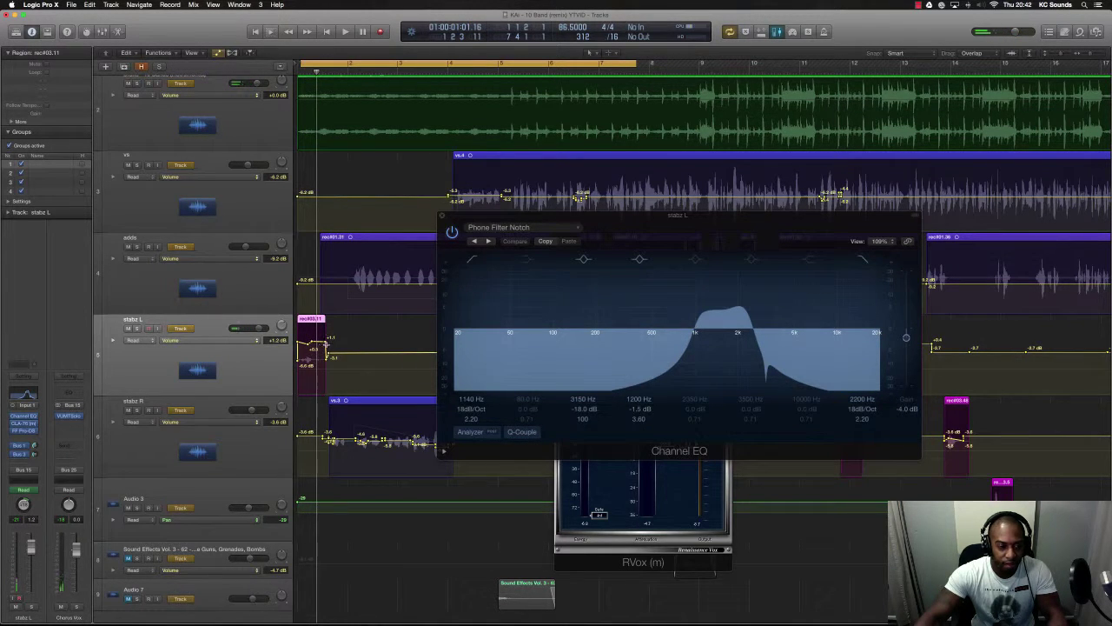
Lower the volume automation over stabz L region rec#03.11 to a peak of about -0.2 dB, play it and close the Channel EQ
left_click_drag(340, 369, 313, 359)
key("space")
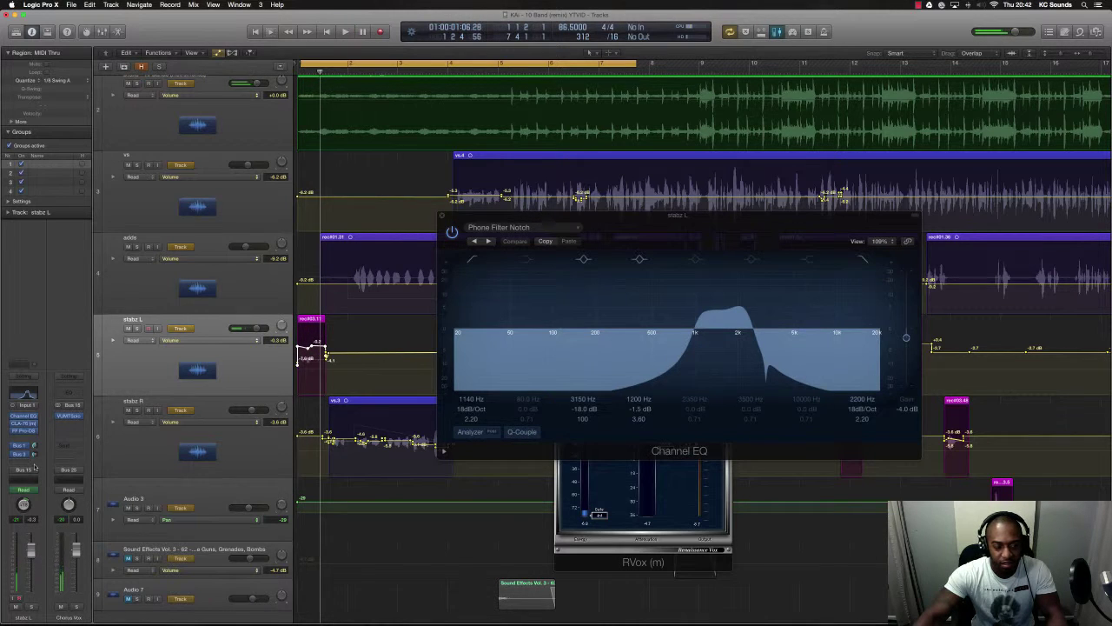
left_click(440, 217)
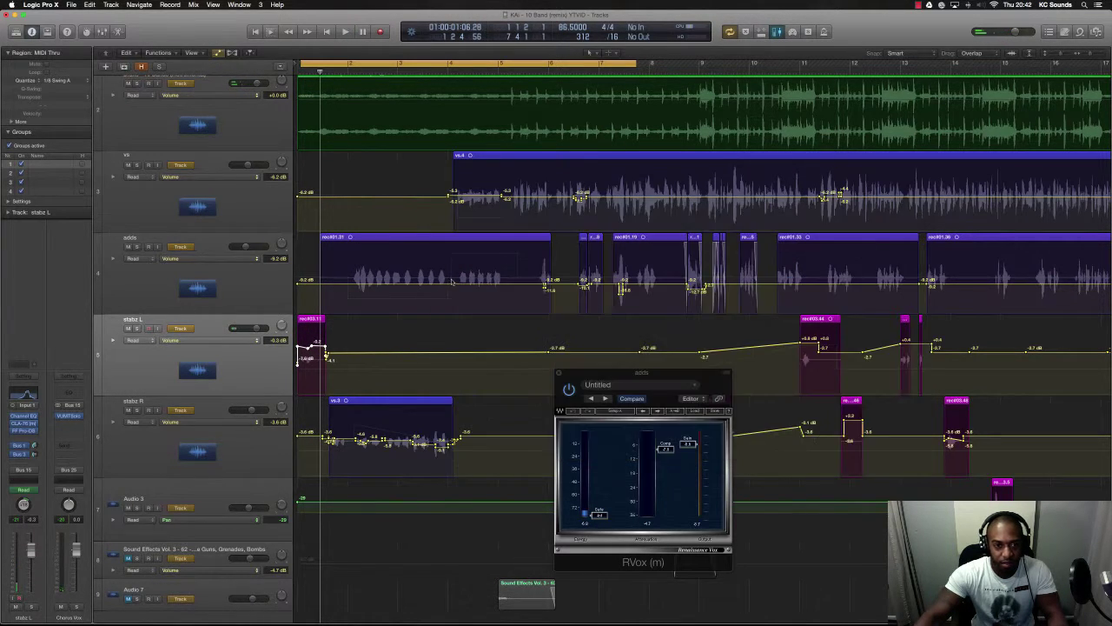
Raise the volume automation points over stabz L region rec#03.11 to a peak of about +0.4 dB
scroll(452, 281, "down", 5)
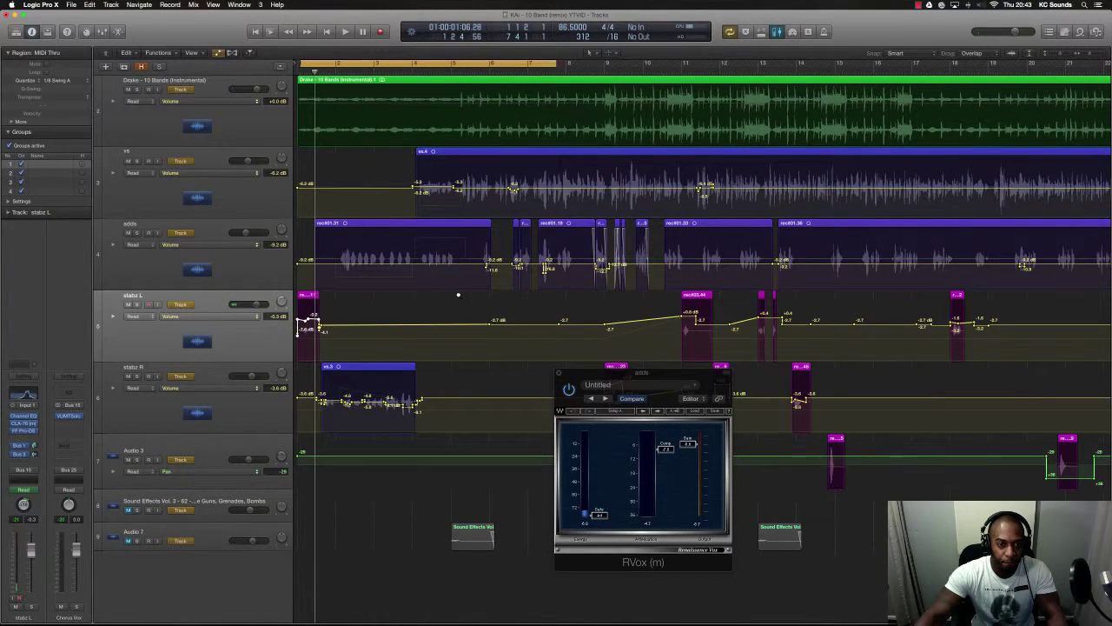
scroll(457, 295, "down", 2)
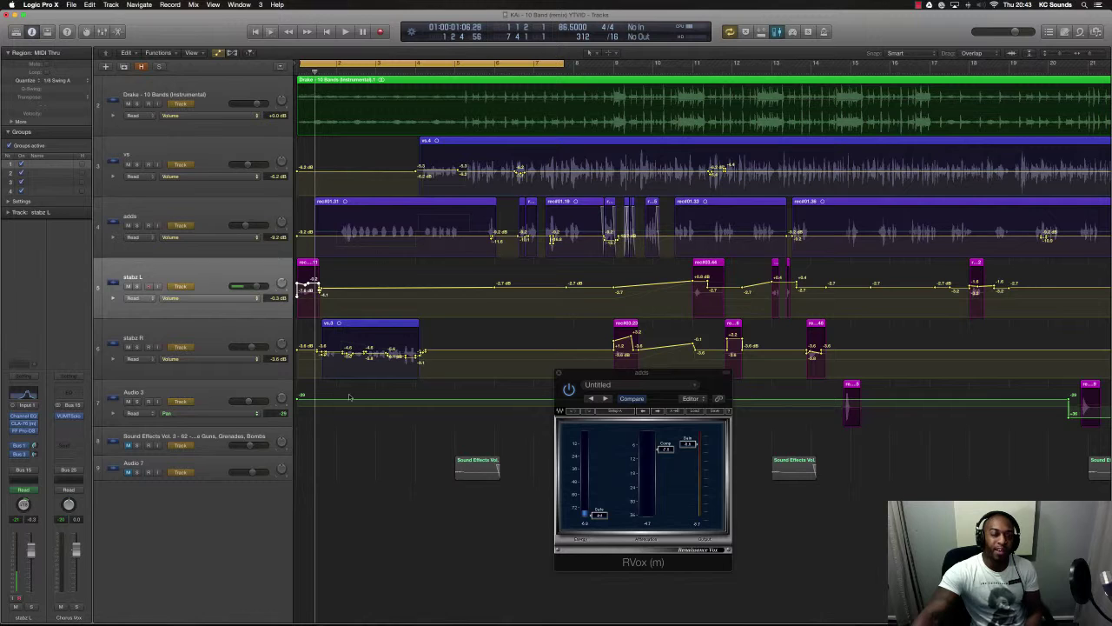
left_click_drag(310, 290, 316, 279)
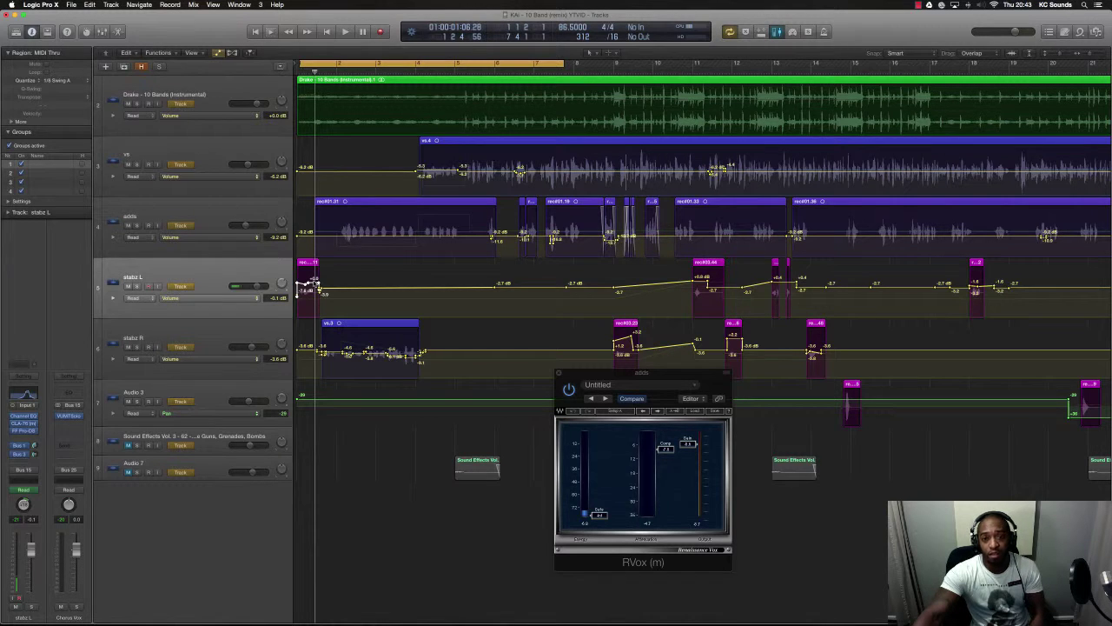
left_click_drag(311, 285, 310, 284)
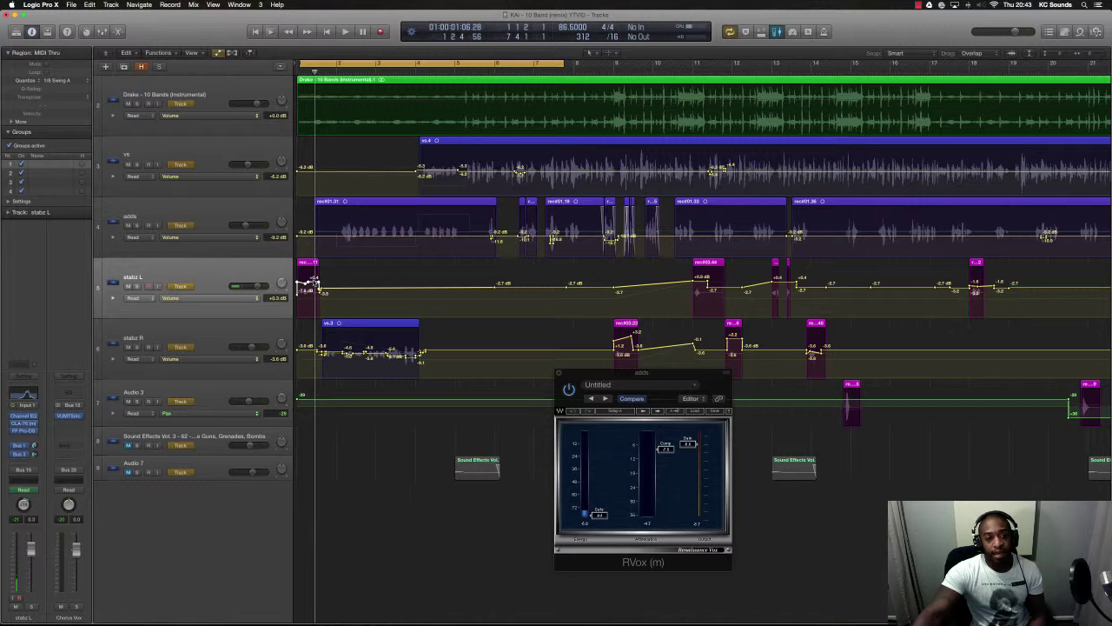
Play the opening bars of the mix and show the Bus 3 reverb channel that stabz L sends to
scroll(331, 288, "up", 5)
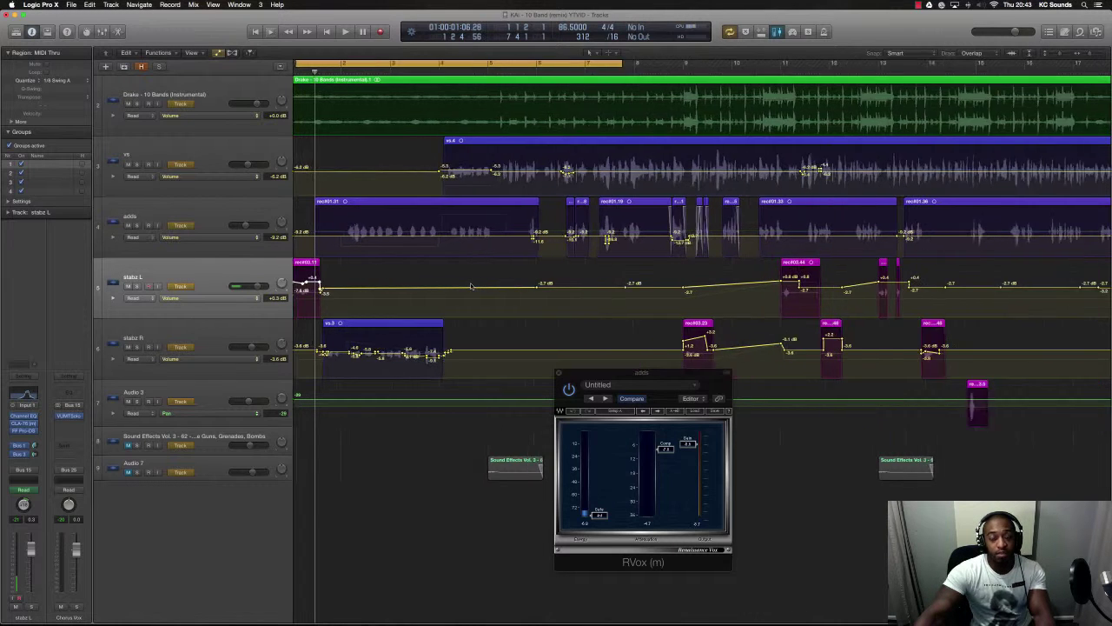
scroll(329, 291, "left", 2)
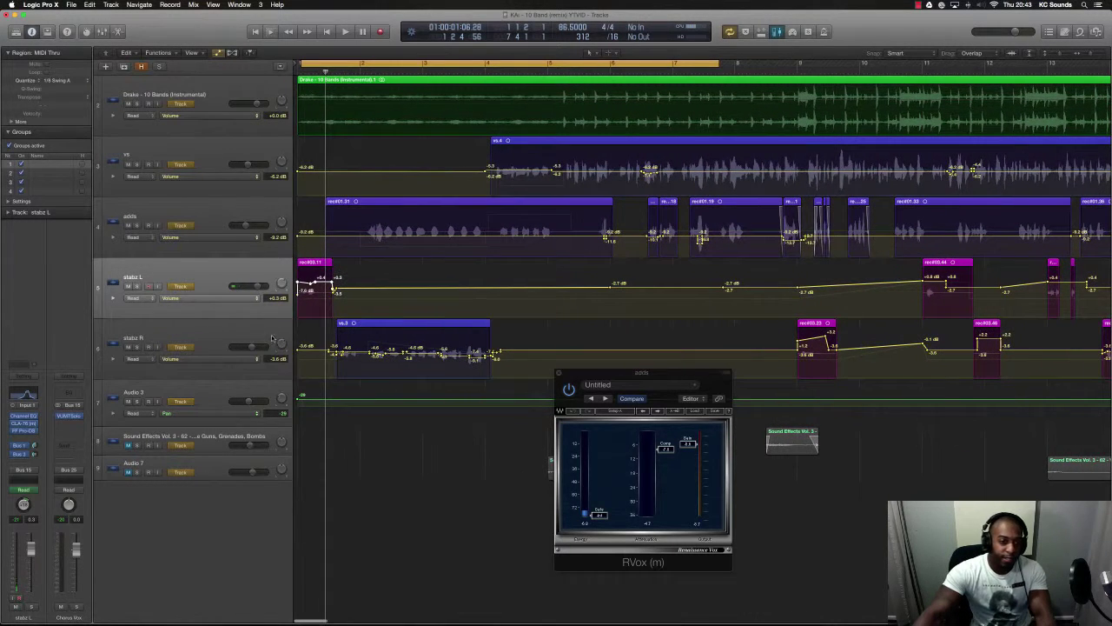
key("space")
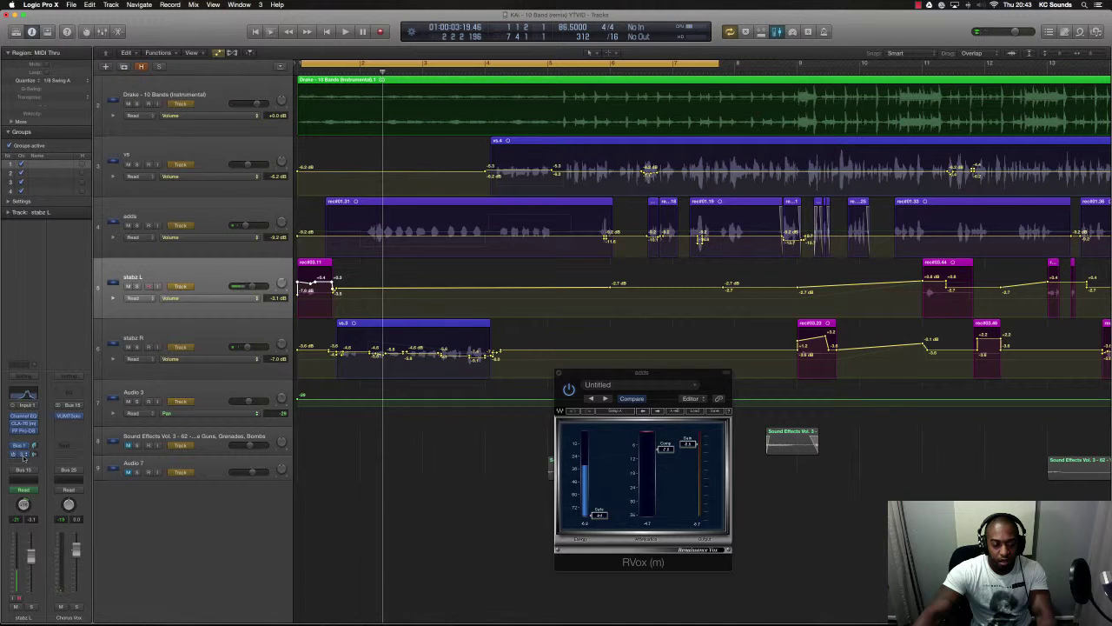
left_click(26, 457)
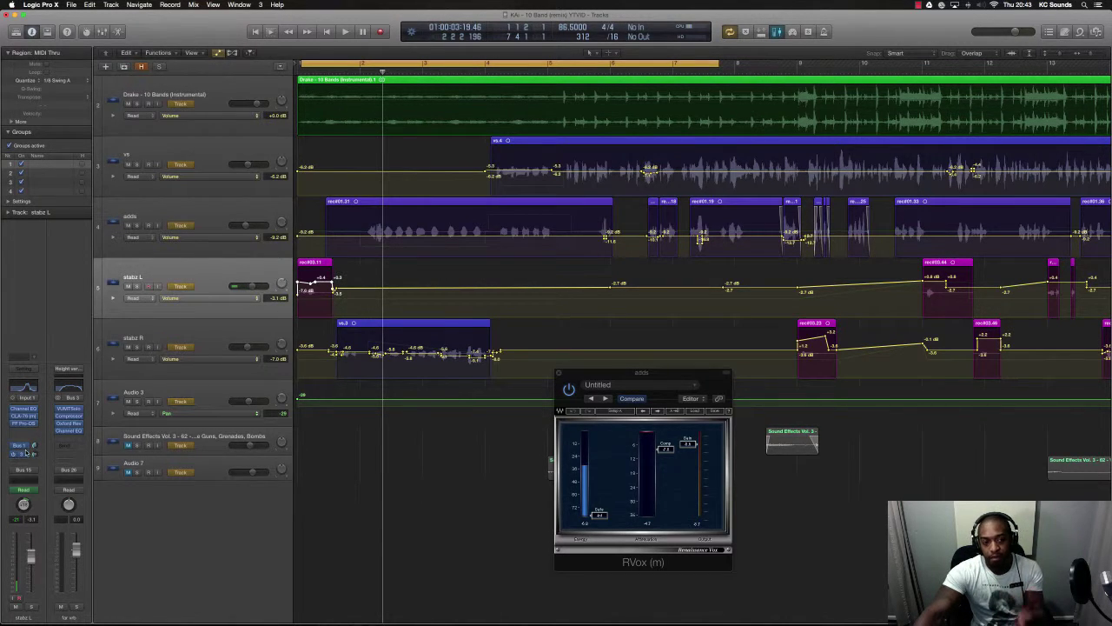
Move the cycle range to run from 8 4 2 to 15 3 1, play that section and close the adds RVox window
scroll(492, 374, "down", 3)
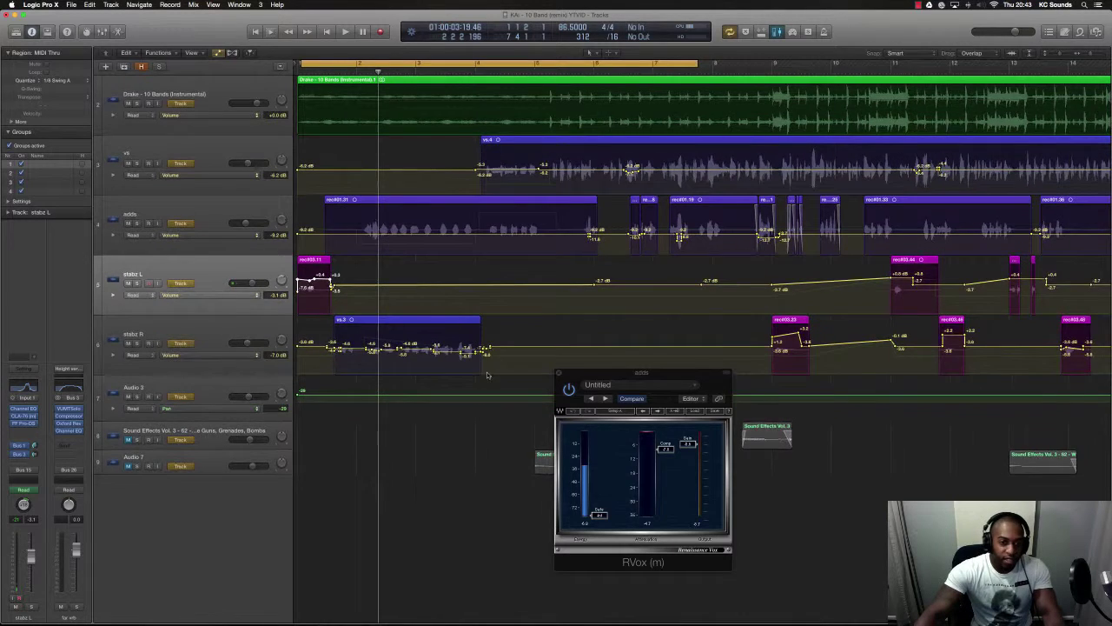
scroll(413, 396, "down", 3)
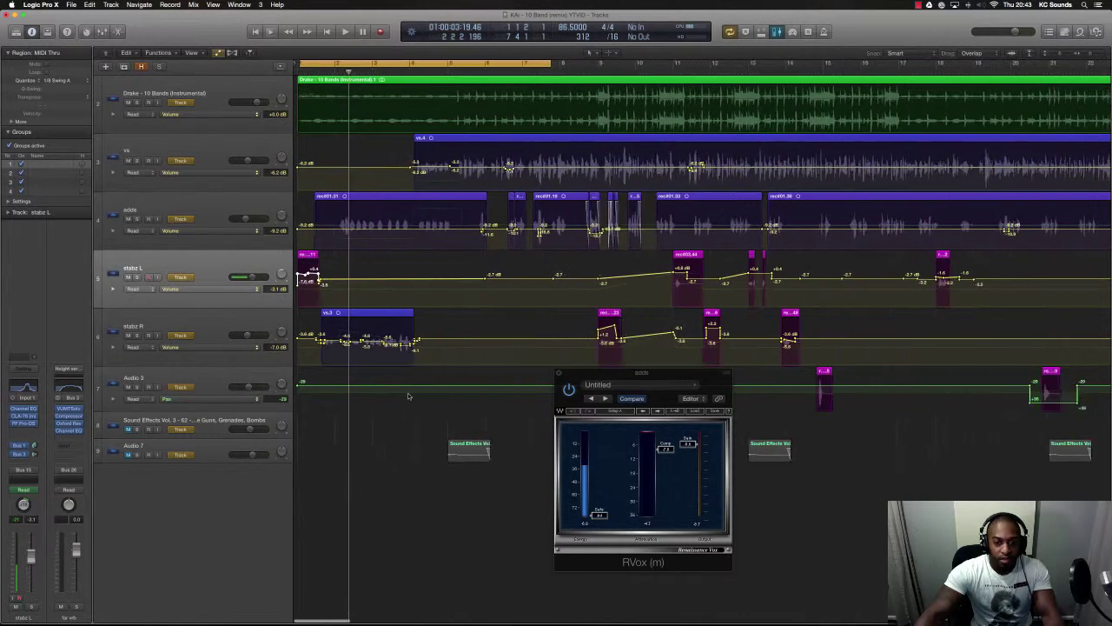
scroll(508, 250, "down", 3)
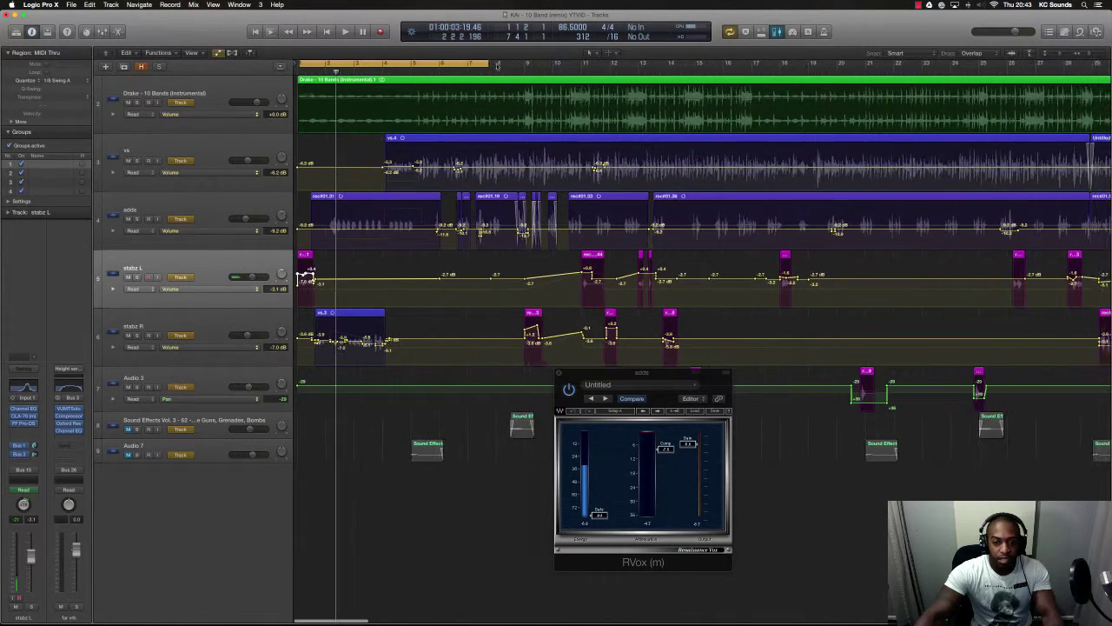
left_click_drag(453, 65, 675, 89)
key("space")
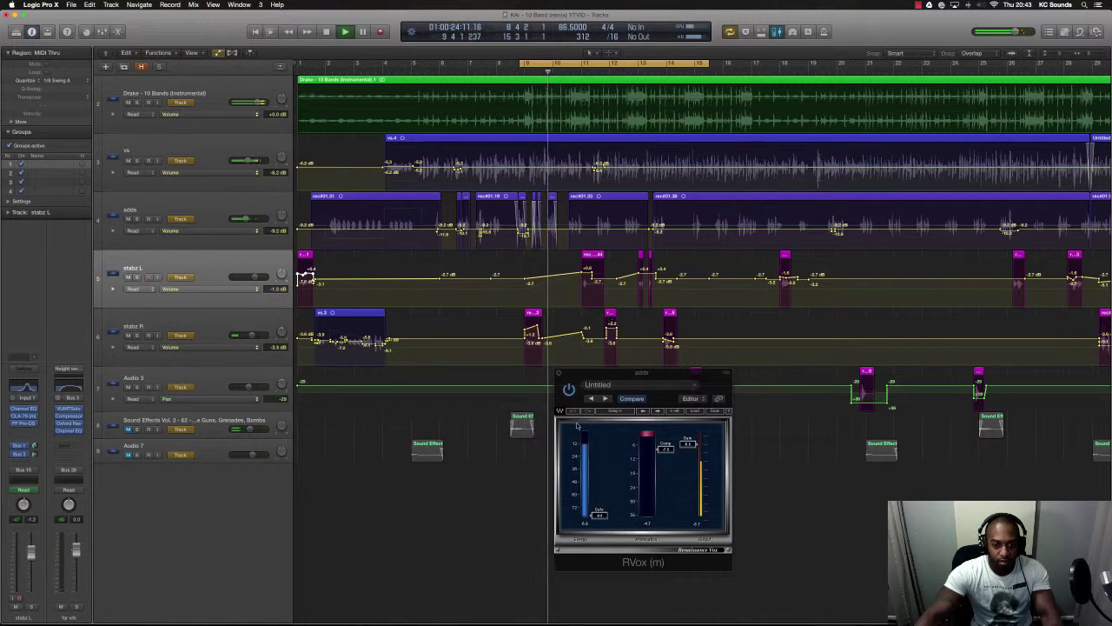
key("space")
left_click(560, 373)
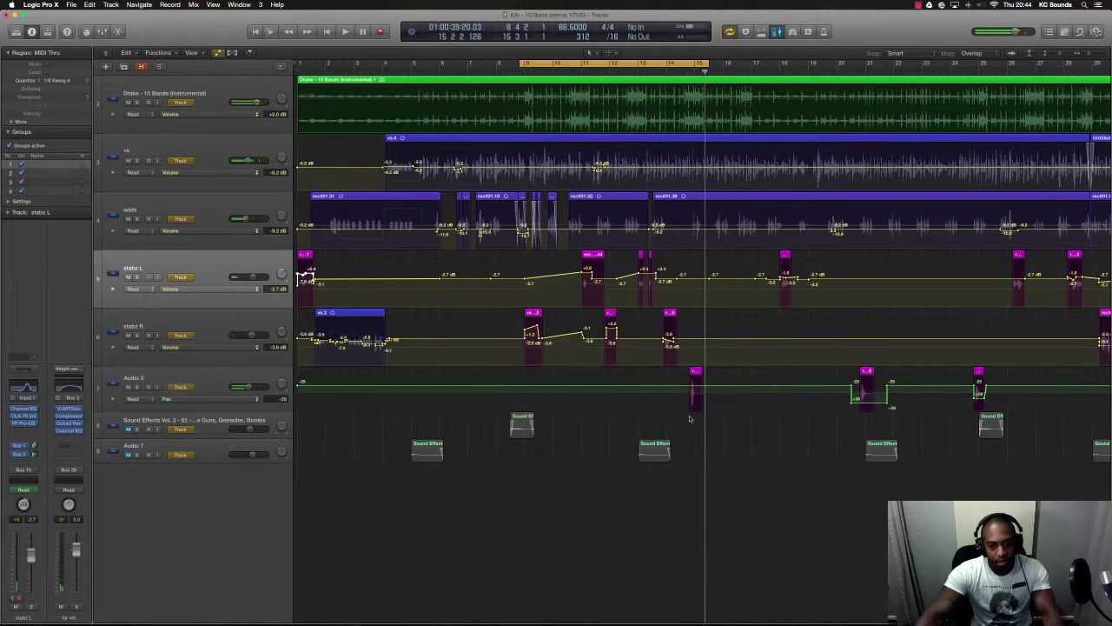
Select region rec#03.5 on Audio 3 and set the cycle range to its length, from 14 4 2 to 15 2 1
key("super+Up")
left_click(217, 371)
key("super+Right")
key("super+Right")
key("super+Right")
key("super+Right")
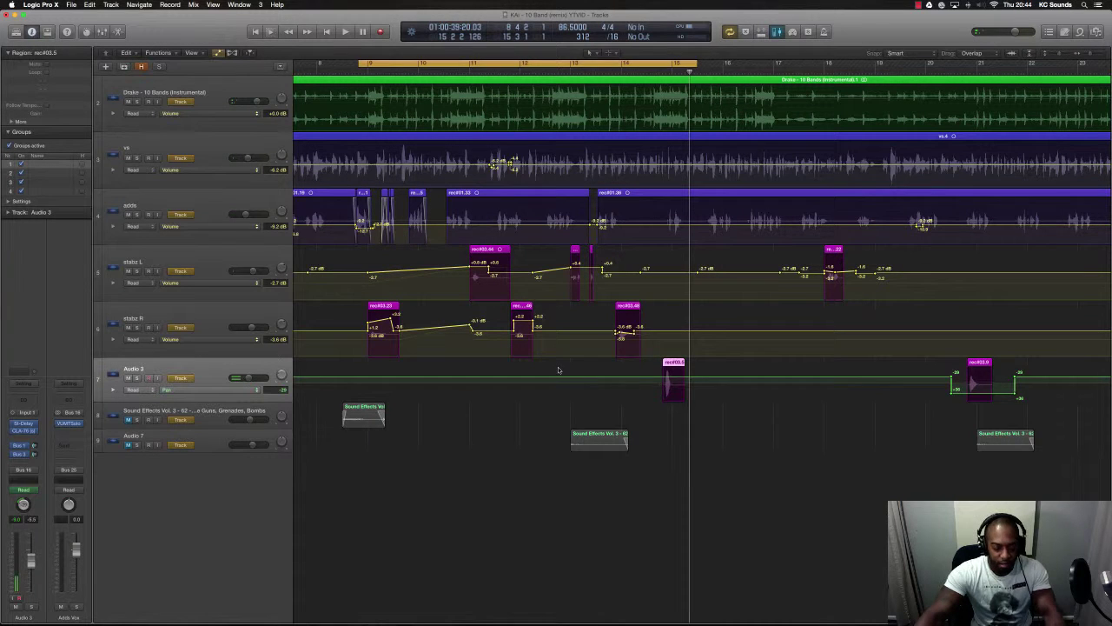
key("super+u")
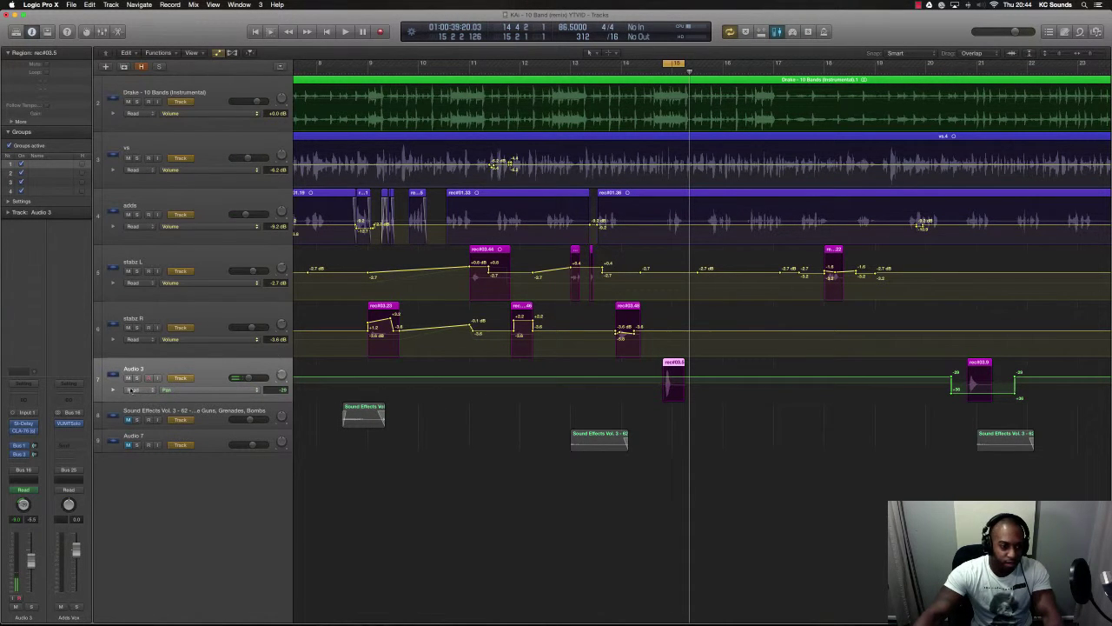
Solo Audio 3, play its region rec#03.5 and show the Bus 1 reverb channel it sends to
left_click(137, 379)
key("super+Right")
key("super+Right")
key("super+Right")
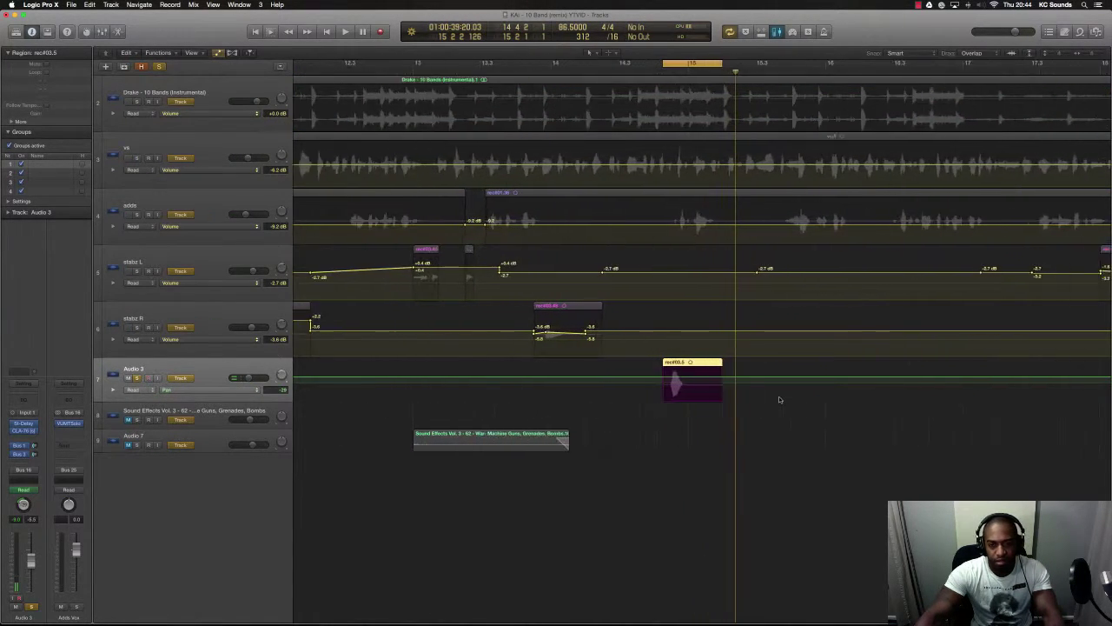
key("super+Right")
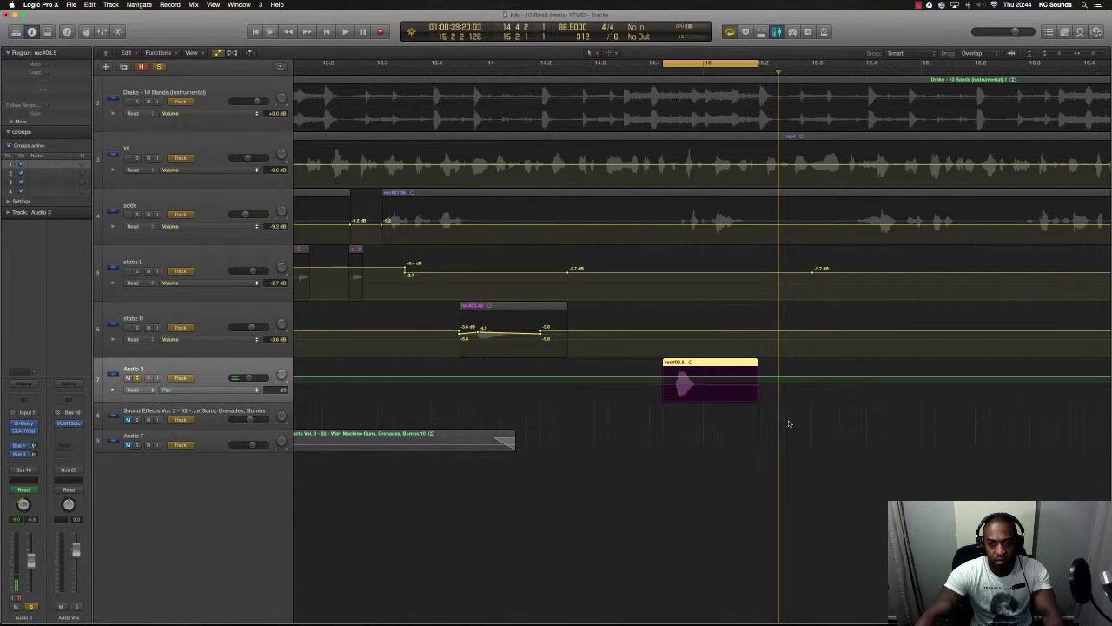
key("super+Down")
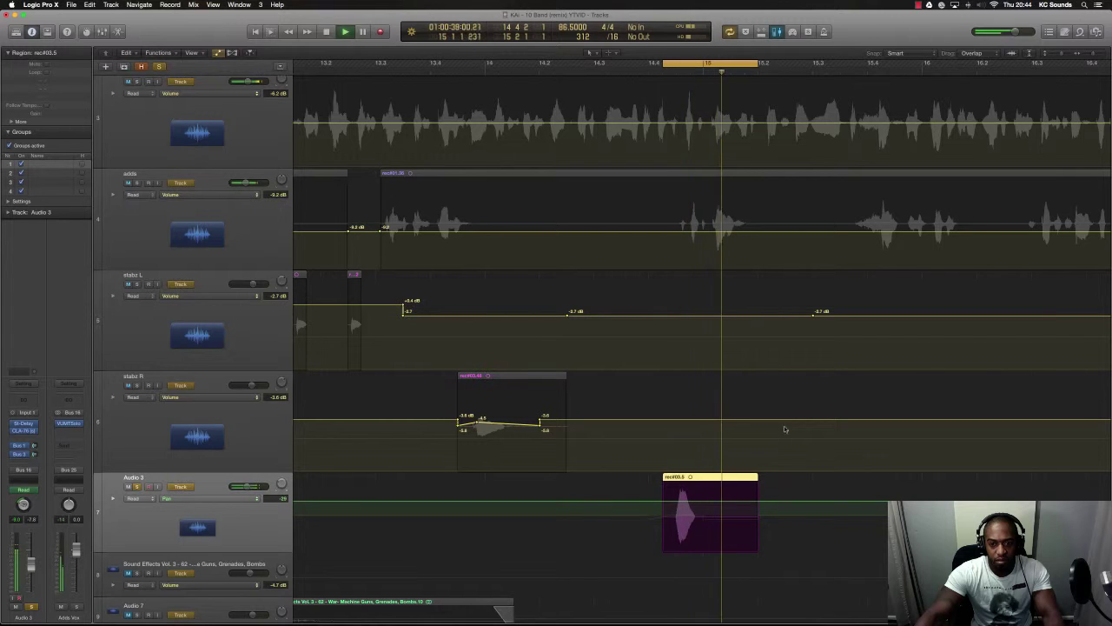
key("space")
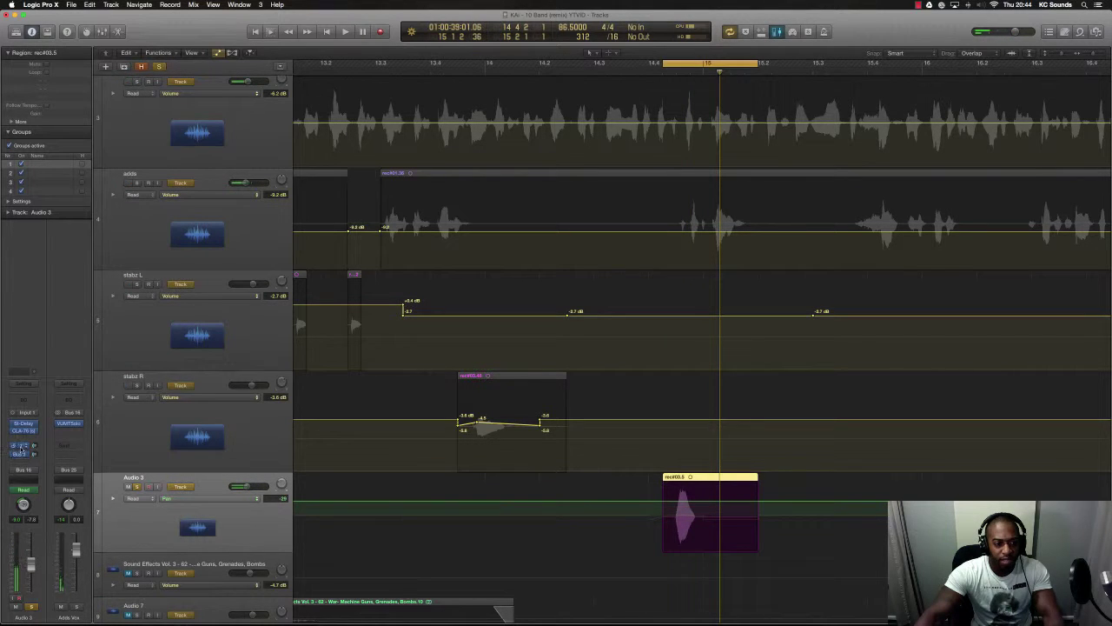
left_click(22, 445)
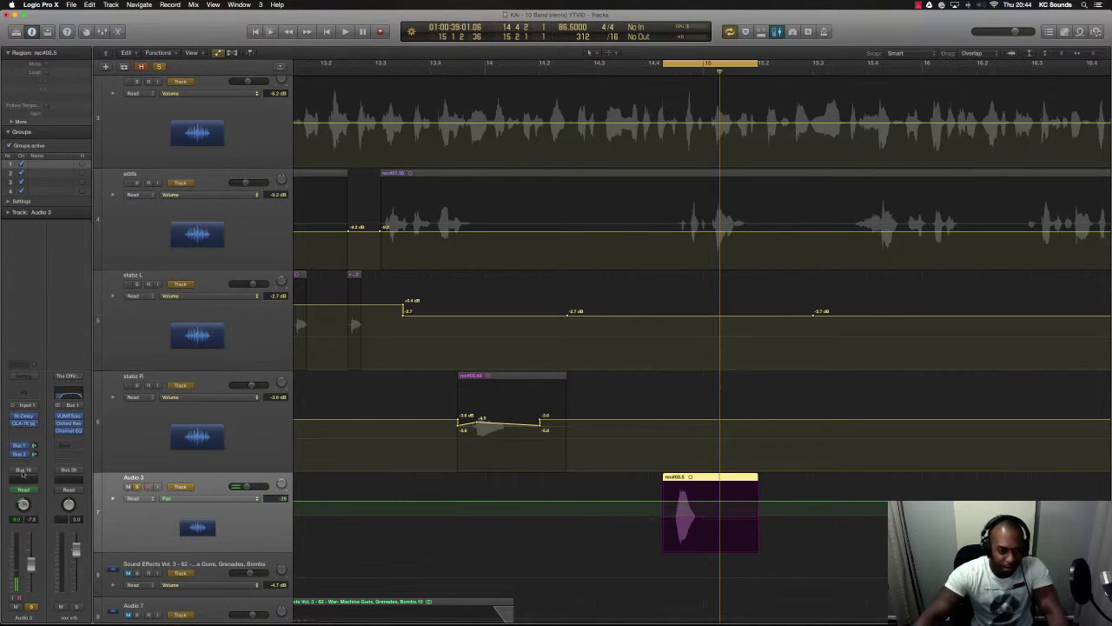
Add a Channel EQ to Audio 3 with the high shelf at 2250 Hz and -8.5 dB, placing its window over the arrangement
left_click(28, 392)
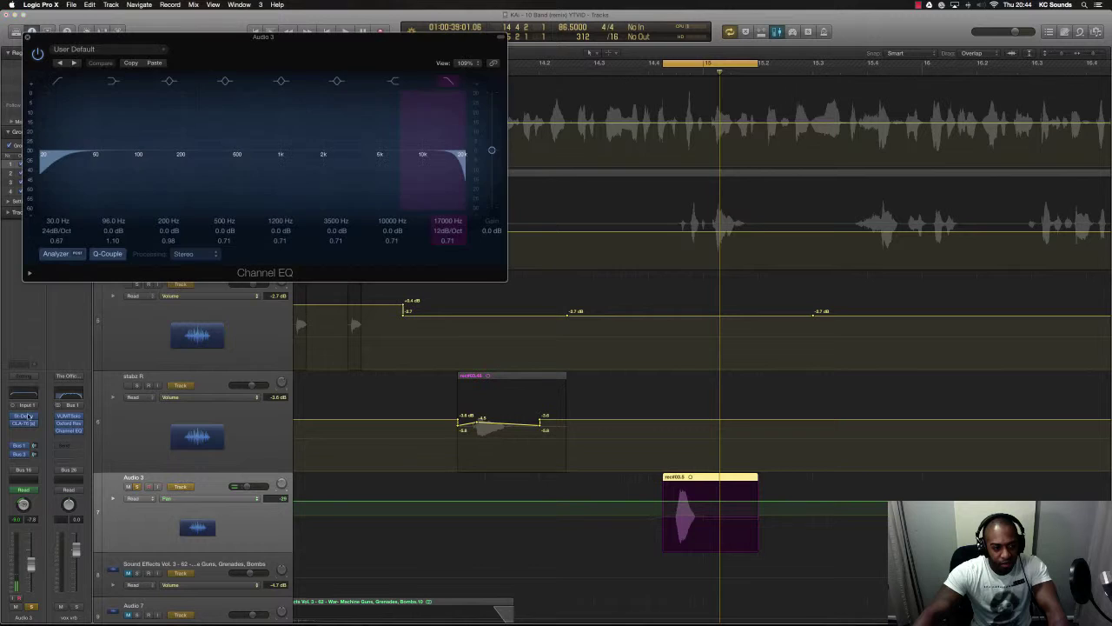
left_click_drag(423, 154, 337, 159)
key("space")
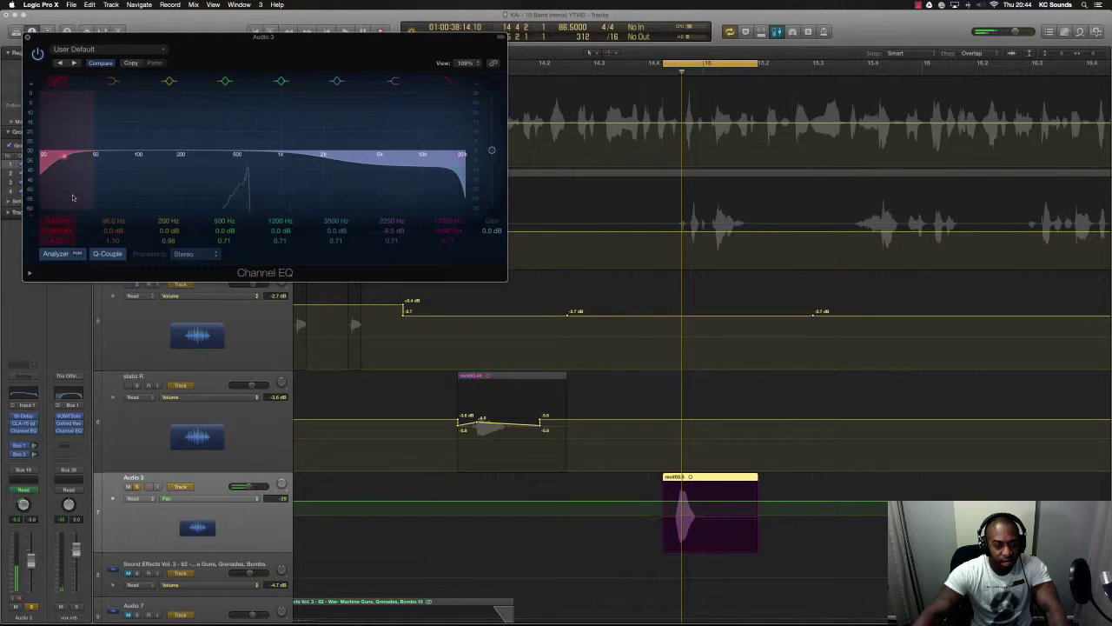
left_click_drag(202, 37, 555, 192)
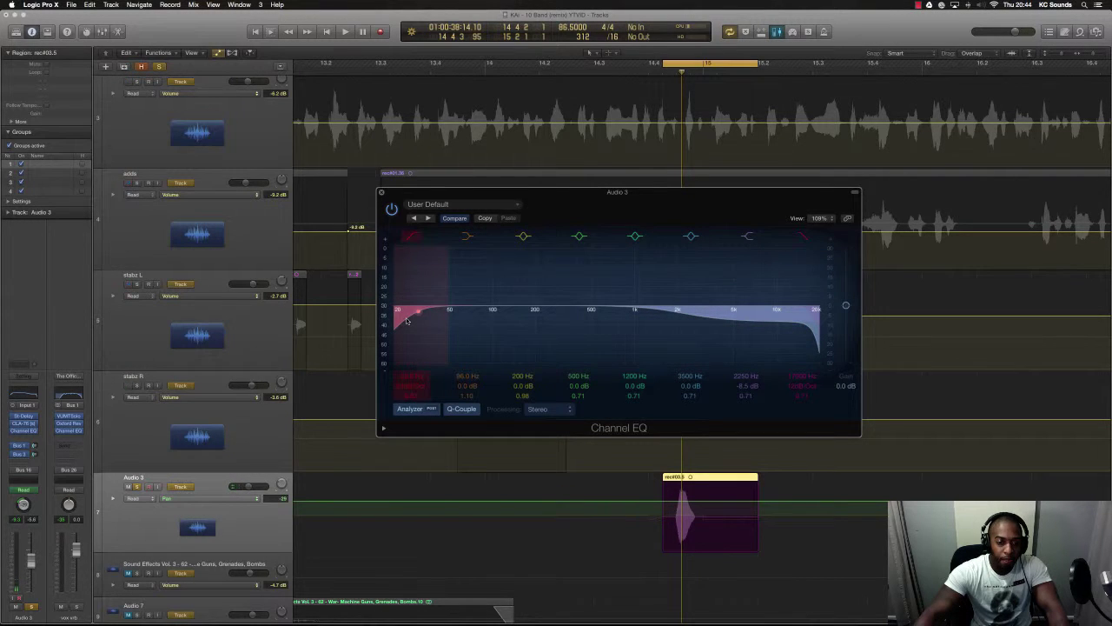
Raise the low-cut frequency of Audio 3's Channel EQ to between 100 and 200 Hz and close the EQ window
key("space")
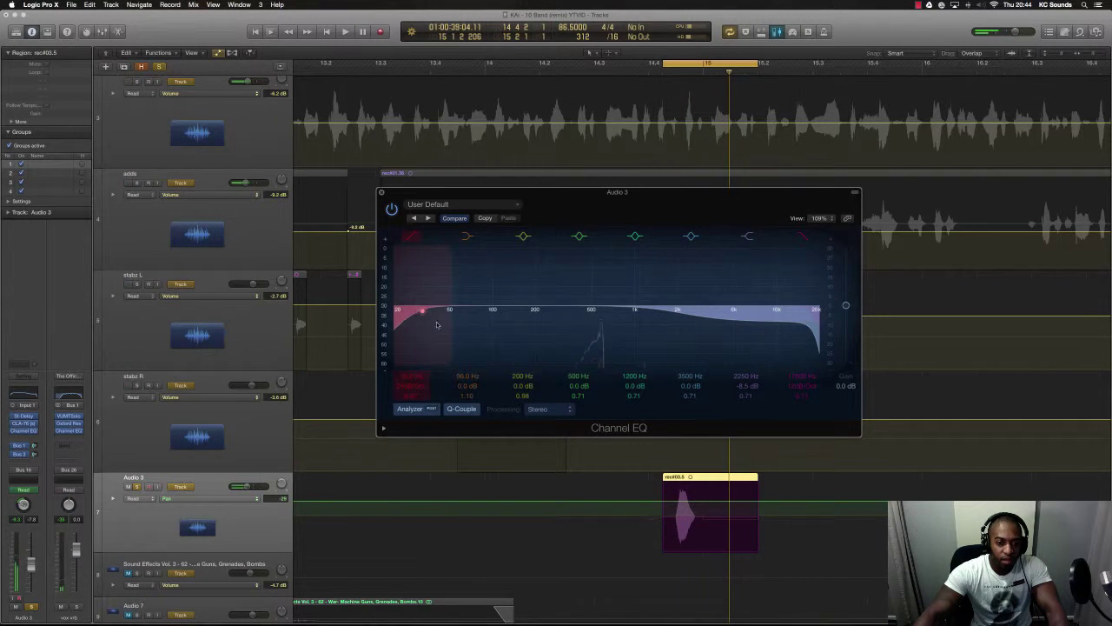
left_click_drag(437, 325, 502, 324)
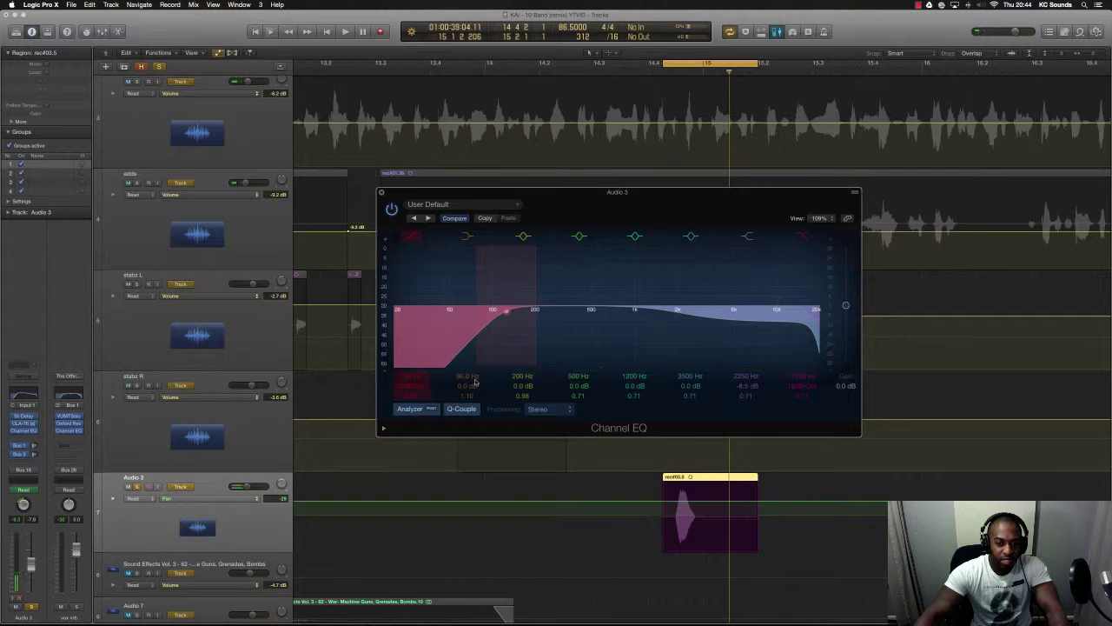
left_click(381, 194)
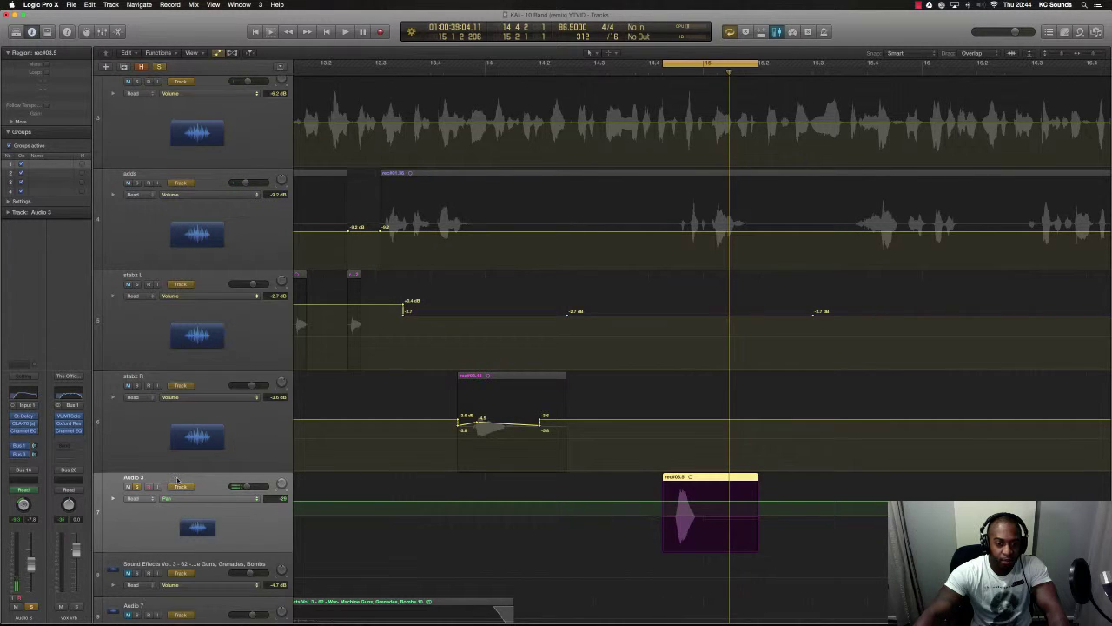
Show Audio 3's Stereo Delay over the arrangement, examine its low-cut and high-cut range, and close it
left_click(26, 416)
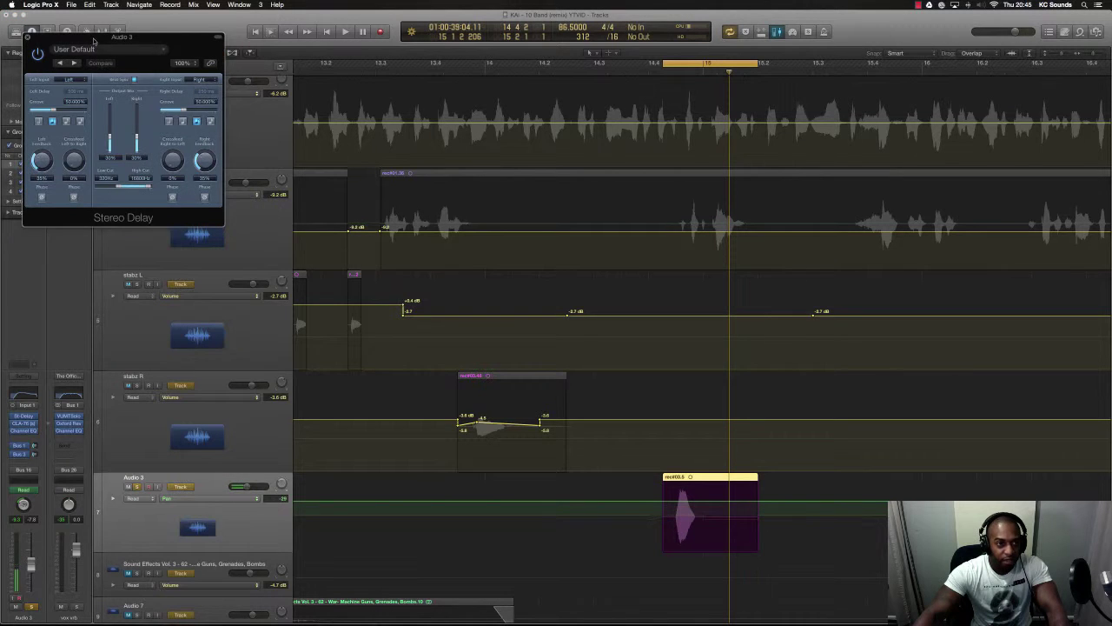
left_click_drag(94, 40, 650, 302)
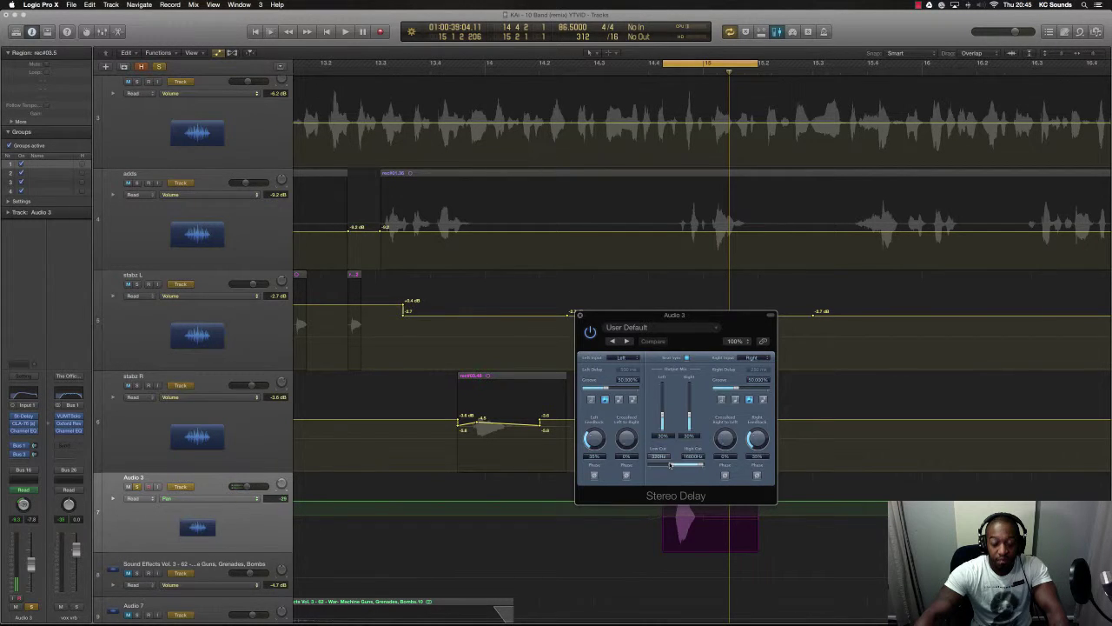
left_click_drag(674, 467, 701, 467)
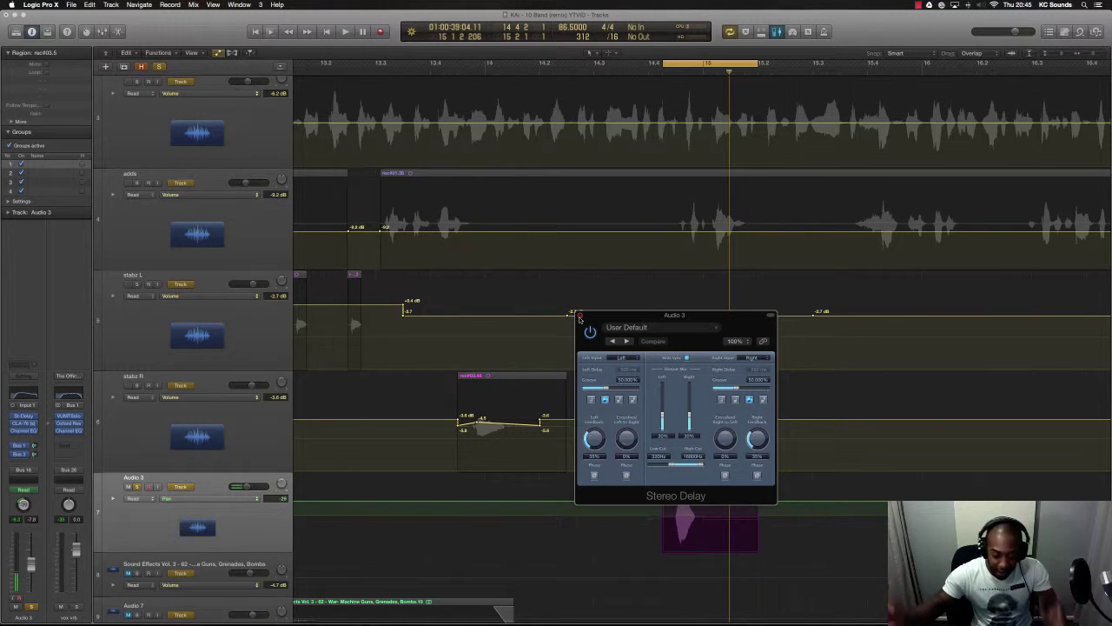
left_click(579, 317)
Play Audio 3's section while fine-tuning the right output mix of its Stereo Delay, and close the delay window
key("space")
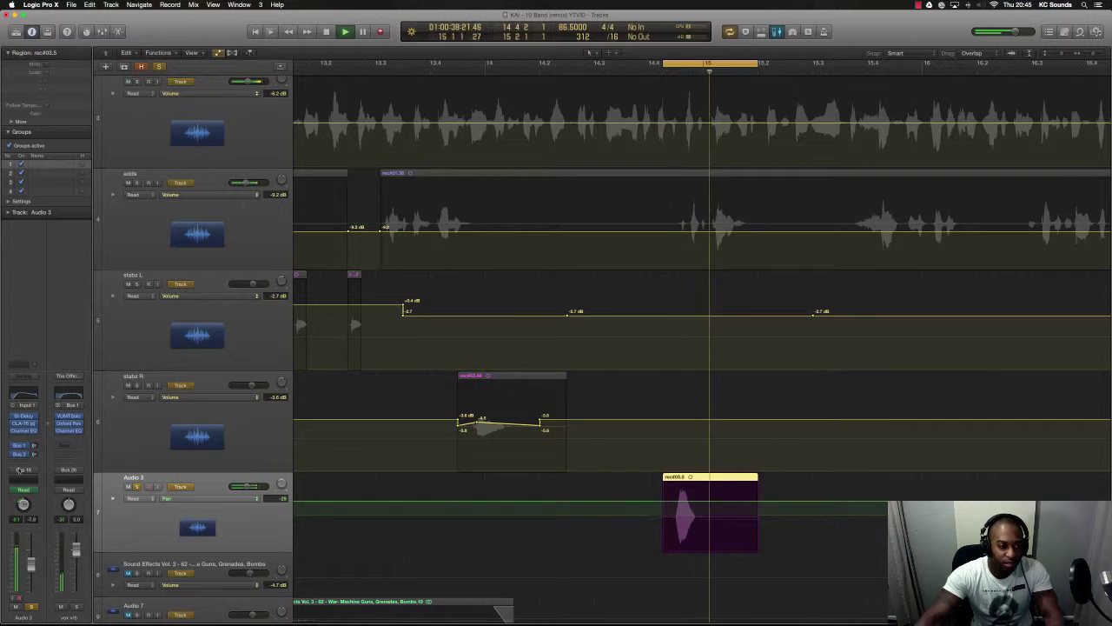
left_click(27, 421)
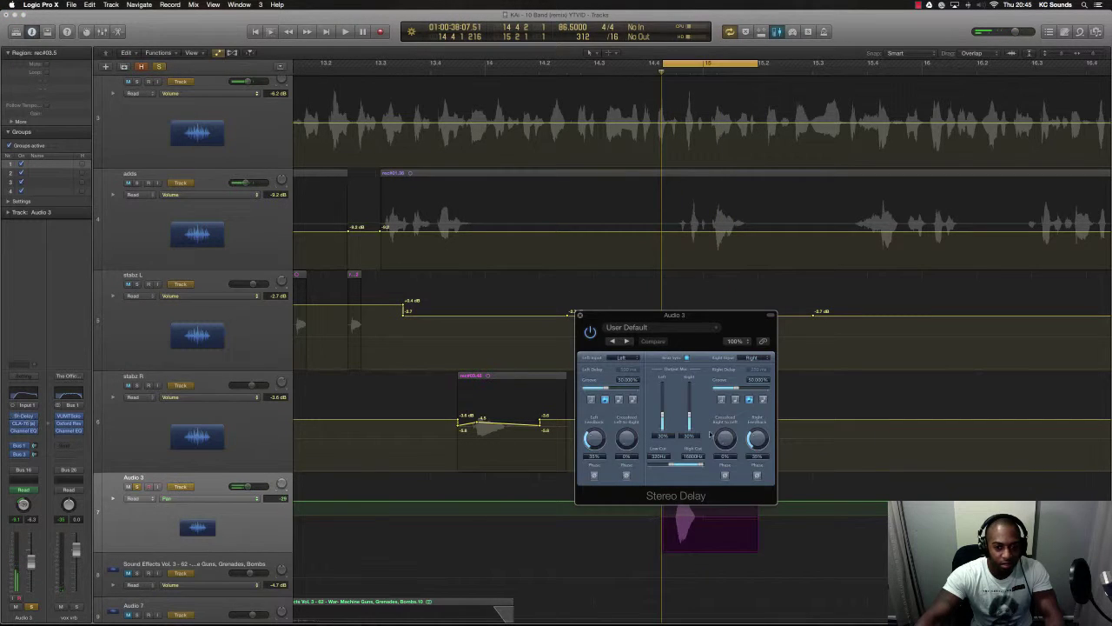
left_click_drag(691, 414, 694, 406)
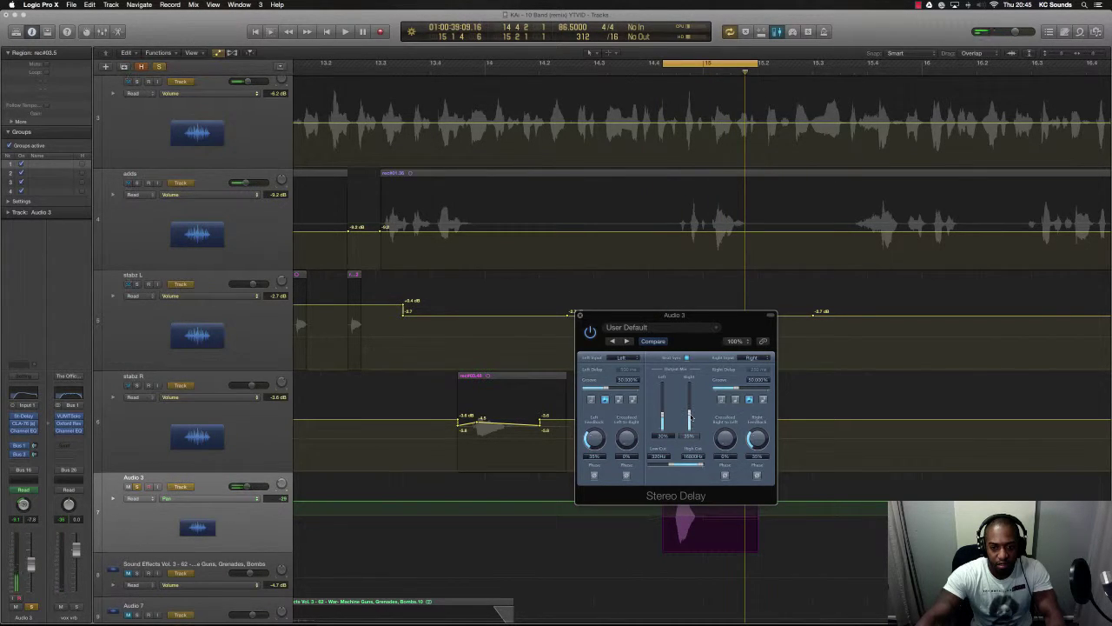
left_click(579, 314)
Extend the end of the cycle range to 39 4 1 and take Audio 3 out of solo
scroll(660, 391, "down", 5)
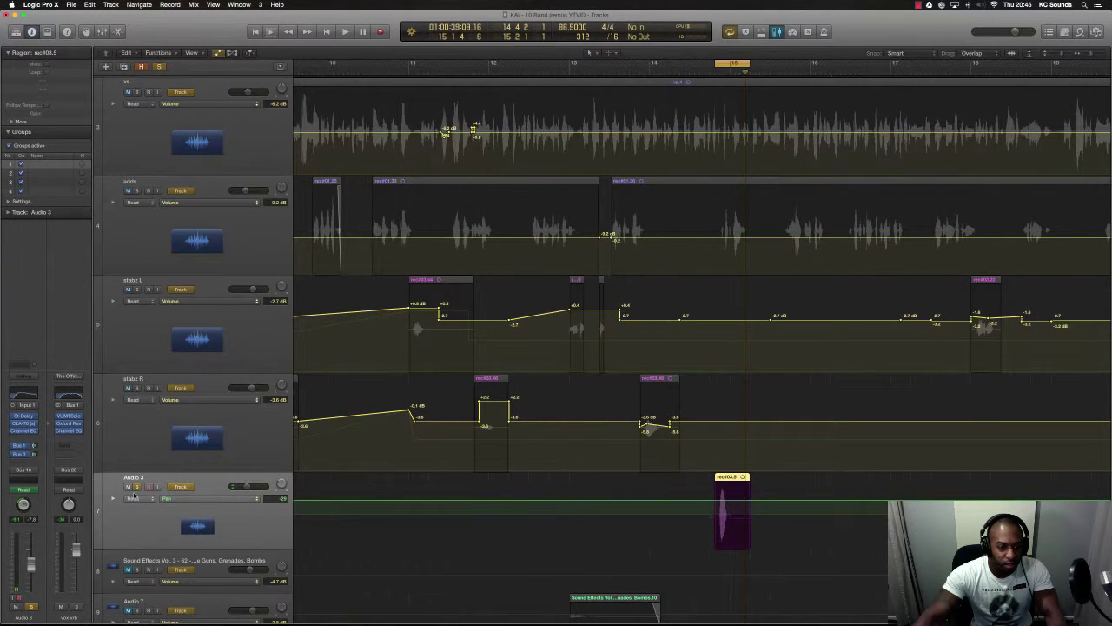
scroll(574, 501, "down", 6)
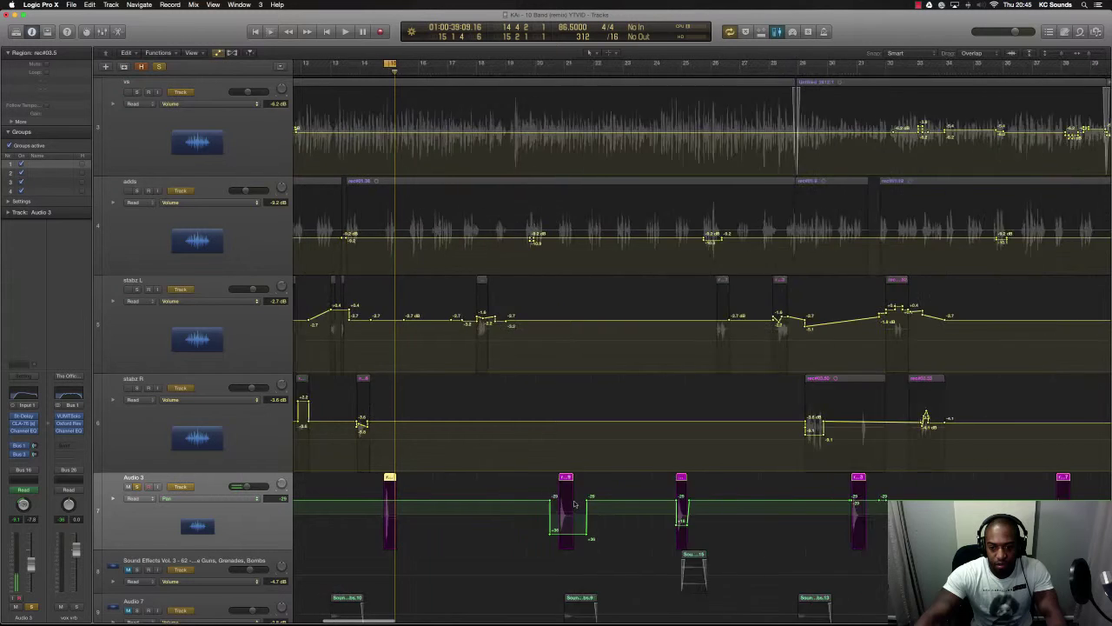
scroll(574, 501, "down", 5)
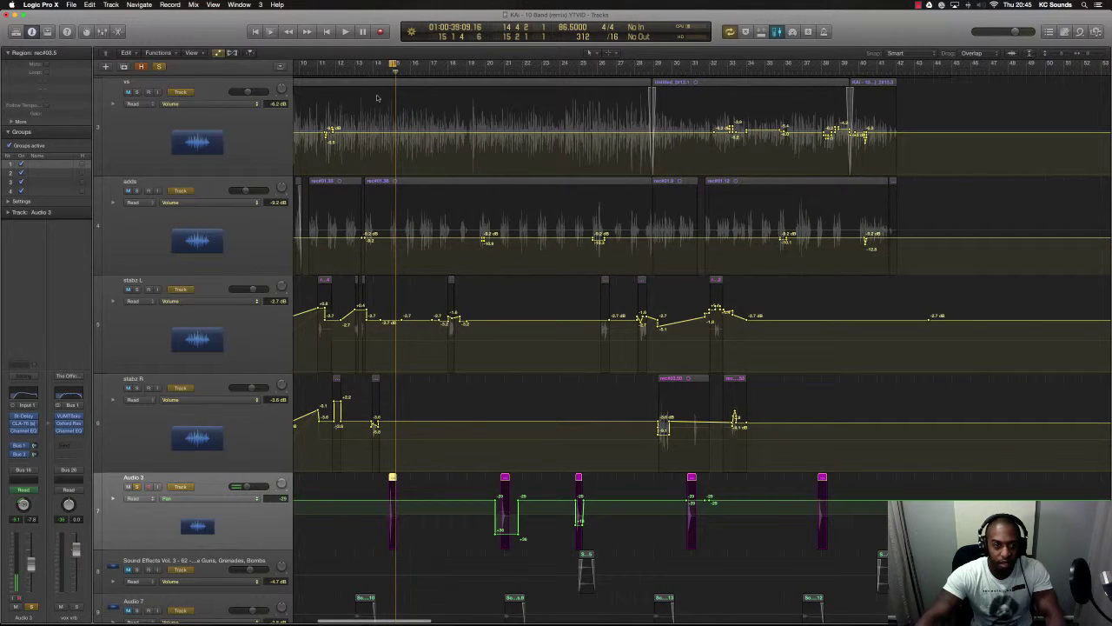
left_click_drag(395, 62, 854, 265)
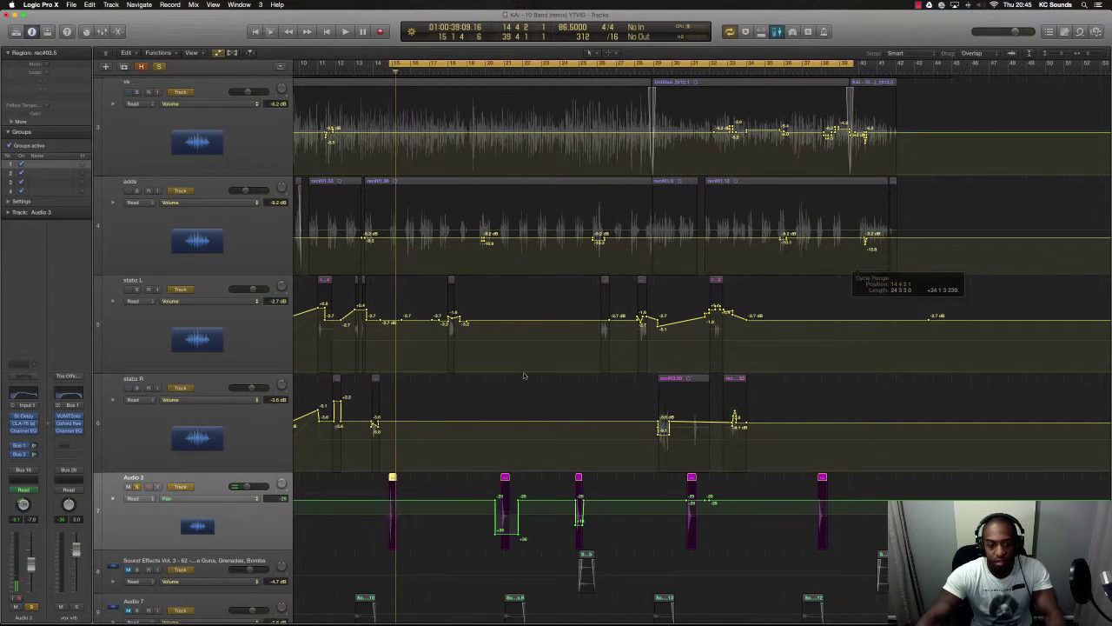
left_click(136, 487)
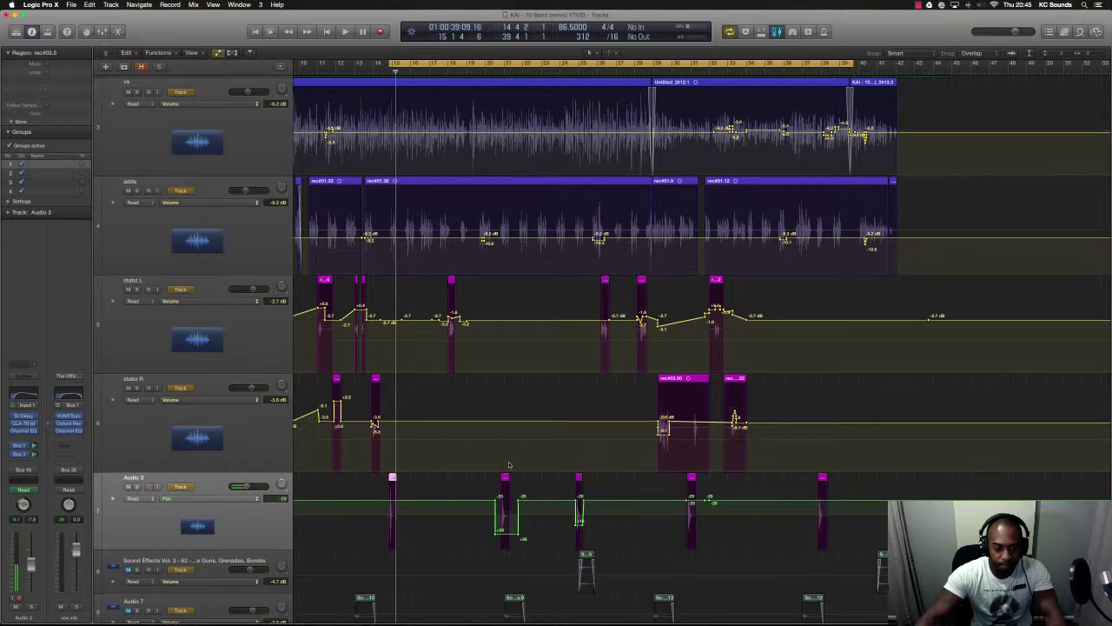
Narrow the cycle range to run from 29 1 1 to 34 1 1
scroll(510, 464, "down", 4)
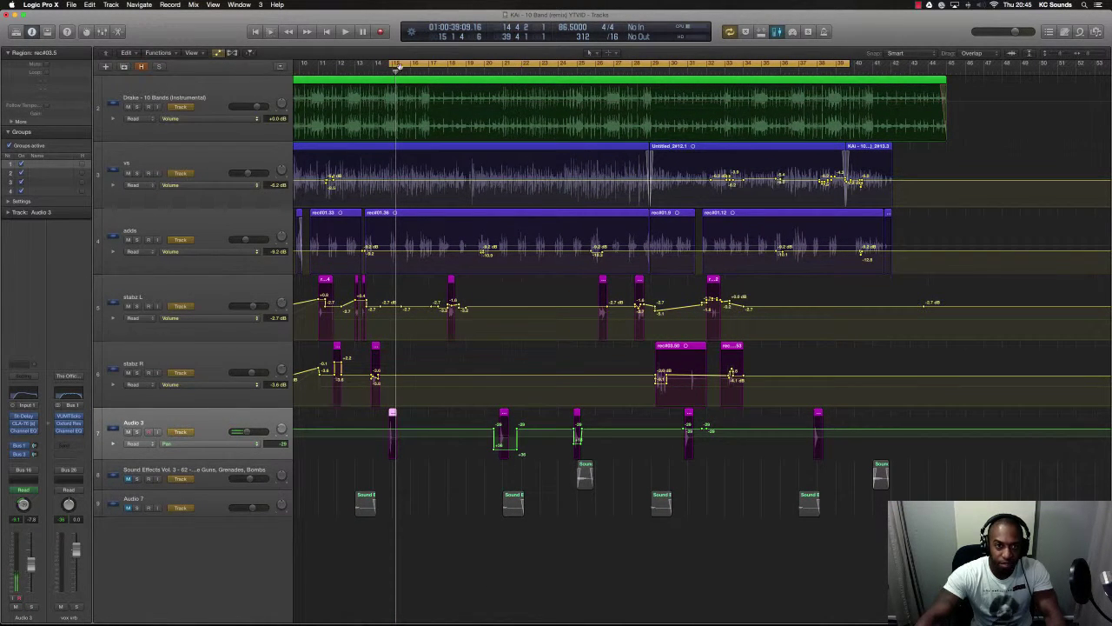
left_click_drag(396, 68, 650, 150)
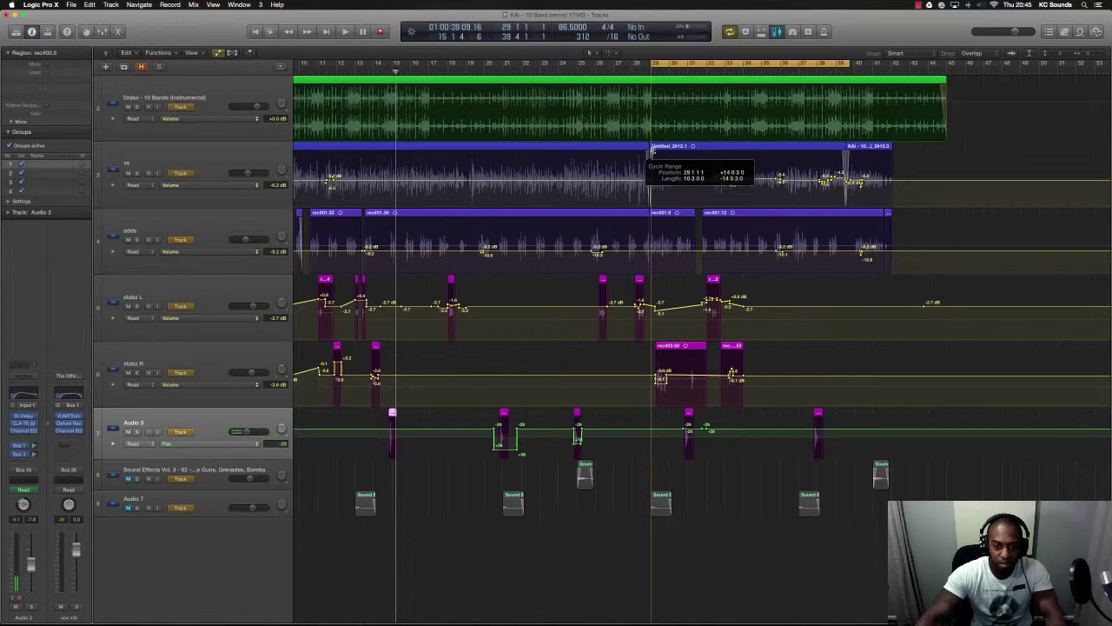
key("super+Right")
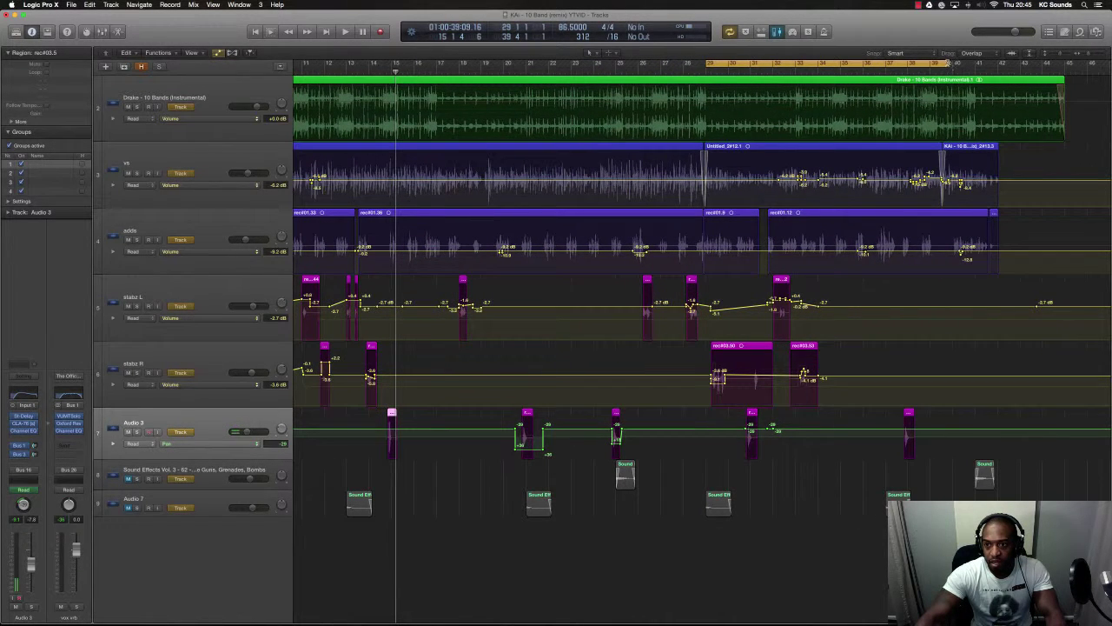
left_click_drag(947, 63, 816, 167)
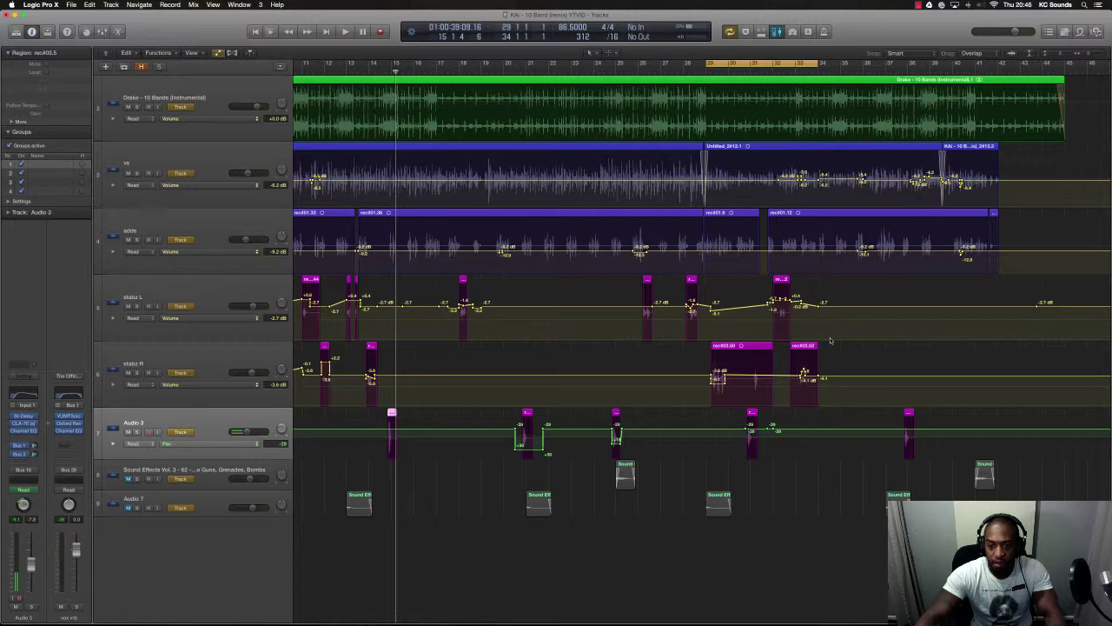
Expand the cycle range to run from 5 1 1 to 41 1 1
key("super+Up")
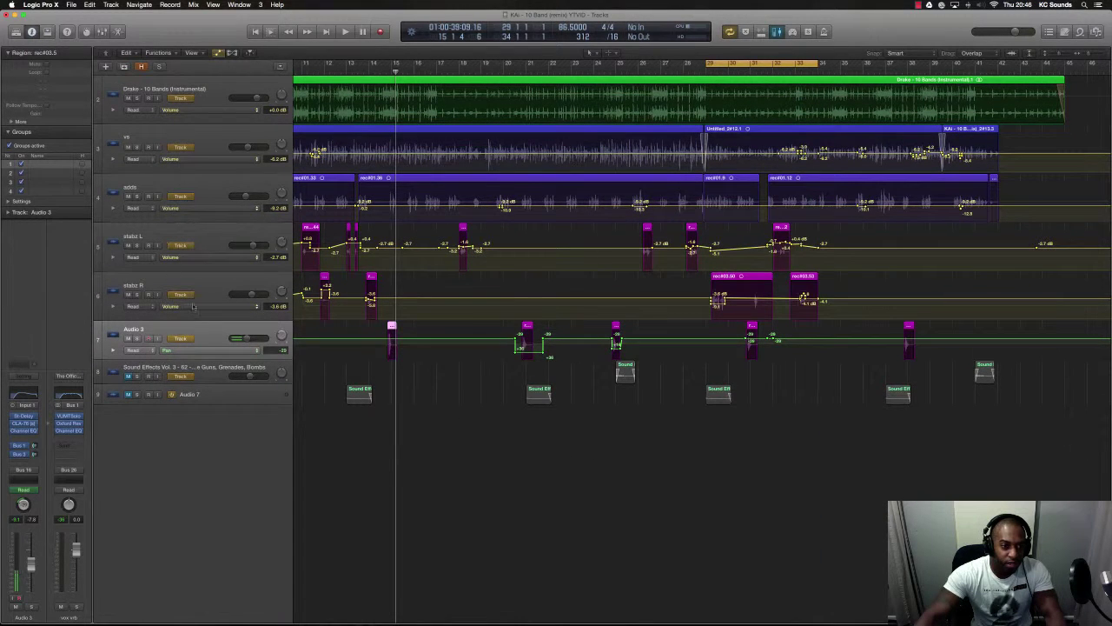
key("super+Down")
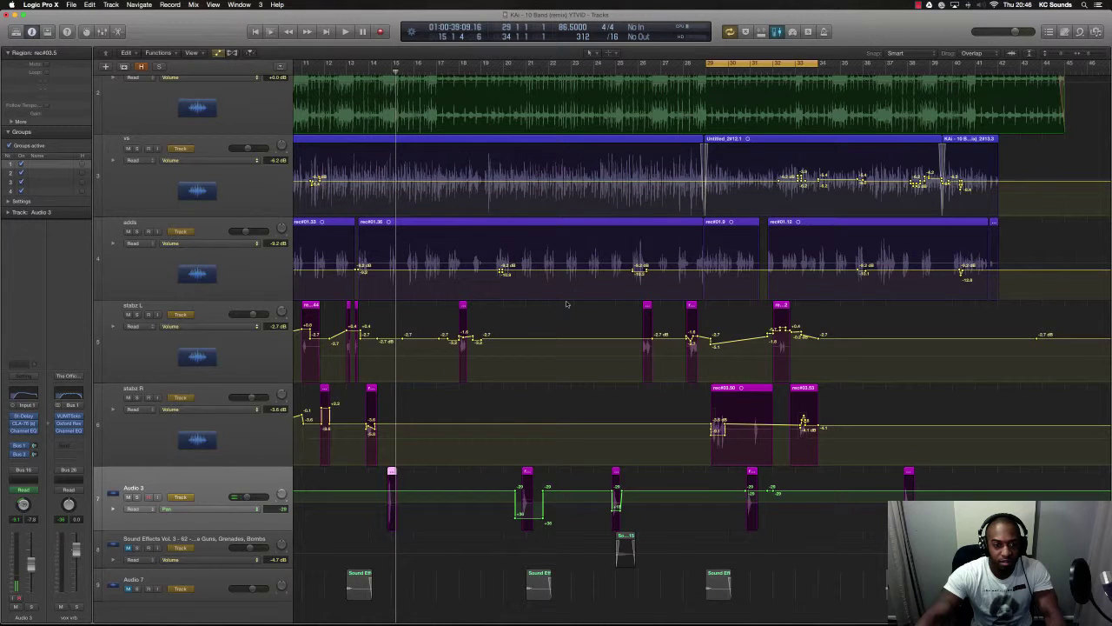
key("super+Left")
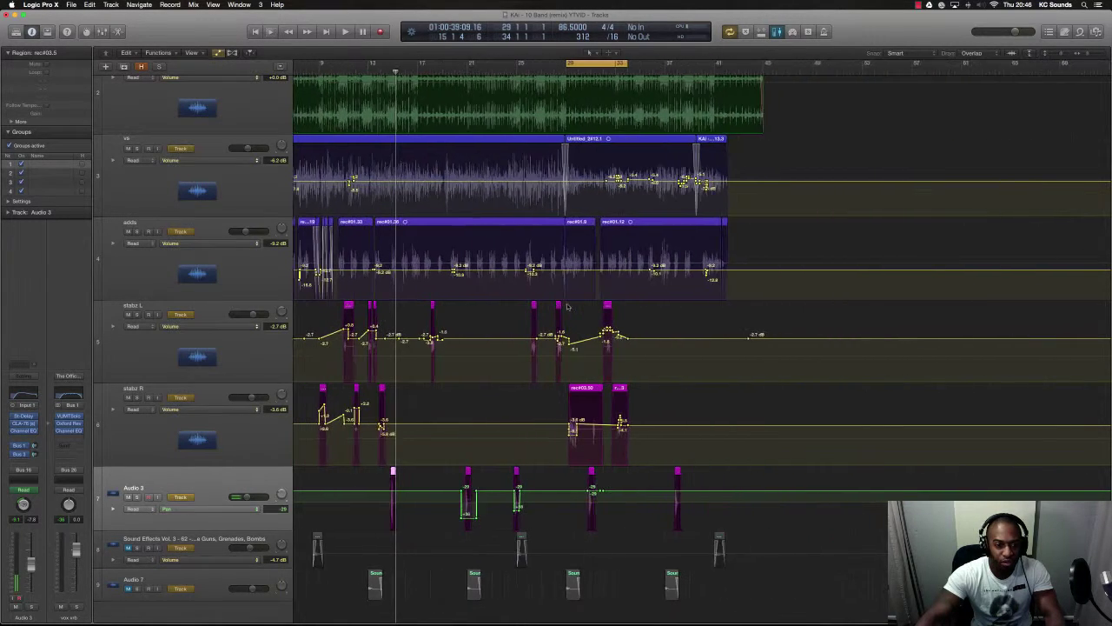
key("super+Left")
key("super+Left")
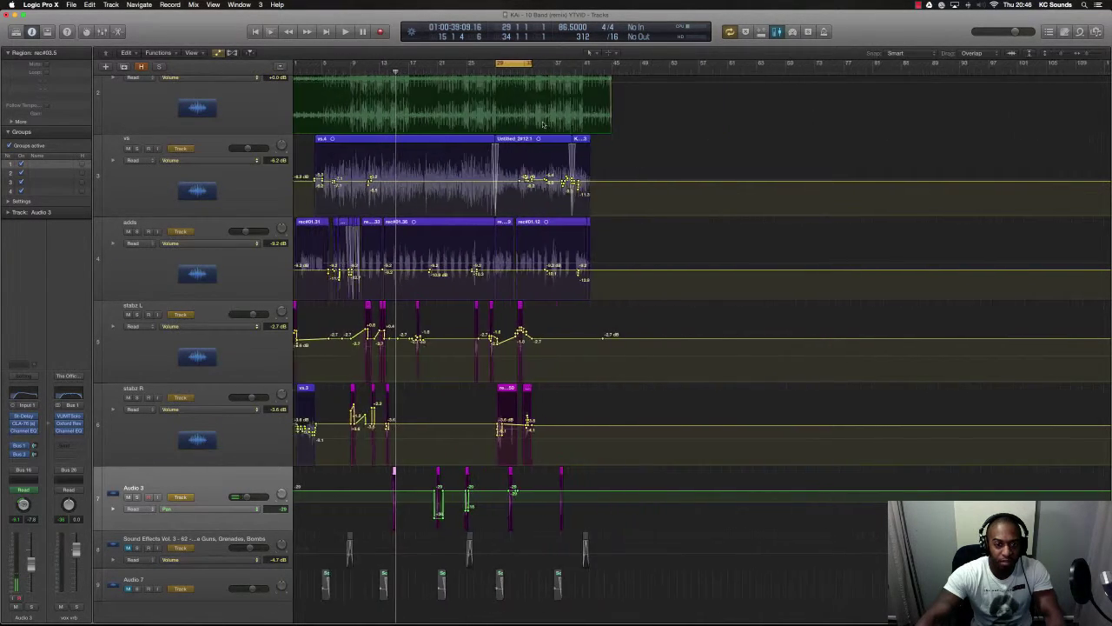
left_click_drag(502, 65, 328, 139)
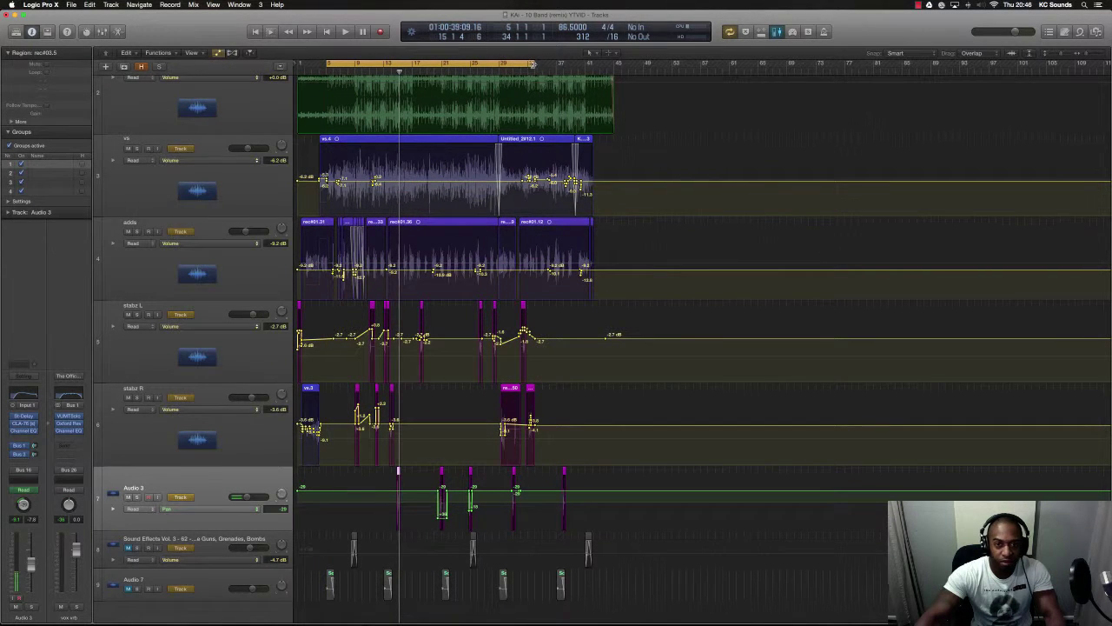
left_click_drag(536, 65, 585, 113)
Move the start of the cycle range to 9 1 1 and play the full mix from there
key("super+Up")
key("super+Right")
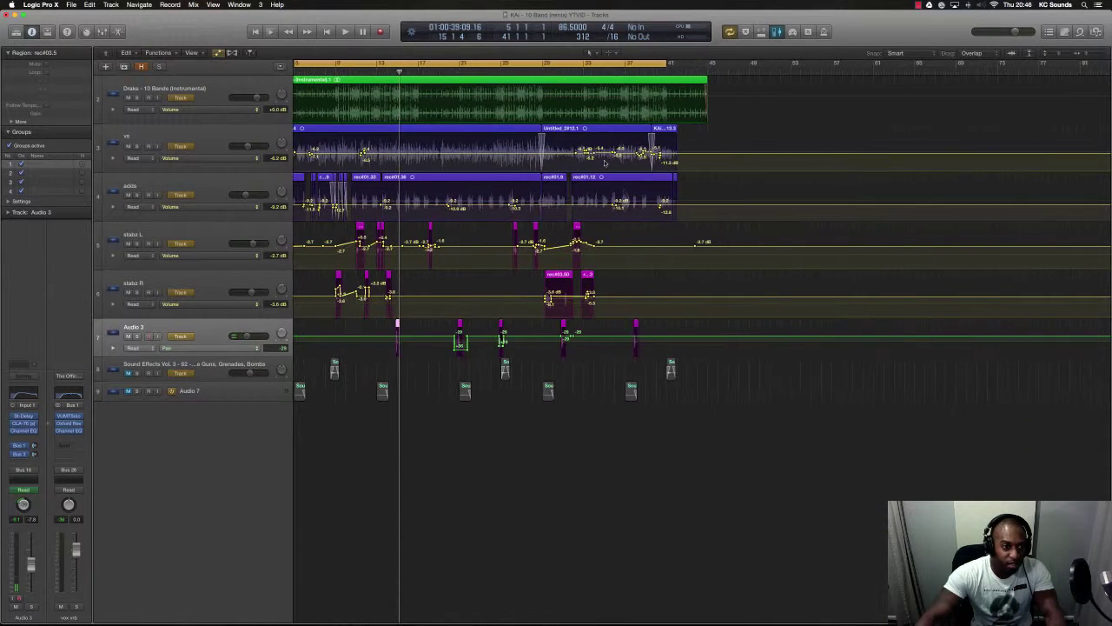
scroll(444, 132, "left", 5)
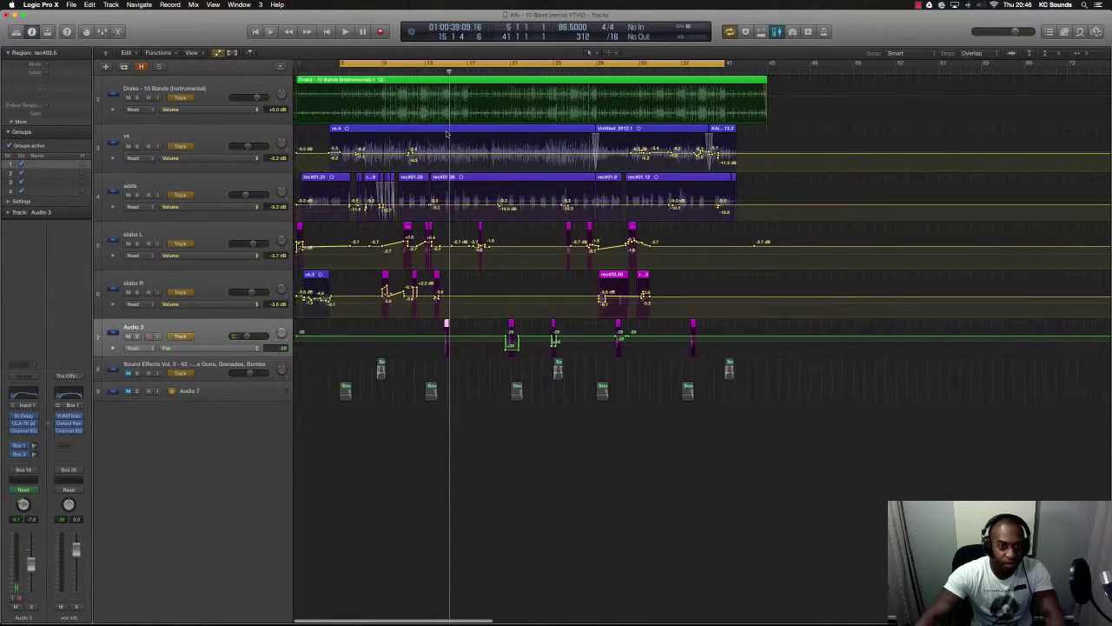
left_click_drag(342, 62, 385, 64)
key("space")
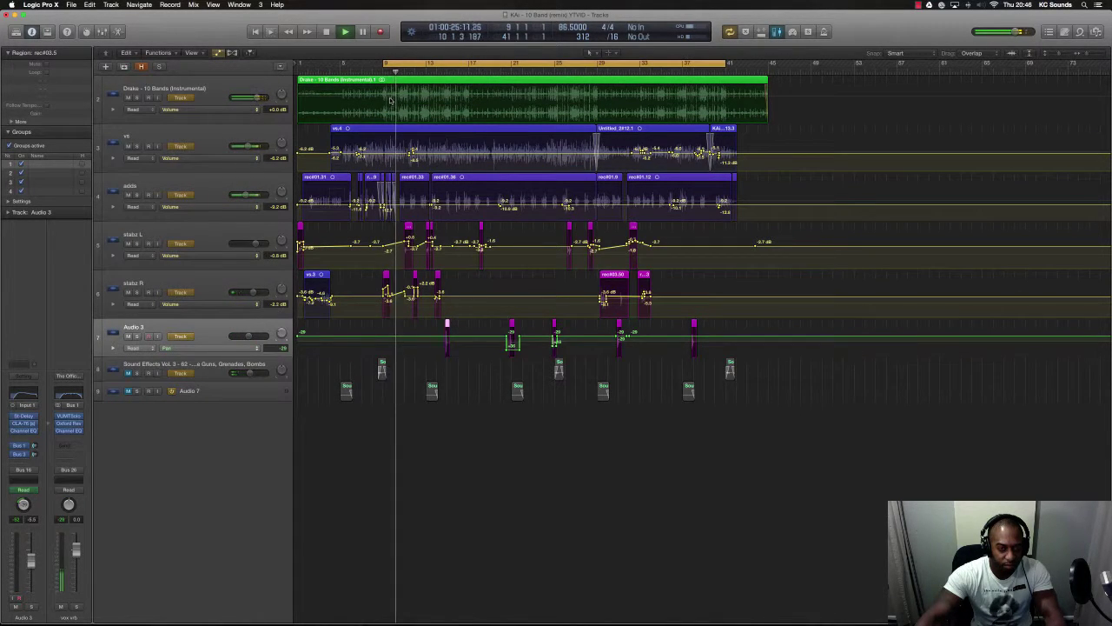
In the Drake instrumental's Channel EQ, set 270 Hz to -3.0 dB, 1360 Hz to -5.0 dB and 2800 Hz to -6.0 dB, and close it
left_click(390, 100)
left_click(26, 418)
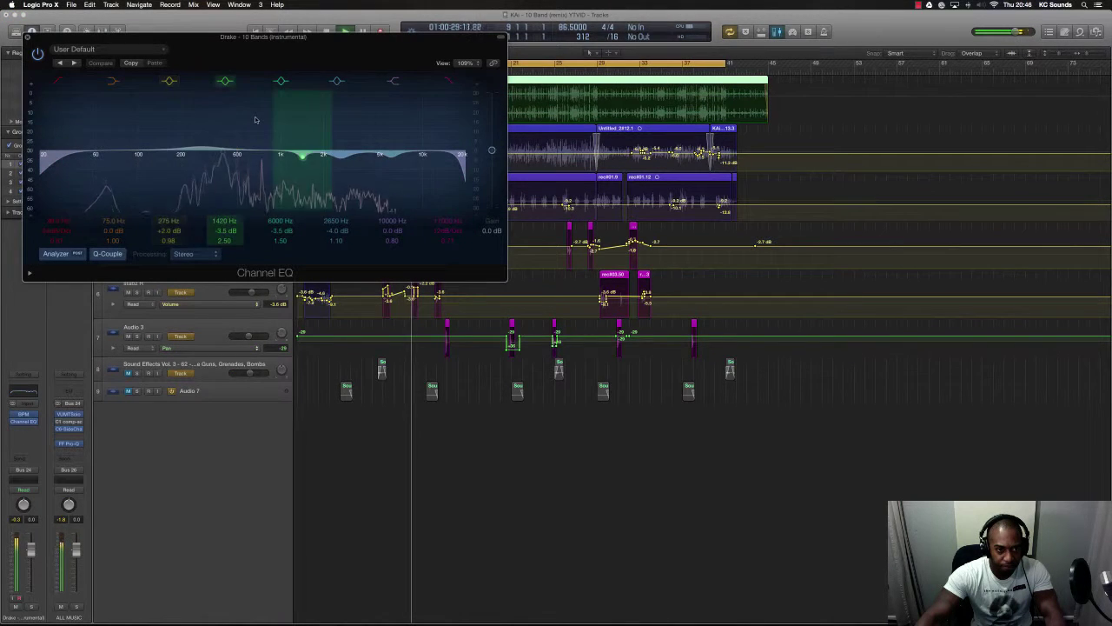
mouse_move(206, 122)
left_mouse_down()
mouse_move(207, 107)
mouse_move(204, 136)
left_mouse_up()
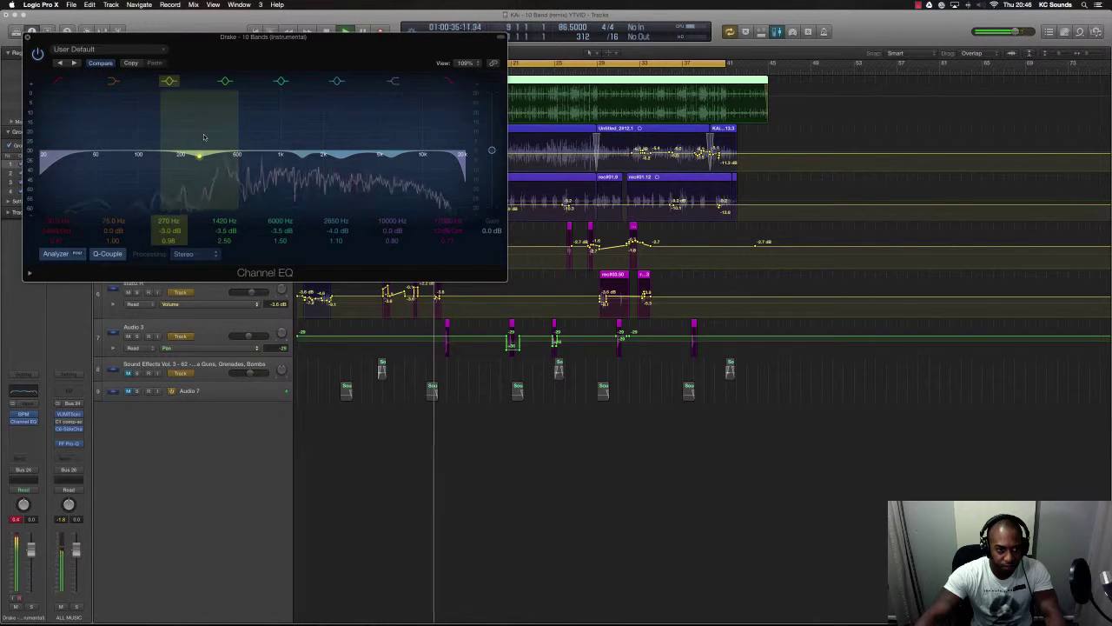
left_click_drag(302, 157, 339, 163)
key("space")
left_click(27, 37)
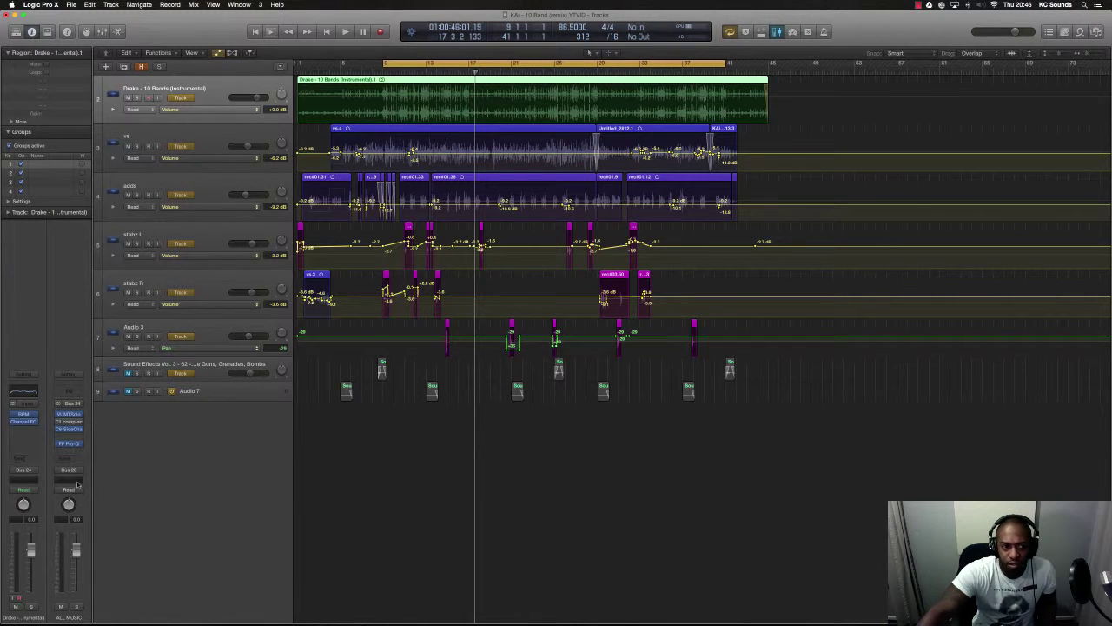
left_click(25, 422)
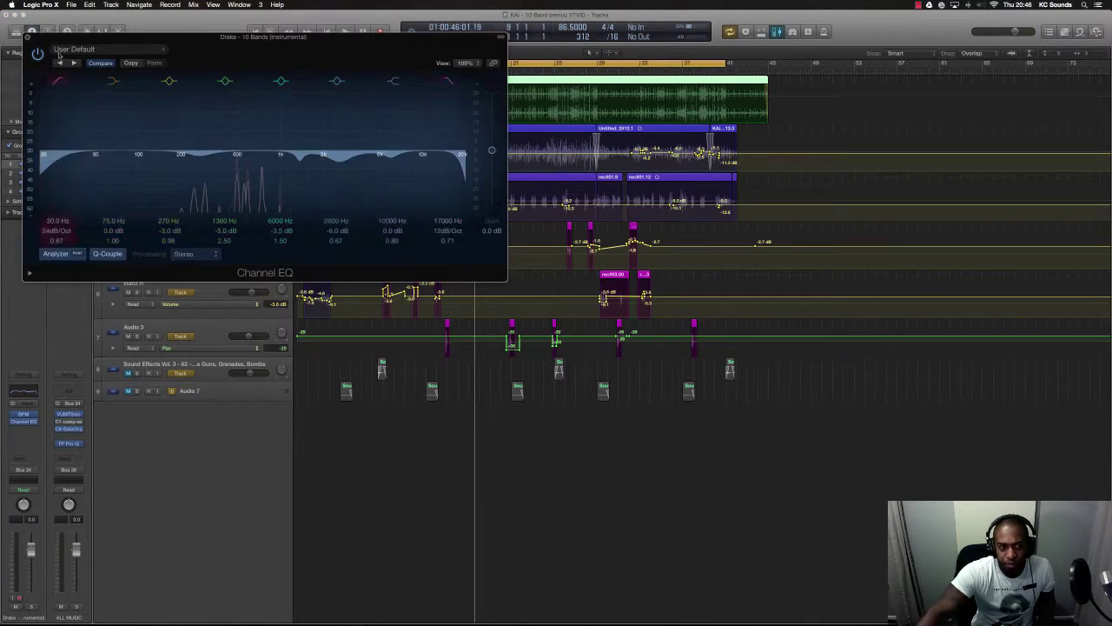
left_click(28, 40)
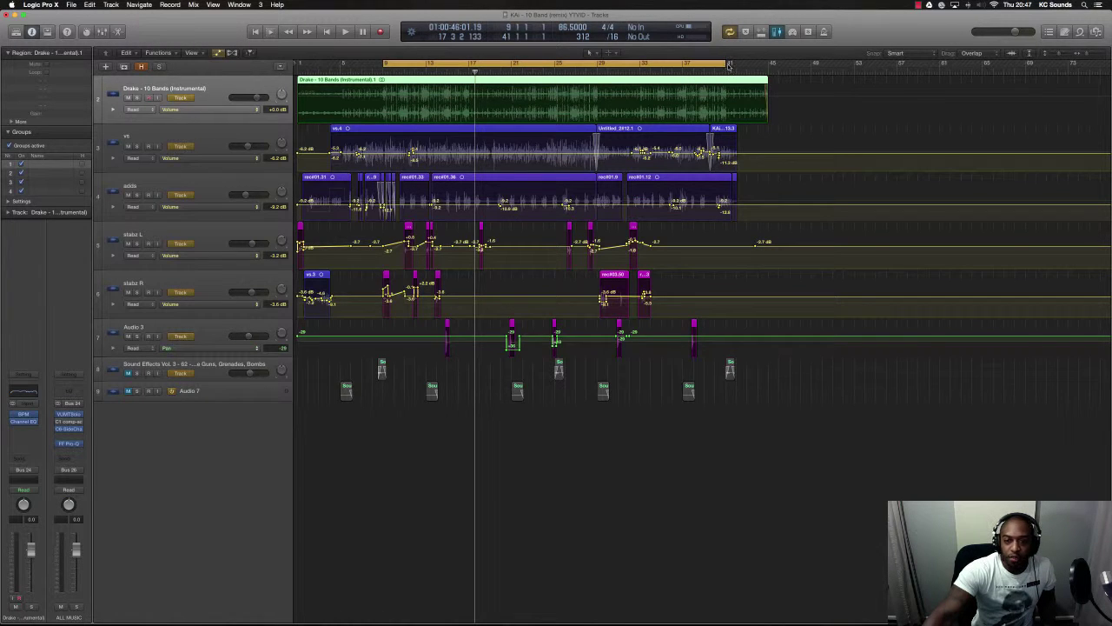
Play the full mix from the cycle start at bar 9 to hear the instrumental's EQ cuts, and stop around bar 11
left_click_drag(727, 64, 728, 89)
key("space")
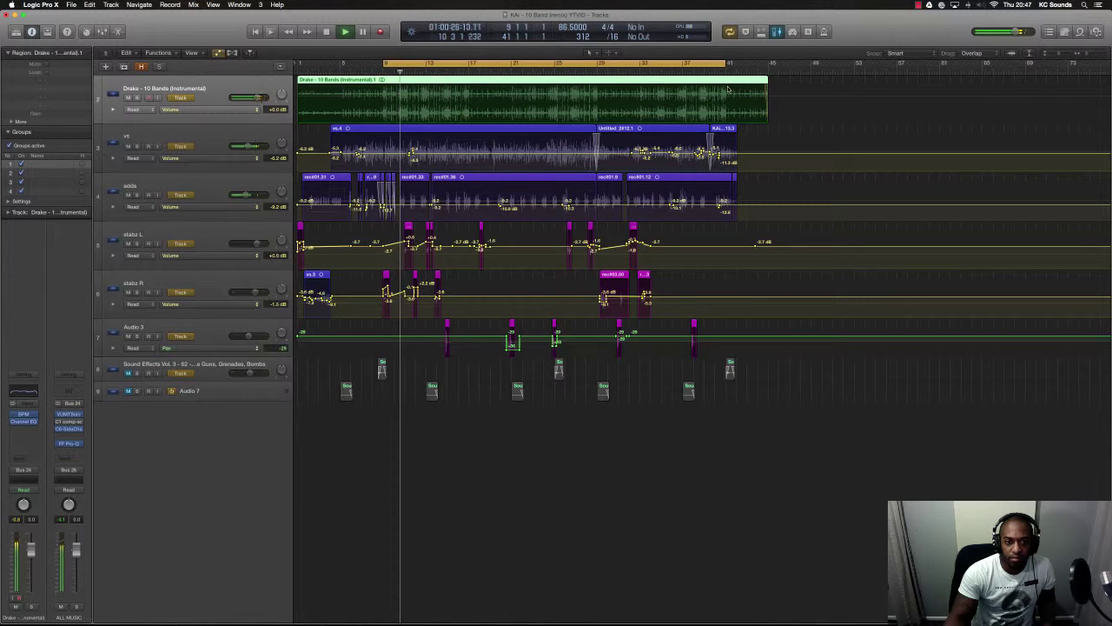
key("space")
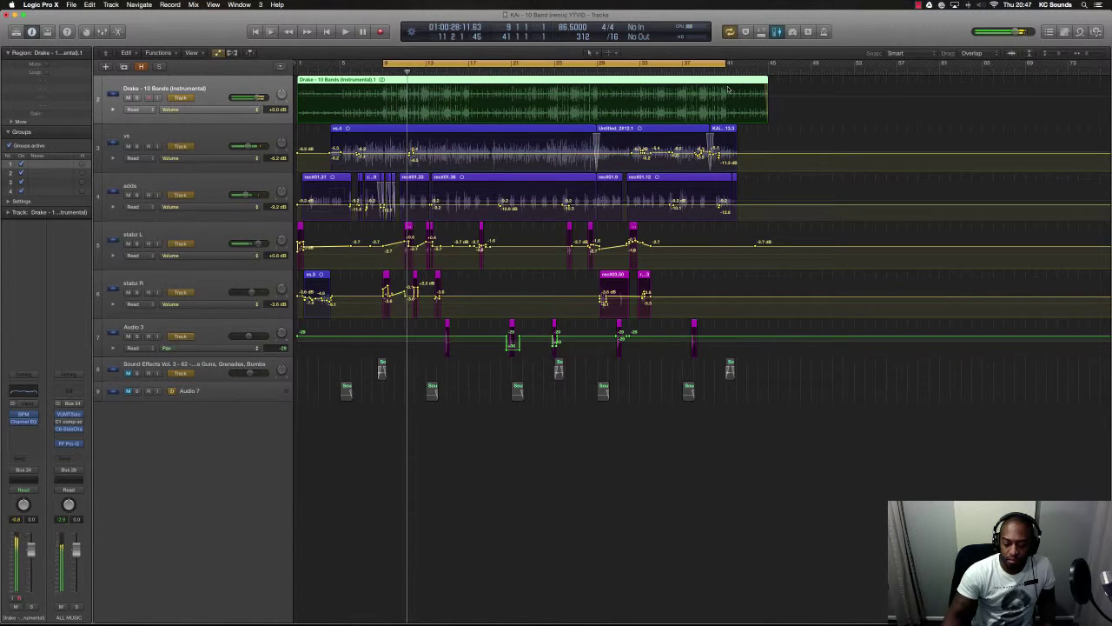
key("super+Right")
key("super+Right")
key("super+Right")
key("super+Down")
key("super+Down")
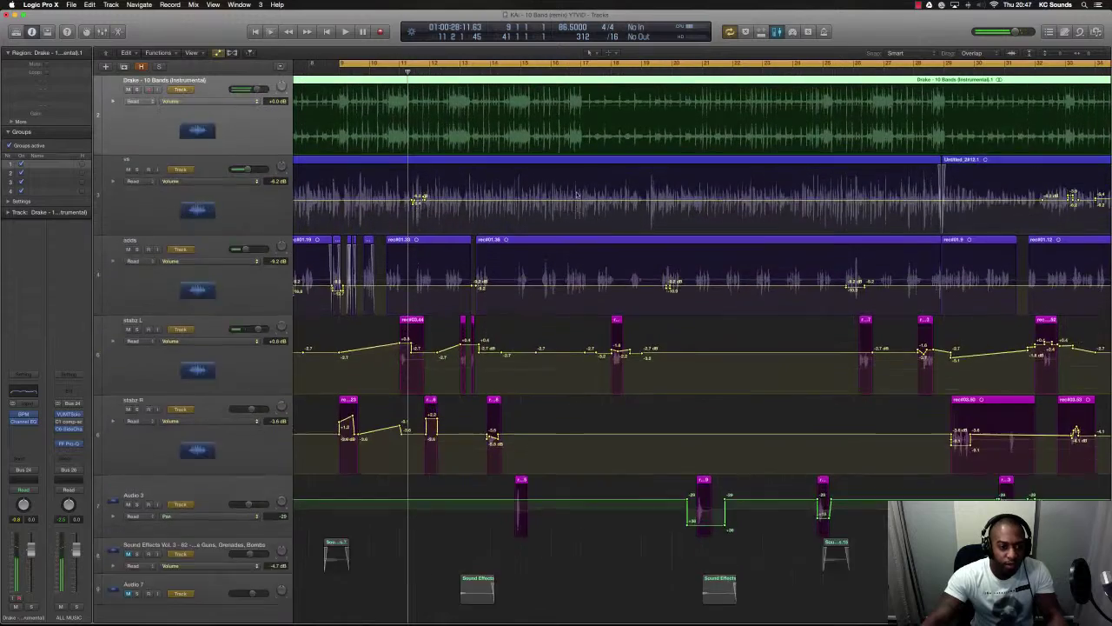
key("super+Right")
key("super+Right")
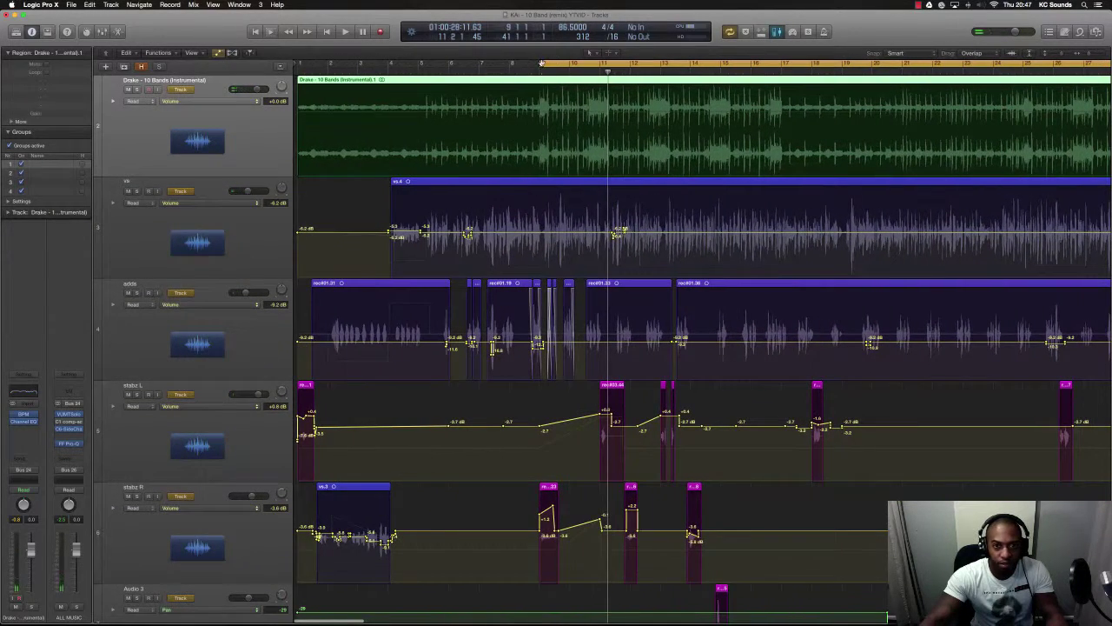
Move the cycle start back to 1 3 2 1 and play the stabz R track soloed
left_click_drag(541, 64, 318, 208)
left_click_drag(320, 64, 314, 65)
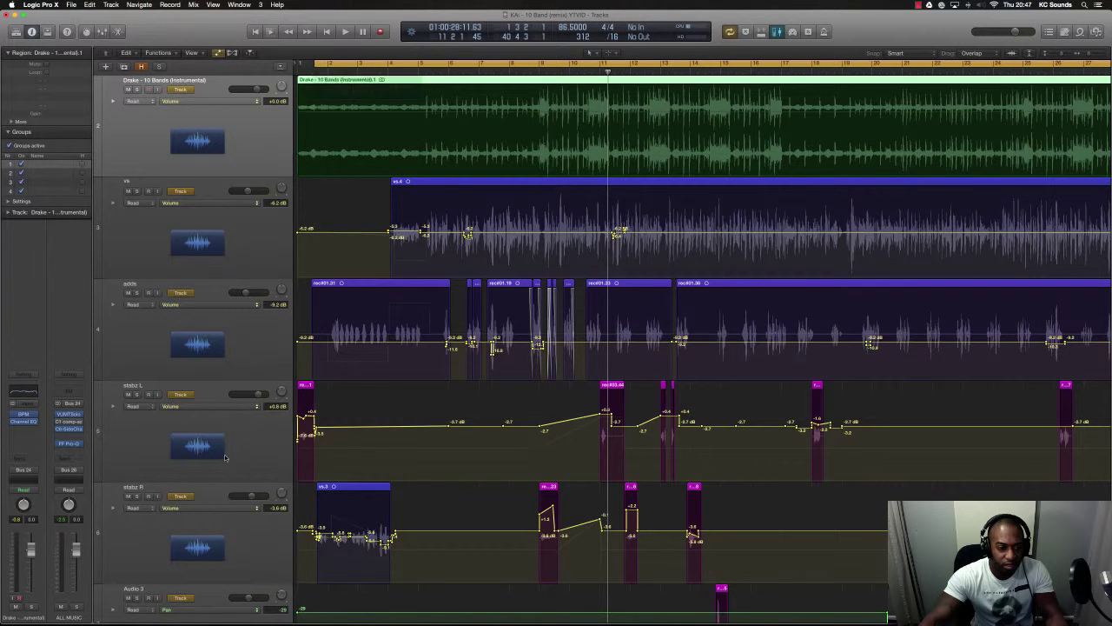
left_click(136, 496)
key("space")
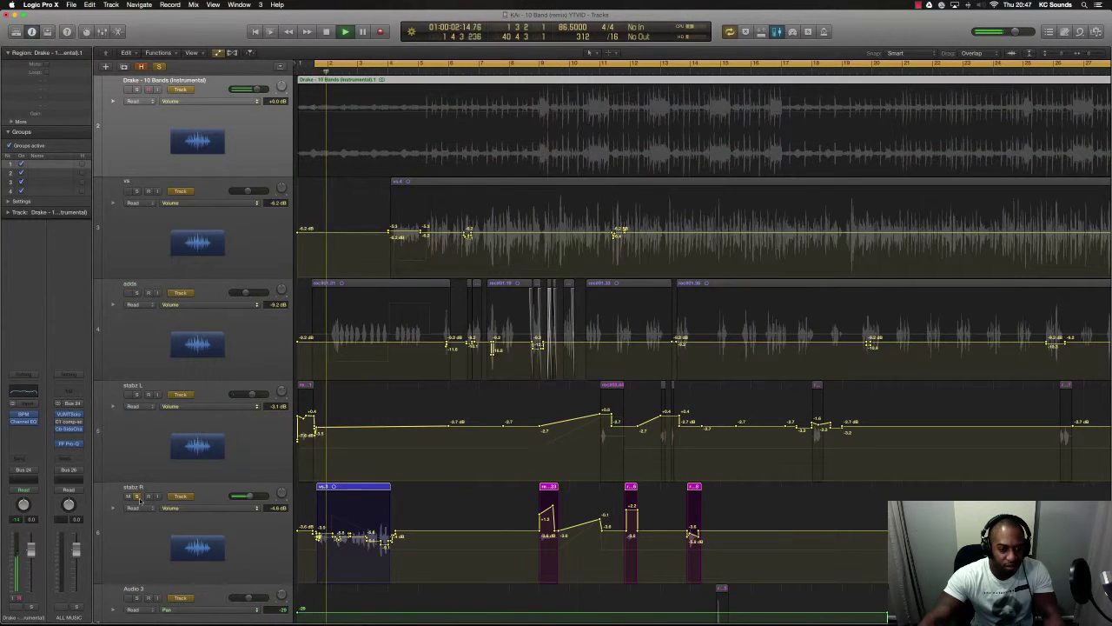
key("space")
Marquee-select the short sound around 2 2 4 in the first stabz R region and play it
left_click(238, 554)
key("super+Right")
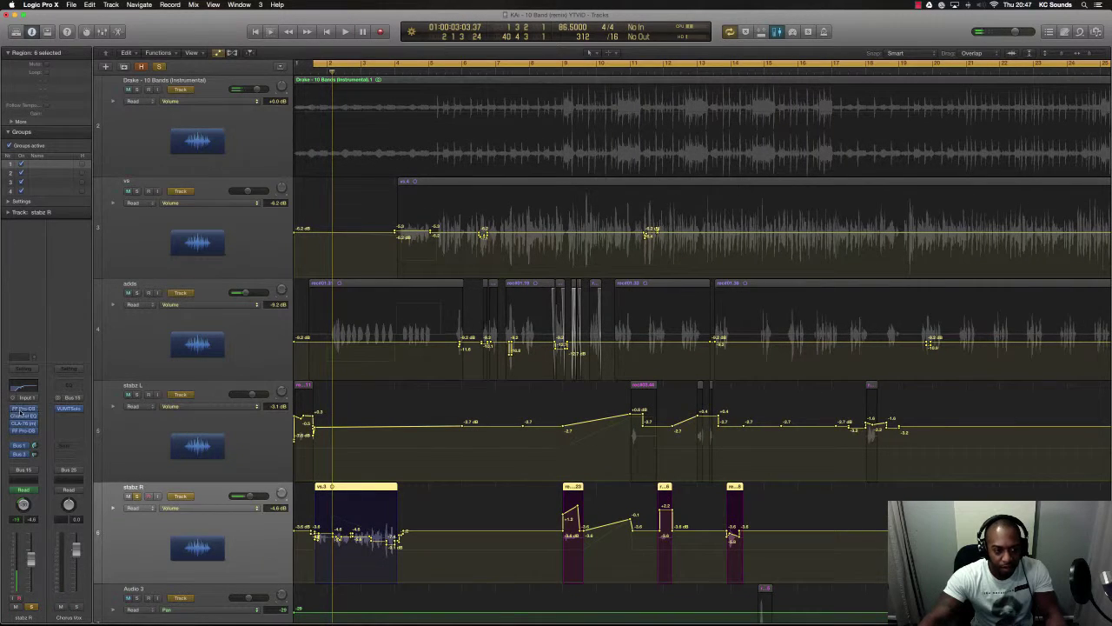
key("super+Right")
key("super+Right")
key("super+Down")
key("super+Down")
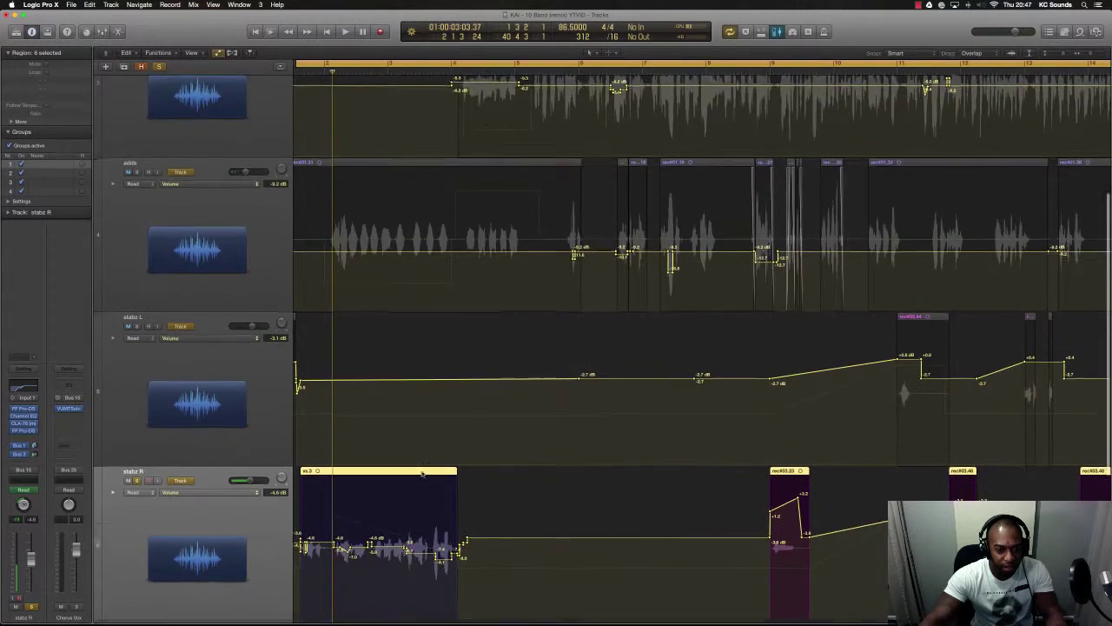
key("super+Right")
key("super+Right")
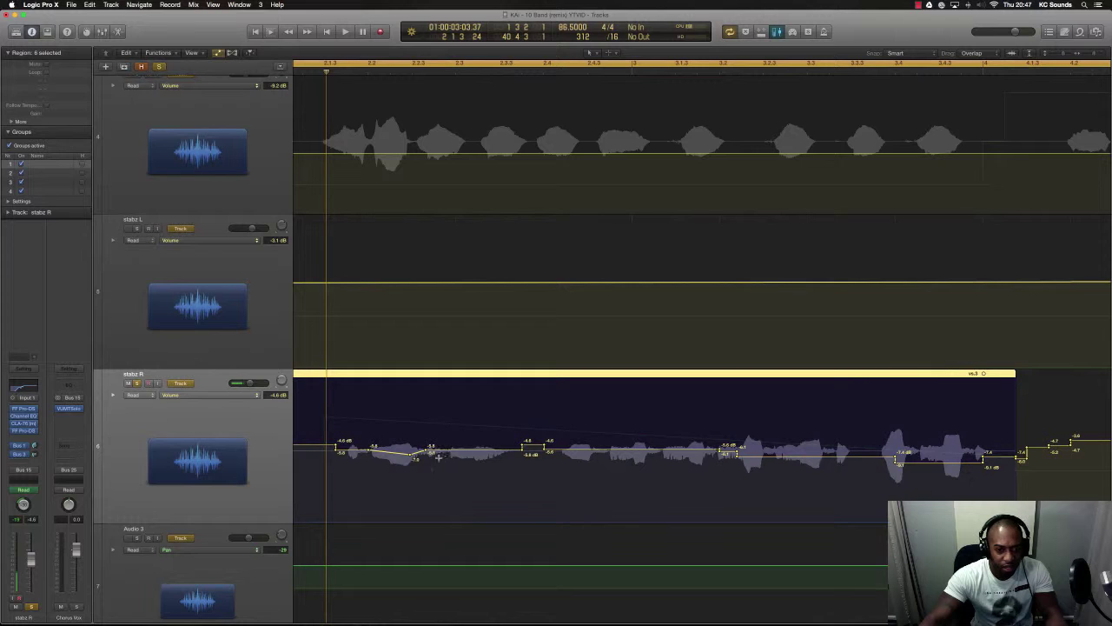
left_click_drag(418, 455, 449, 457)
key("space")
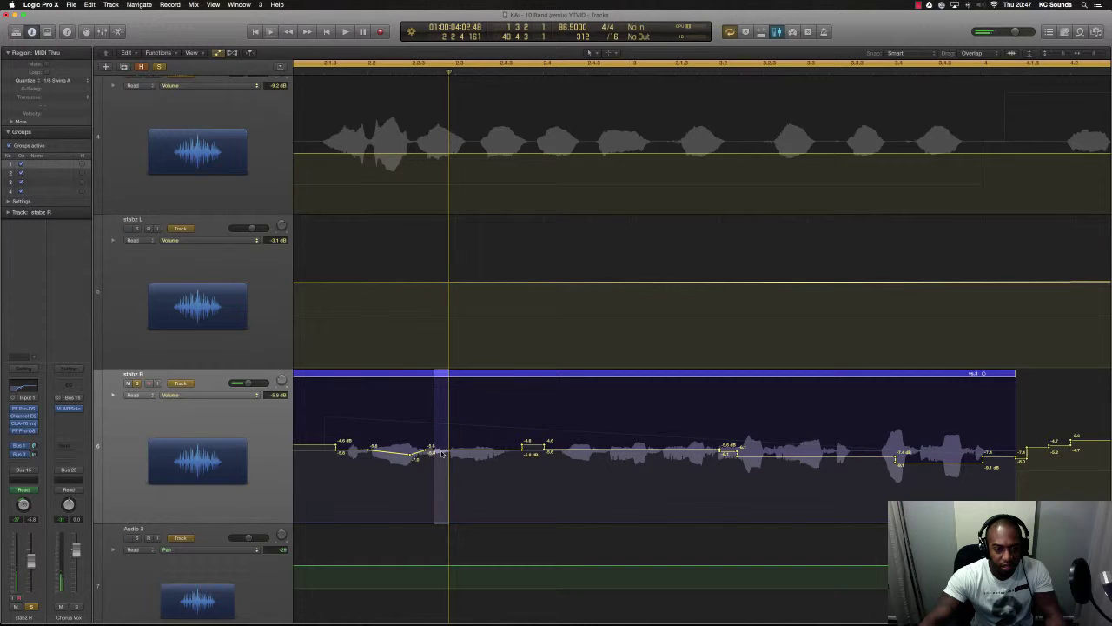
Try lowering the marked section's volume automation on stabz R to about -10 dB, and audition the surrounding phrase
key("space")
mouse_move(442, 453)
left_mouse_down()
mouse_move(441, 493)
mouse_move(445, 464)
left_mouse_up()
key("space")
key("space")
key("space")
left_click_drag(372, 453, 545, 470)
key("space")
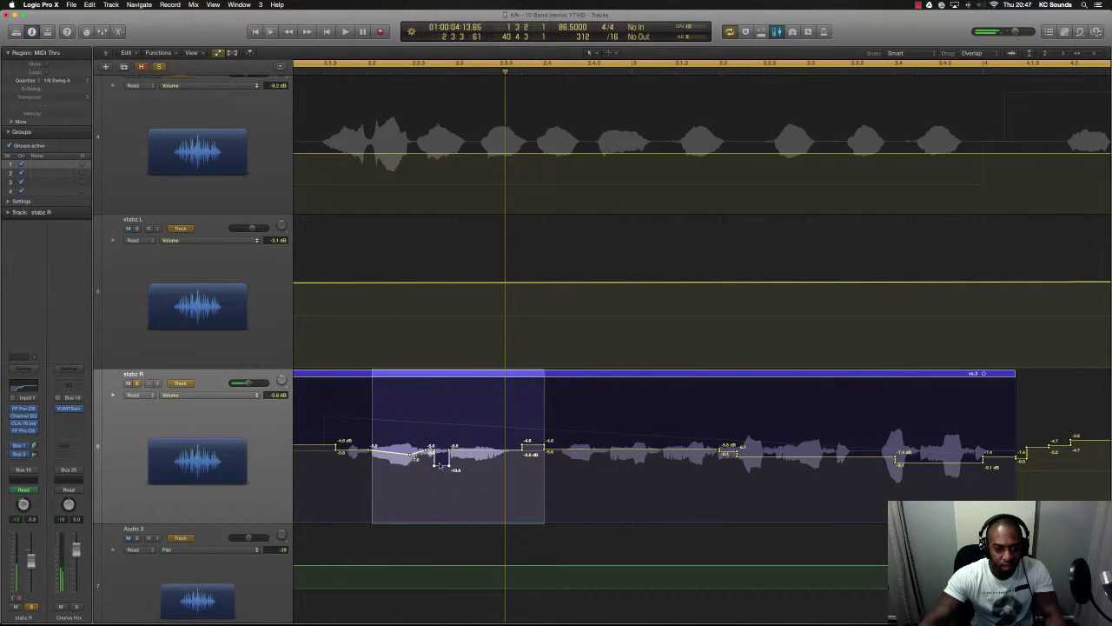
left_click(326, 448)
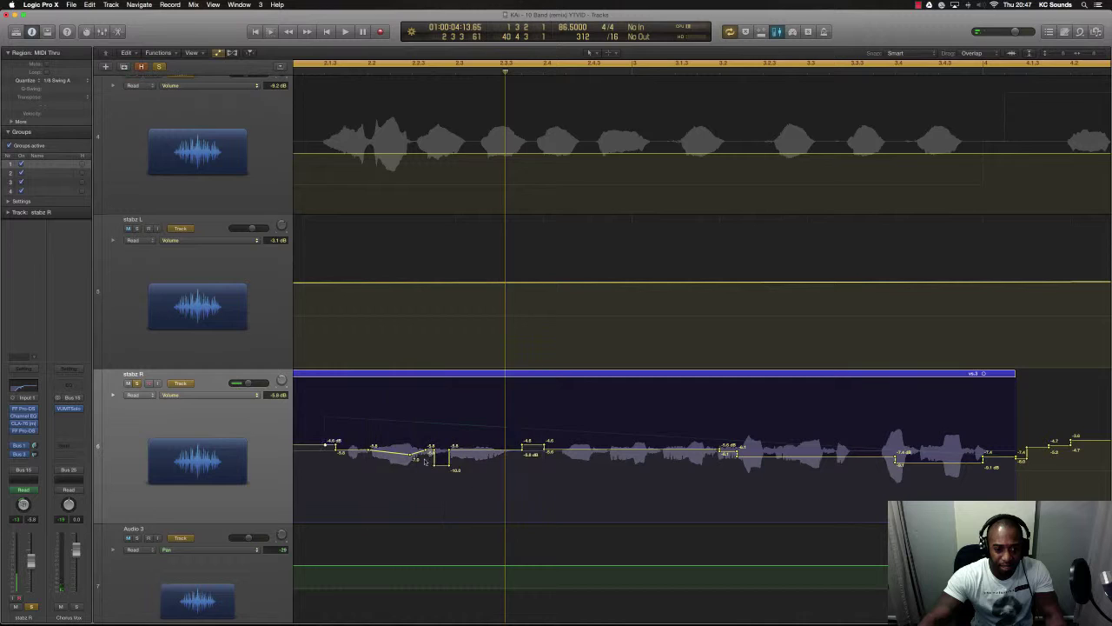
left_click_drag(440, 467, 443, 461)
Undo the volume automation dip around 2 2 4 on stabz R
key("super+z")
key("super+z")
key("super+z")
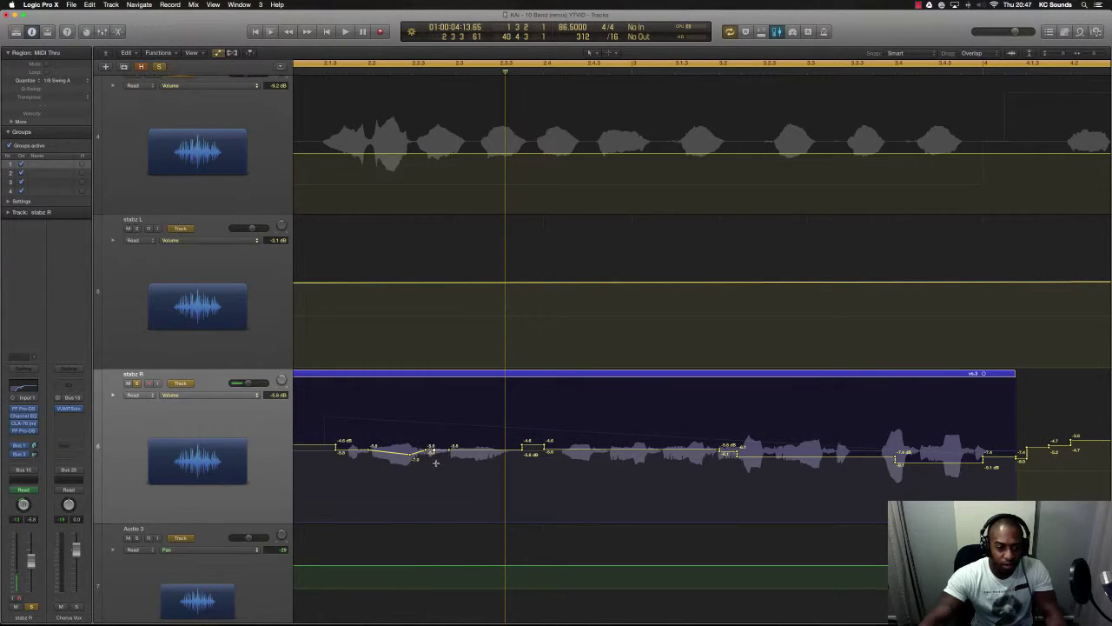
Hide the automation, duplicate the stabz R track, and move the short section around 2 2 4 onto the duplicate
key("a")
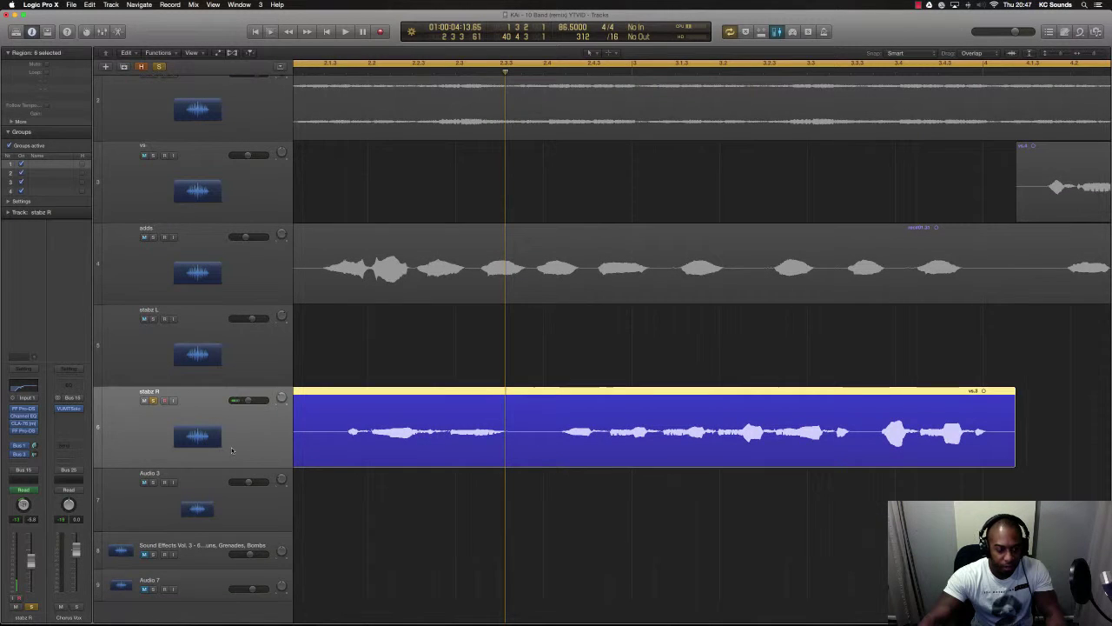
key("super+d")
left_click_drag(431, 437, 442, 525)
key("space")
Examine the split stabz R regions and the section on the duplicate track against the rest of the arrangement
key("super+Left")
key("super+Left")
key("super+Left")
key("super+Left")
key("super+Left")
key("super+Left")
key("super+Left")
key("super+Left")
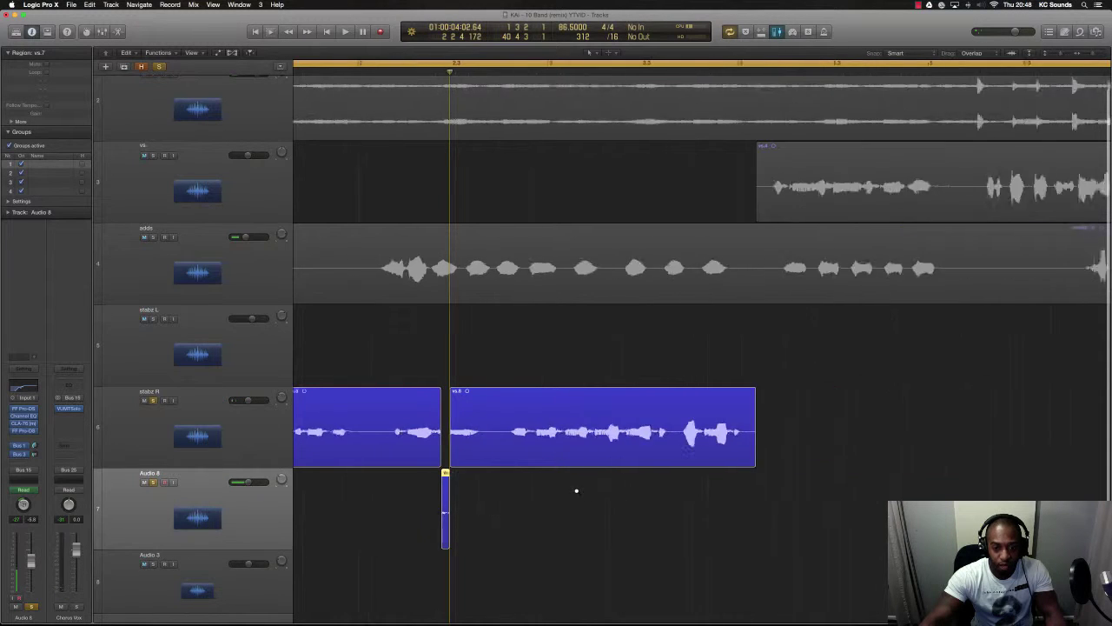
key("super+Left")
key("super+Left")
key("super+Left")
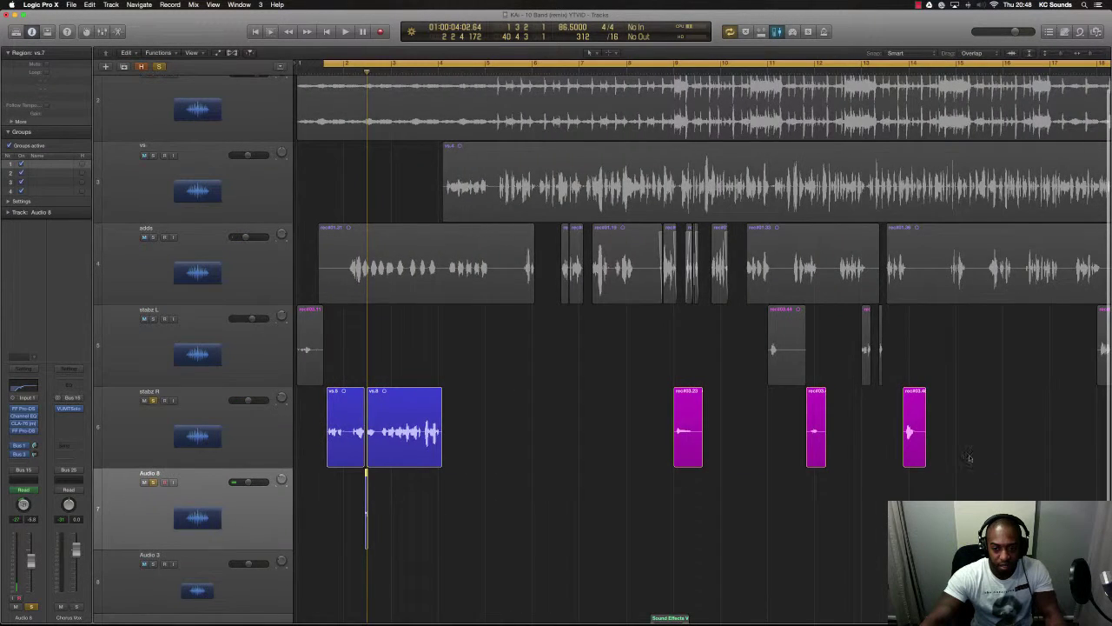
key("super+Right")
key("super+Right")
key("super+Right")
key("super+Right")
key("super+Right")
key("super+Right")
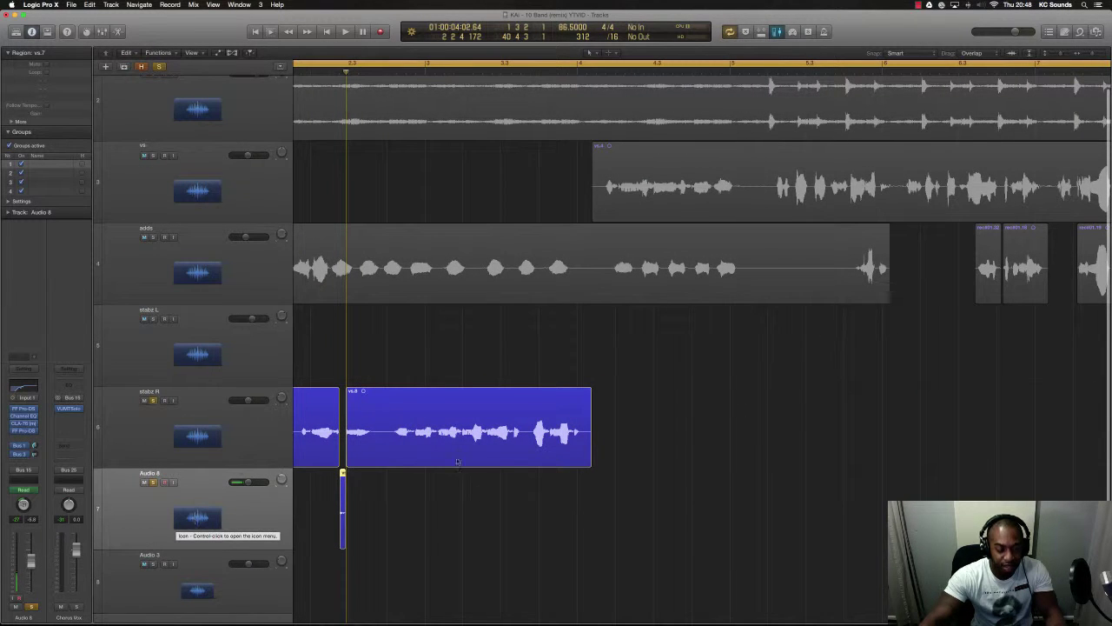
key("super+Left")
key("super+Left")
key("super+Left")
key("super+Left")
key("super+Left")
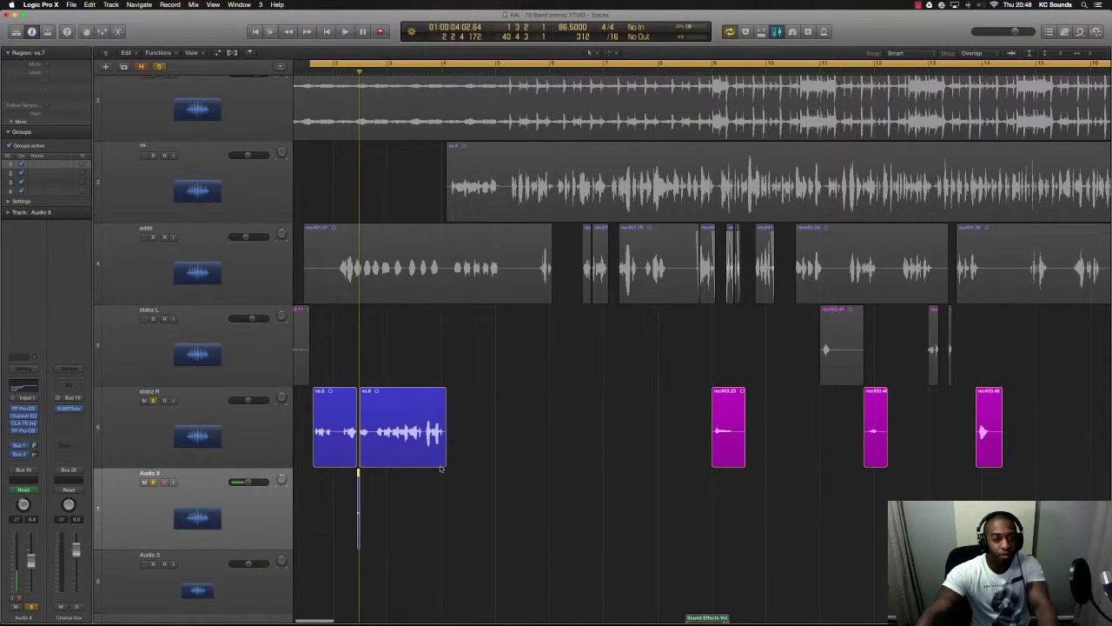
Try muting the duplicate track, and undo both the region split and the track duplication
left_click(144, 482)
key("super+z")
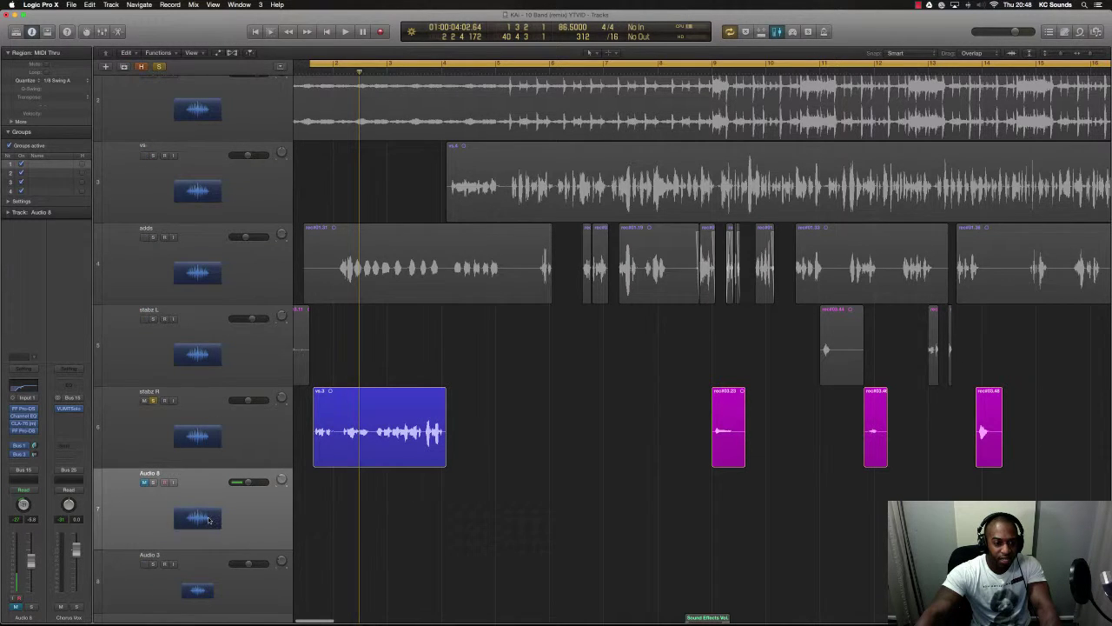
scroll(491, 512, "down", 10)
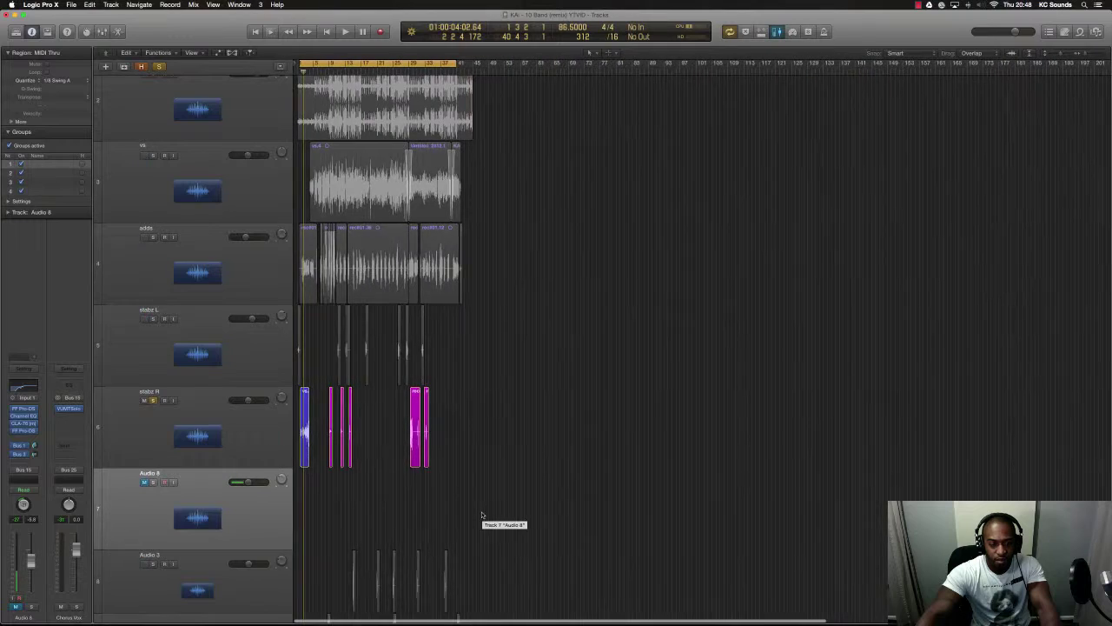
key("super+z")
Recolor the first stabz R region, vs.3, magenta to match the track's other regions
scroll(462, 481, "up", 10)
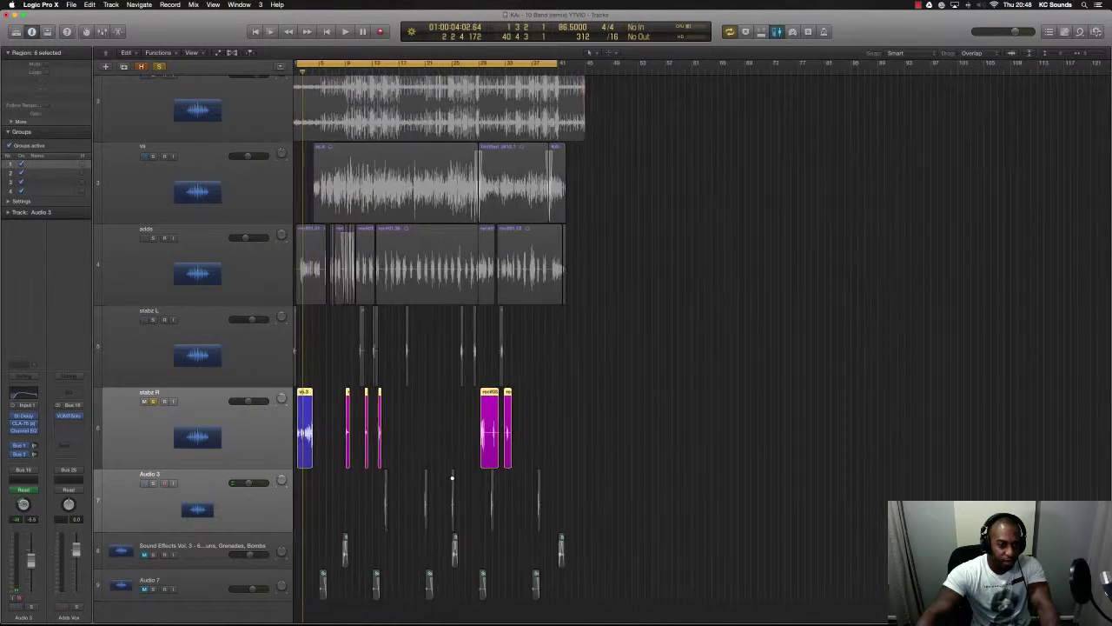
left_click(309, 433)
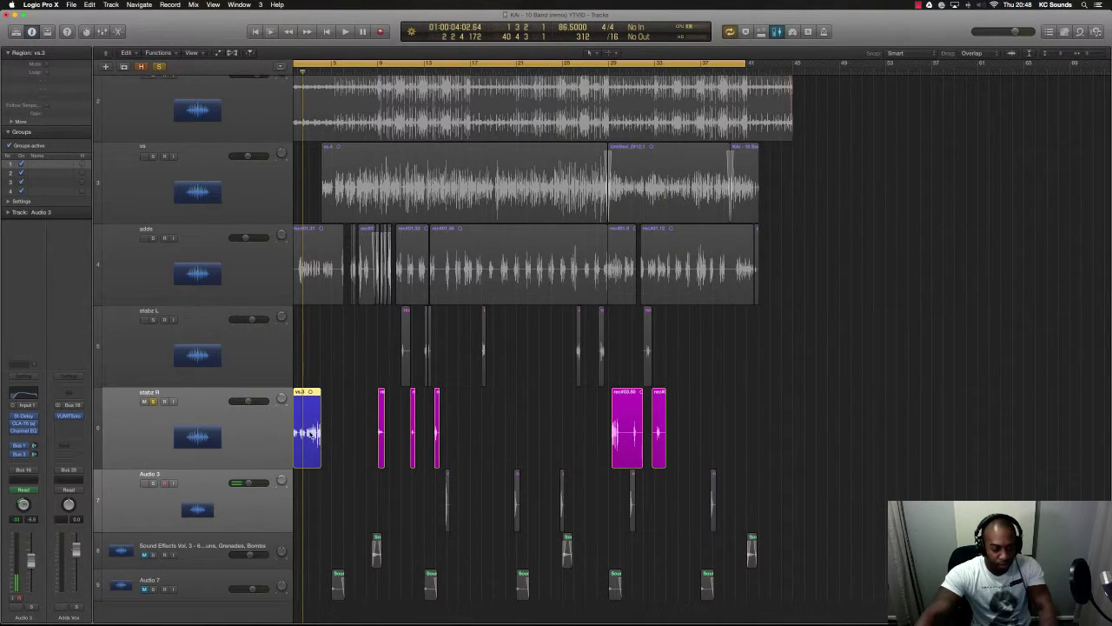
key("alt+c")
left_click_drag(1031, 337, 617, 334)
left_click(621, 335)
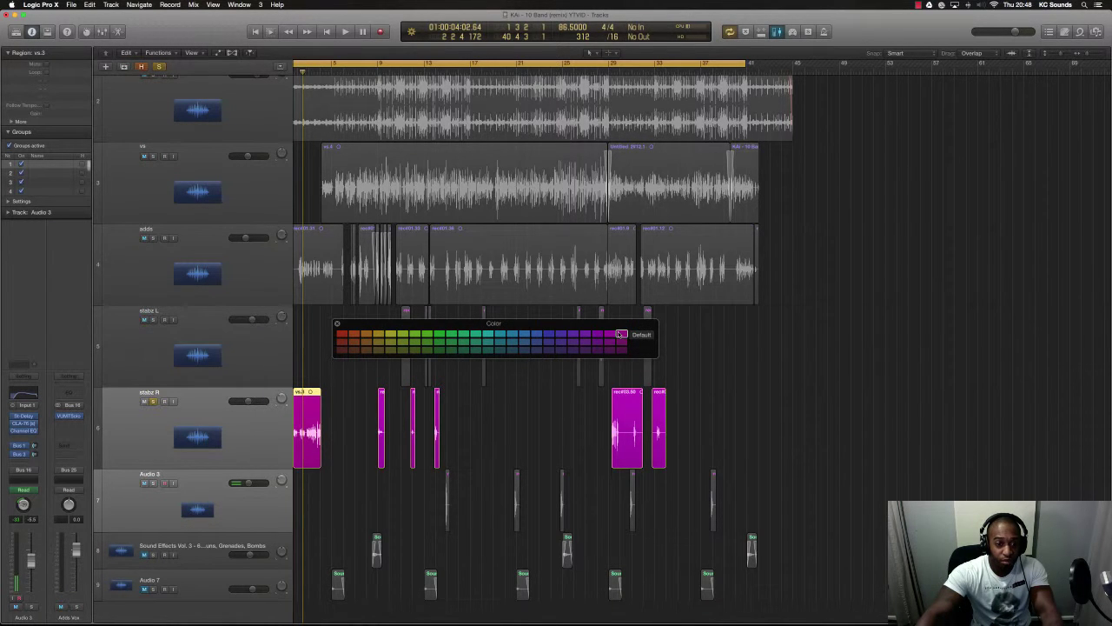
left_click(610, 336)
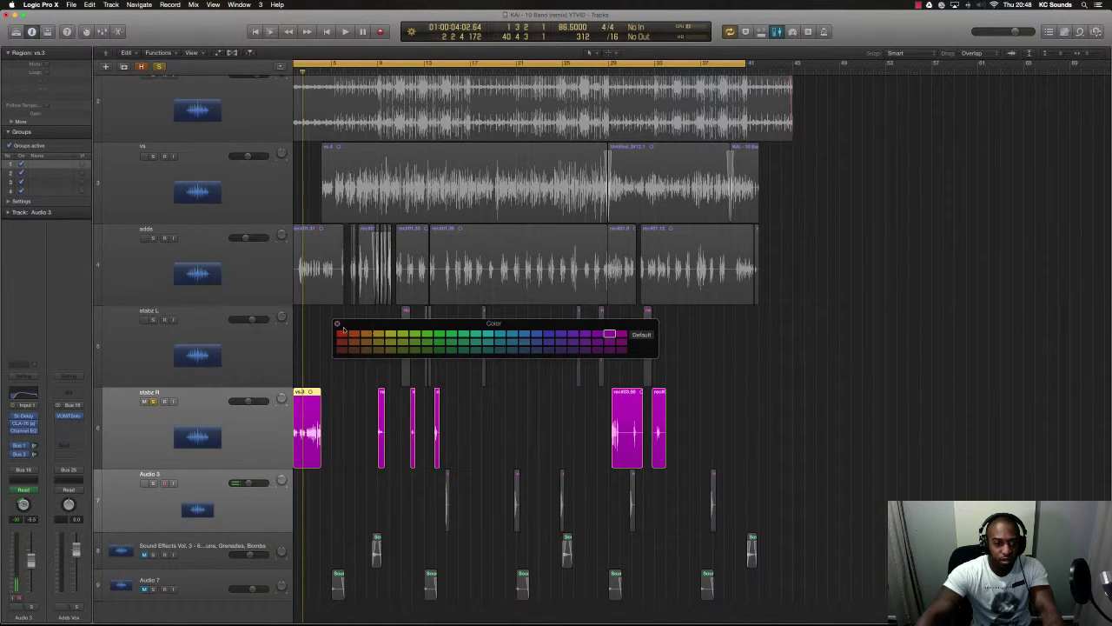
left_click(337, 325)
Take the stabz R track out of solo and play the full mix
key("super+Up")
key("super+Up")
key("super+Up")
left_click(154, 327)
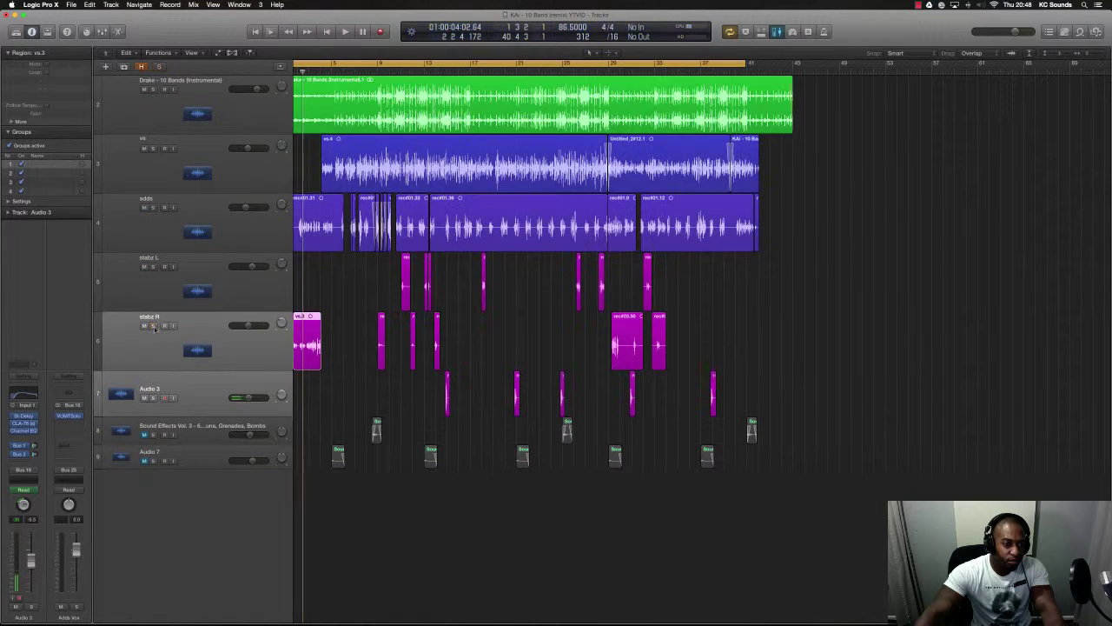
key("space")
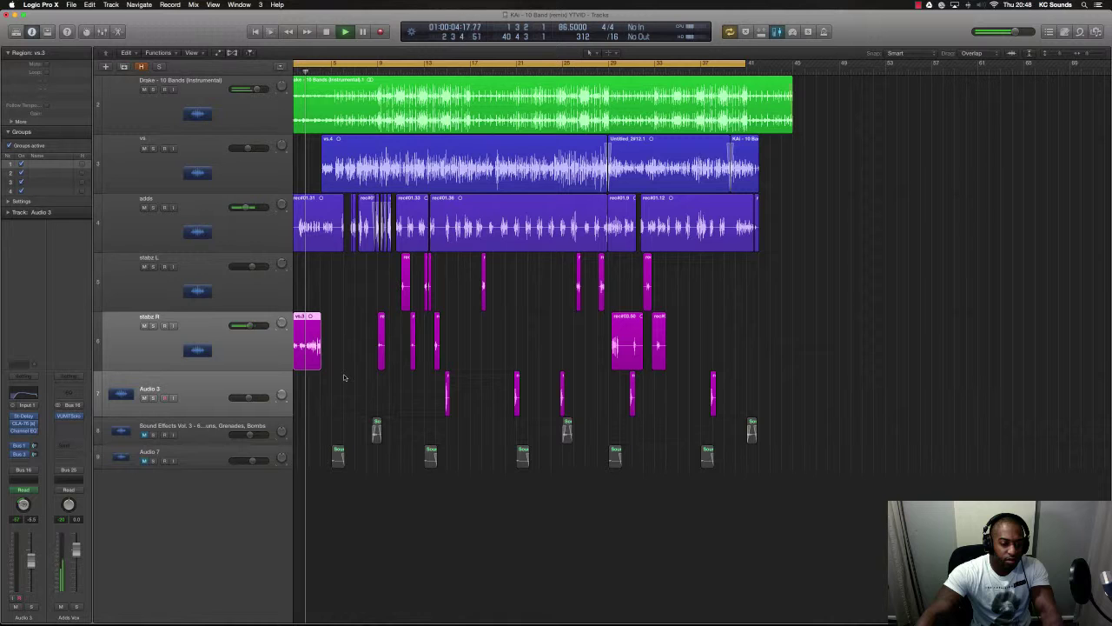
Show the automation and lower the opening volume level of the adds track to -10.7 dB
left_click(251, 233)
key("a")
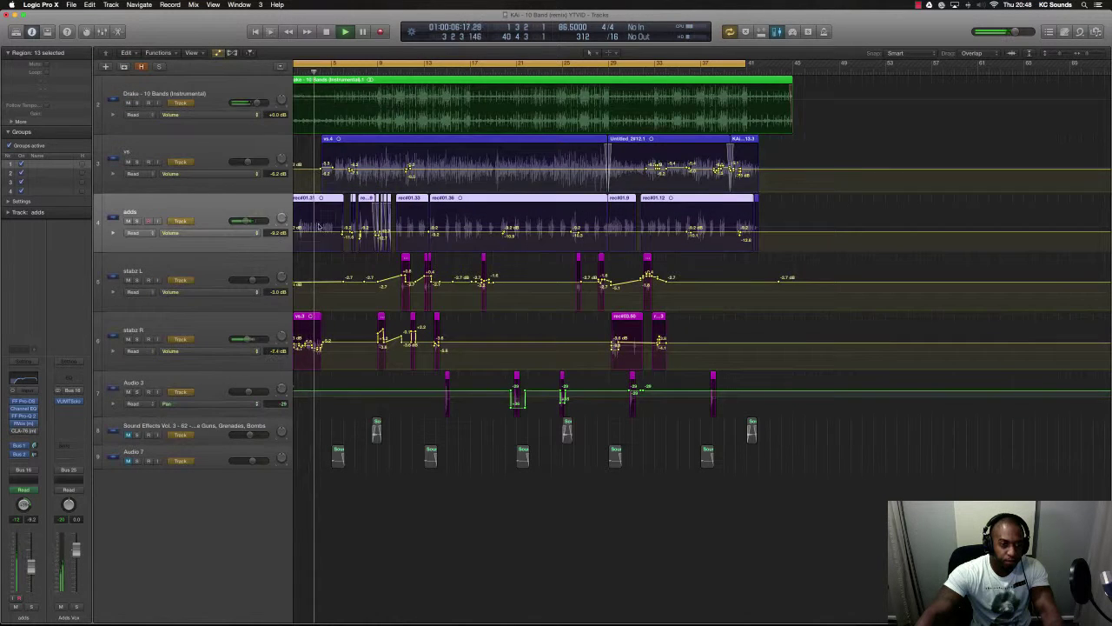
left_click_drag(317, 232, 318, 234)
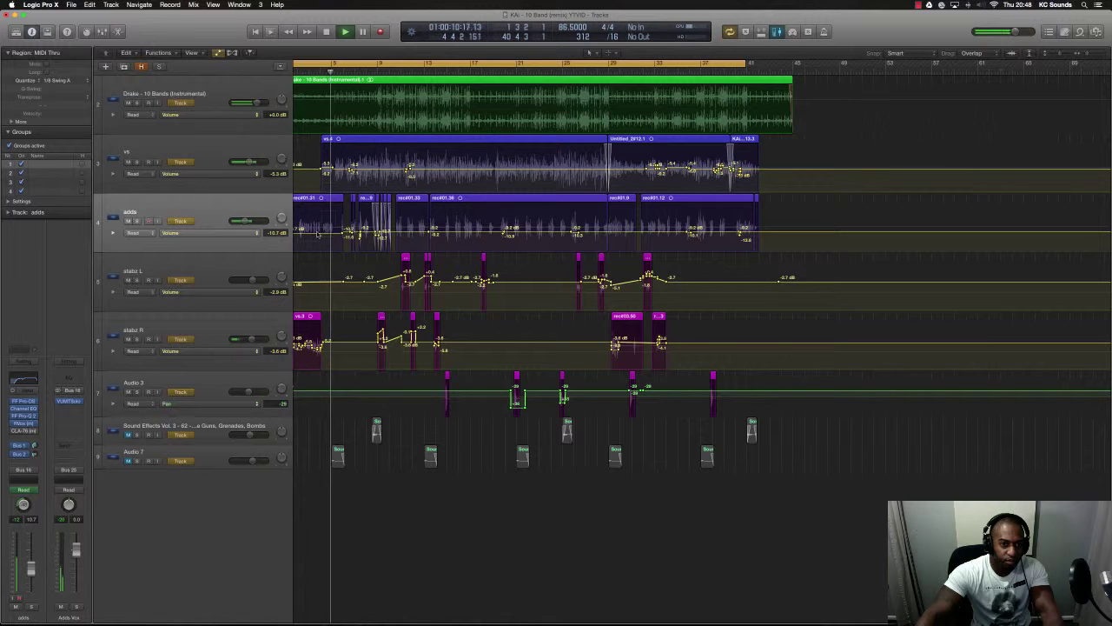
Listen to the full mix up to around bar 14, hide the automation, and stop playback
scroll(338, 187, "up", 5)
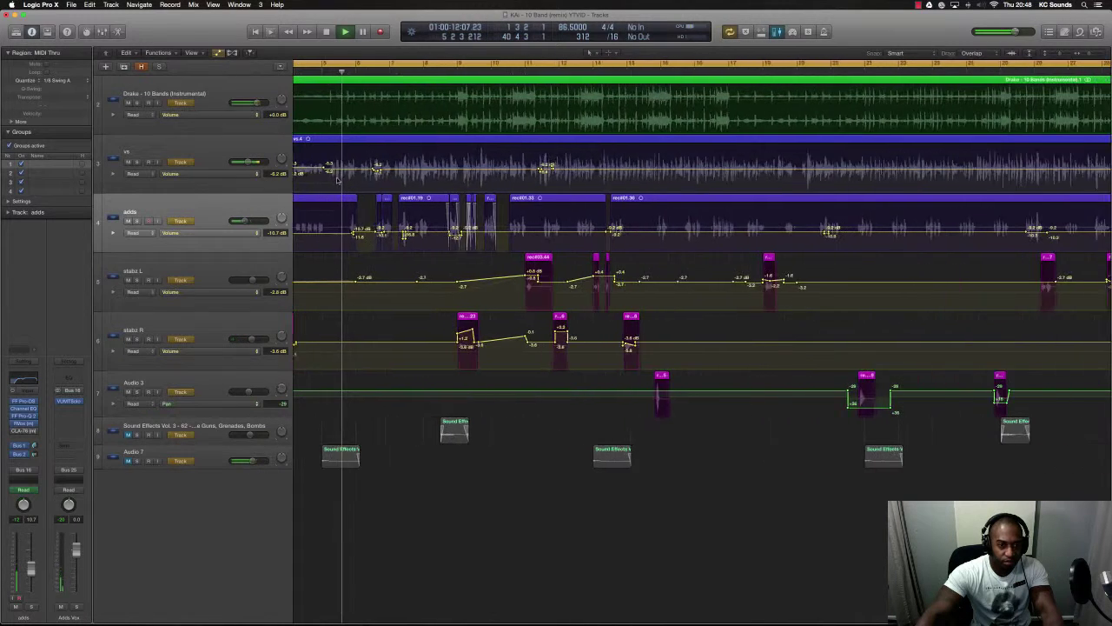
scroll(338, 188, "down", 5)
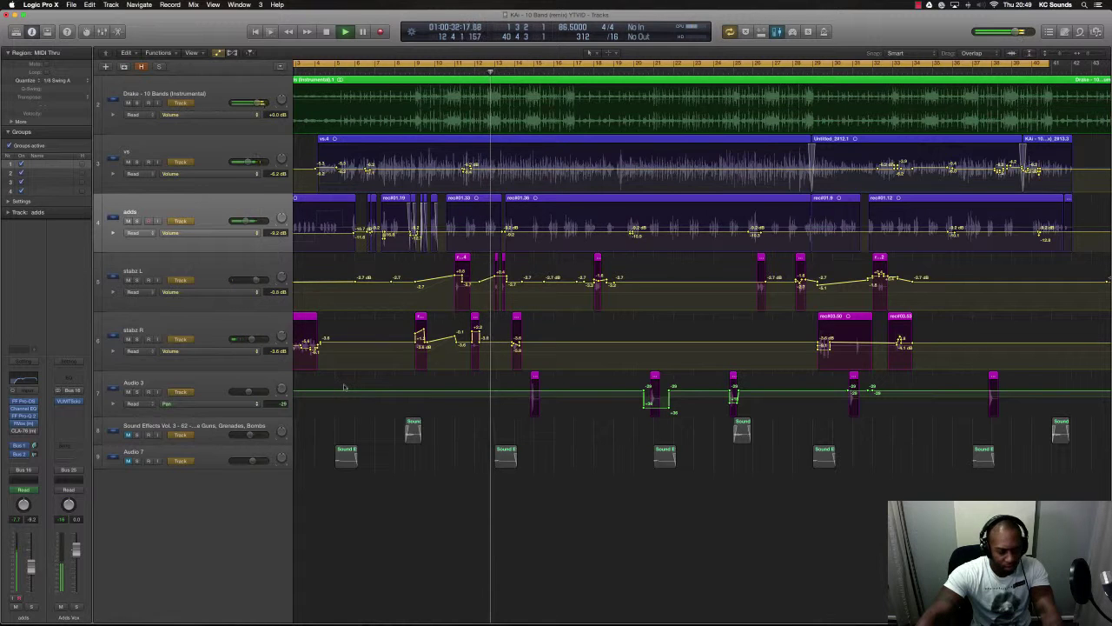
key("a")
scroll(539, 358, "down", 3)
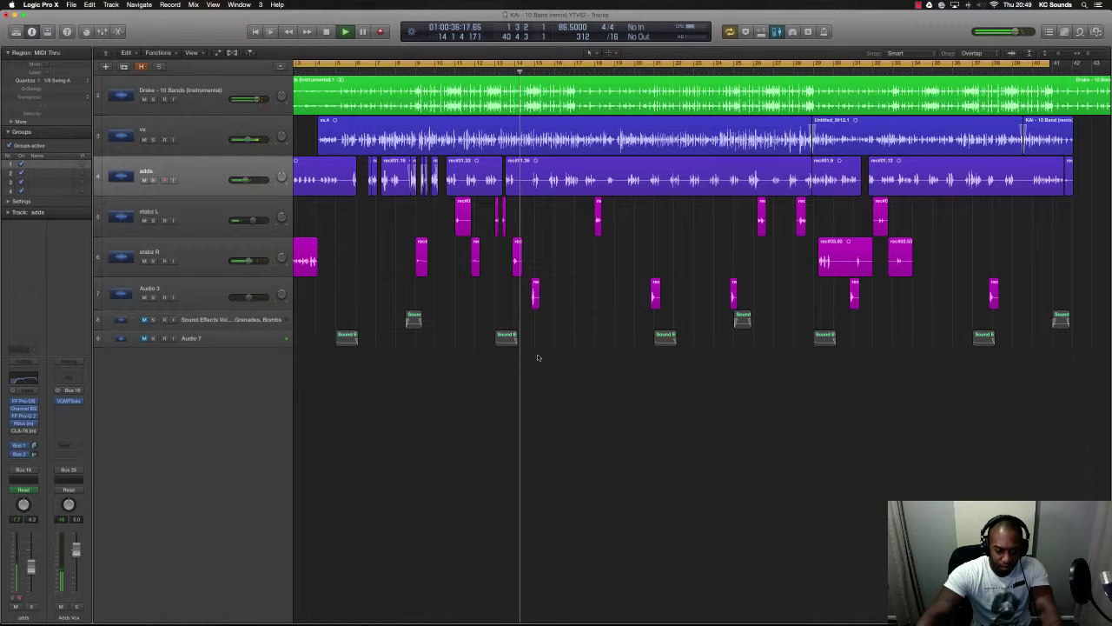
key("space")
Show the automation and lower the volume points on the stabz R region around bar 14
left_click(199, 258)
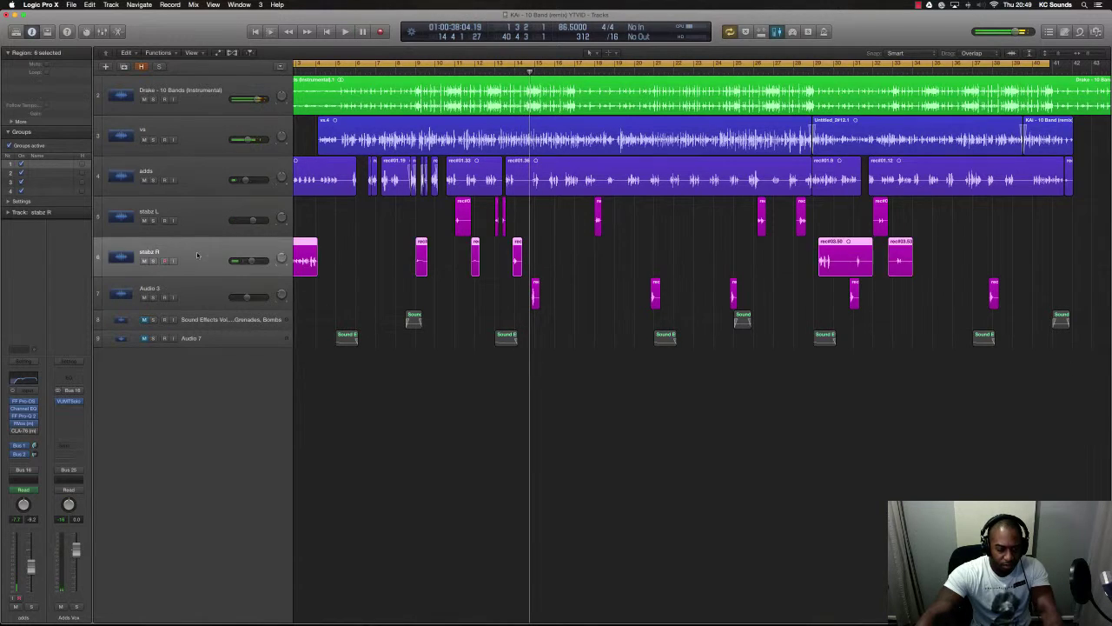
key("a")
key("super+Right")
key("super+Right")
key("super+Right")
key("super+Right")
key("super+Down")
key("super+Down")
key("super+Down")
key("super+Down")
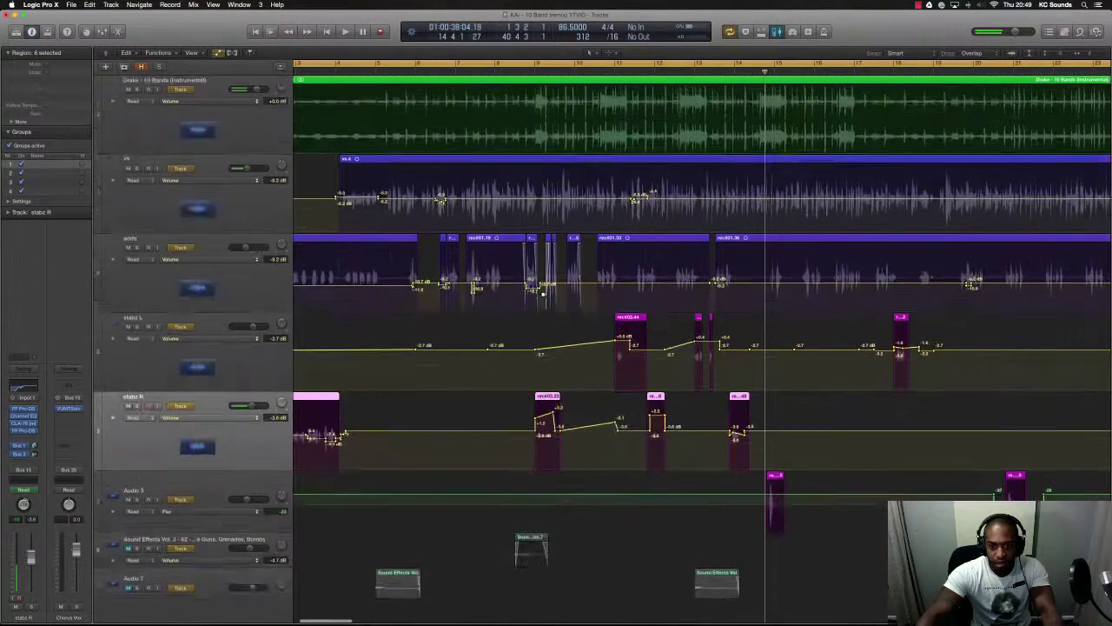
left_click(734, 436)
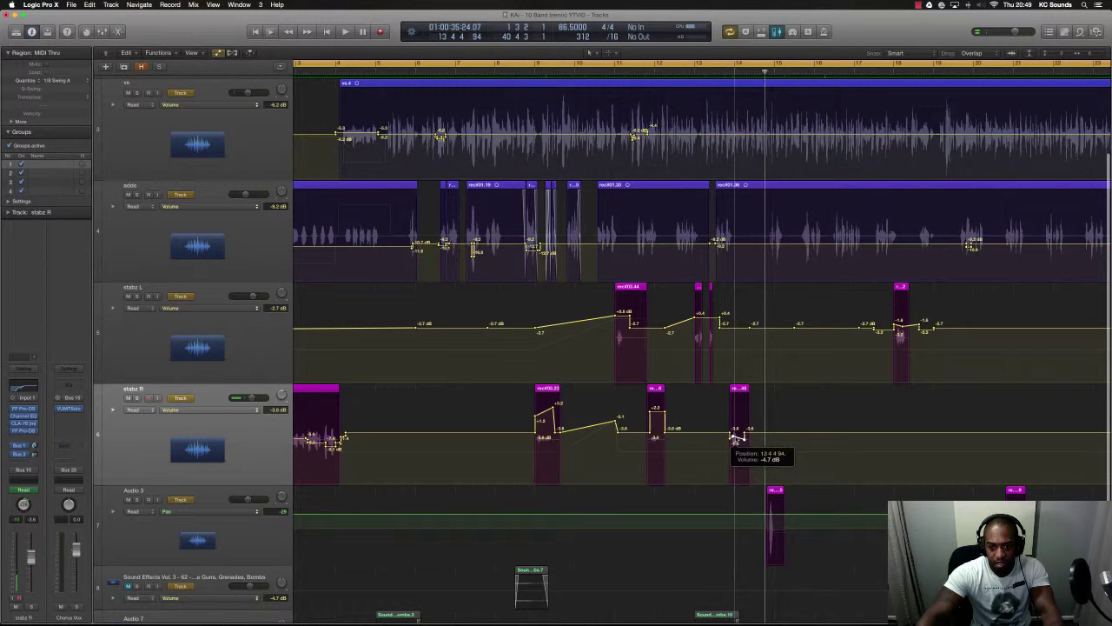
left_click_drag(736, 440, 735, 444)
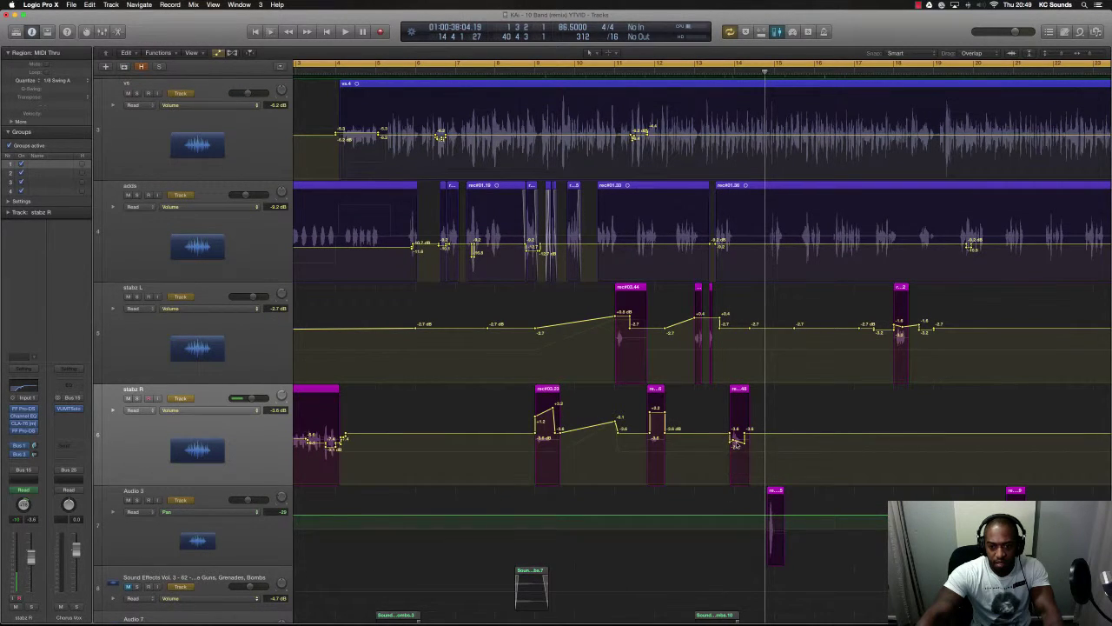
key("super+Left")
key("super+Left")
key("super+Left")
key("super+Left")
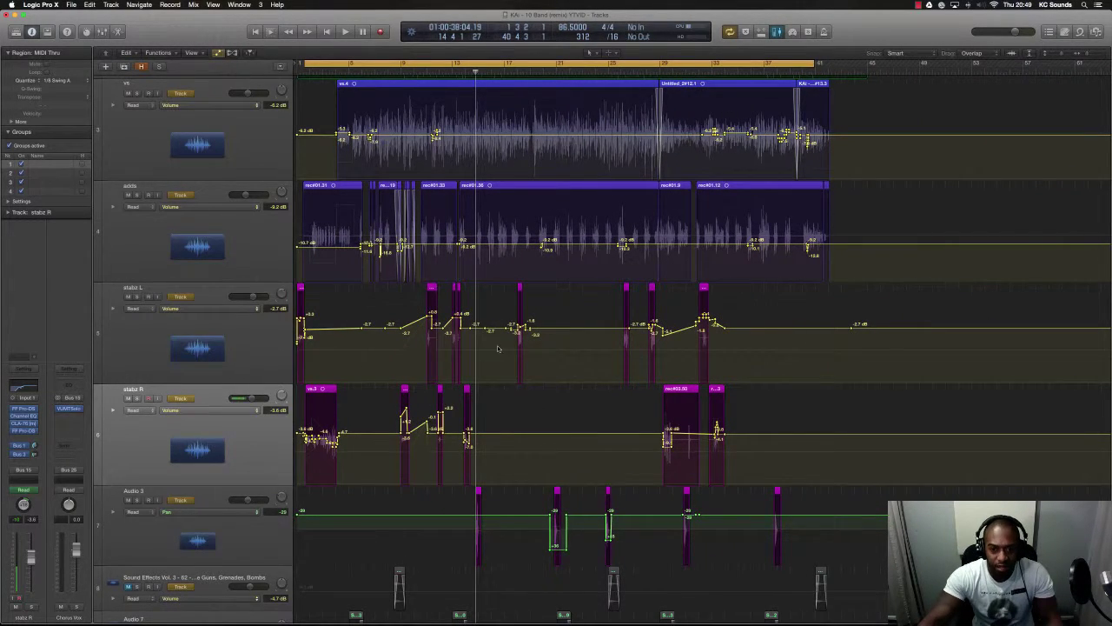
key("super+Up")
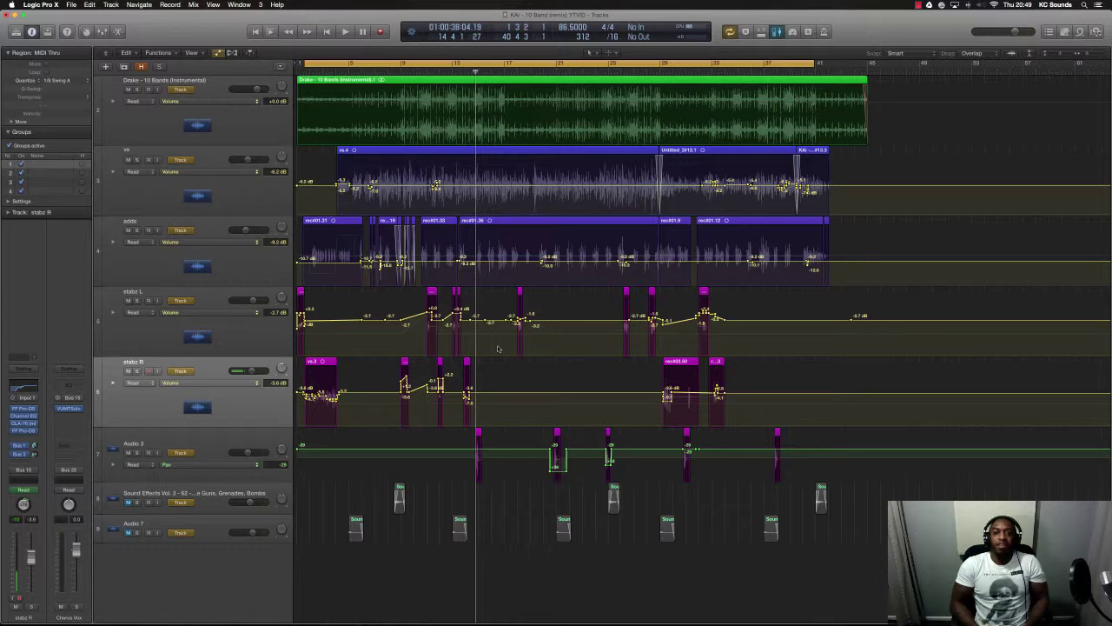